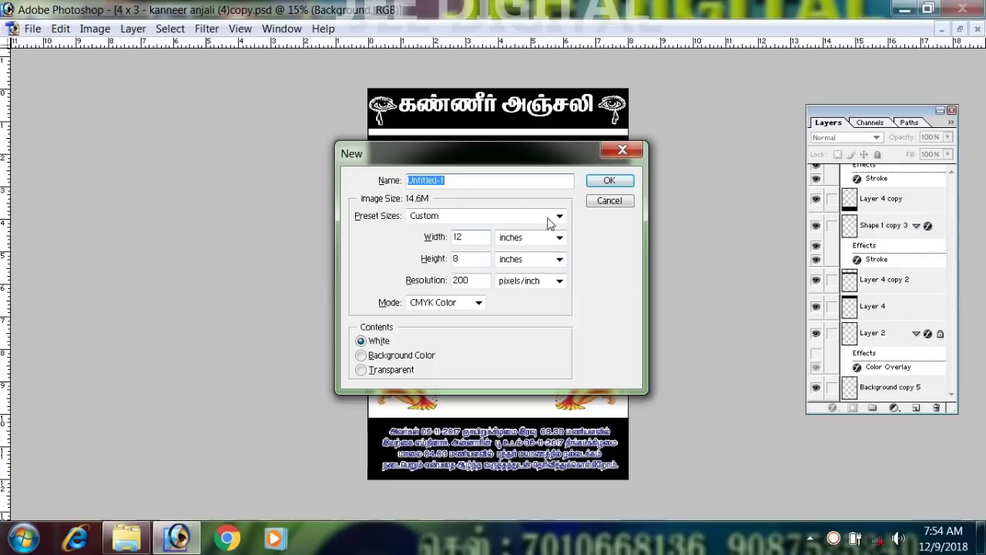
Step: Create a white 12 × 8 inch CMYK document at 200 pixels/inch and rotate its canvas 90° clockwise
left_click(608, 182)
left_click(75, 28)
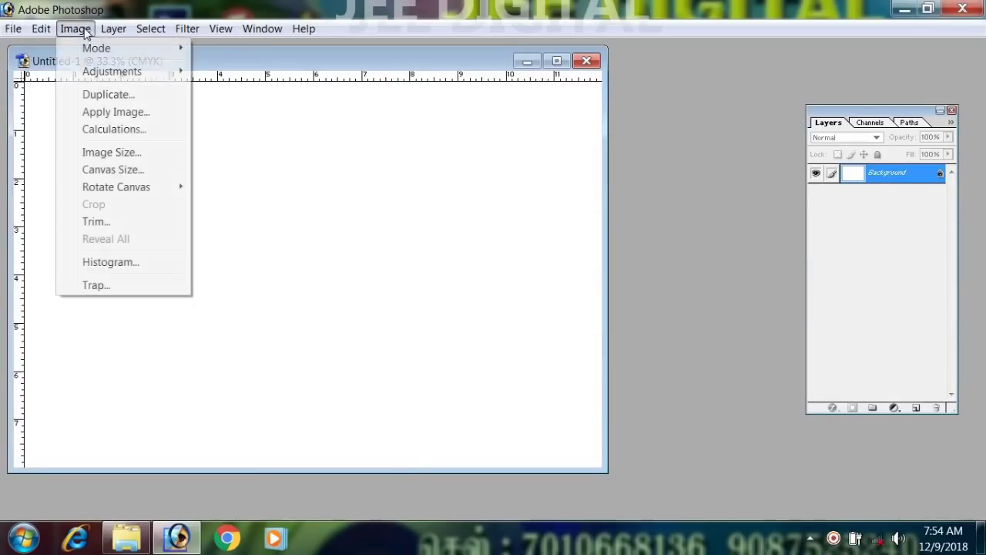
mouse_move(139, 187)
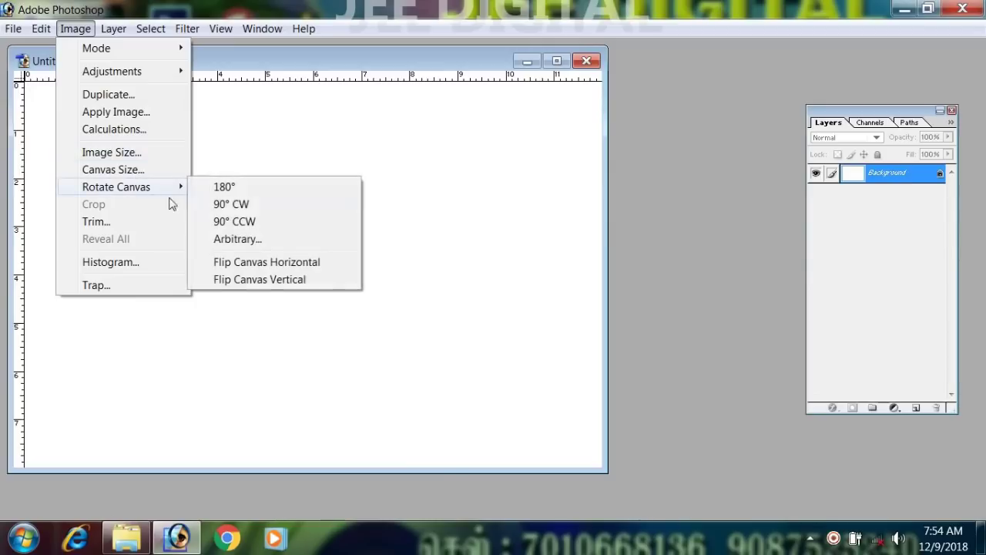
left_click(239, 206)
left_click(376, 59)
scroll(551, 172, "down", 6)
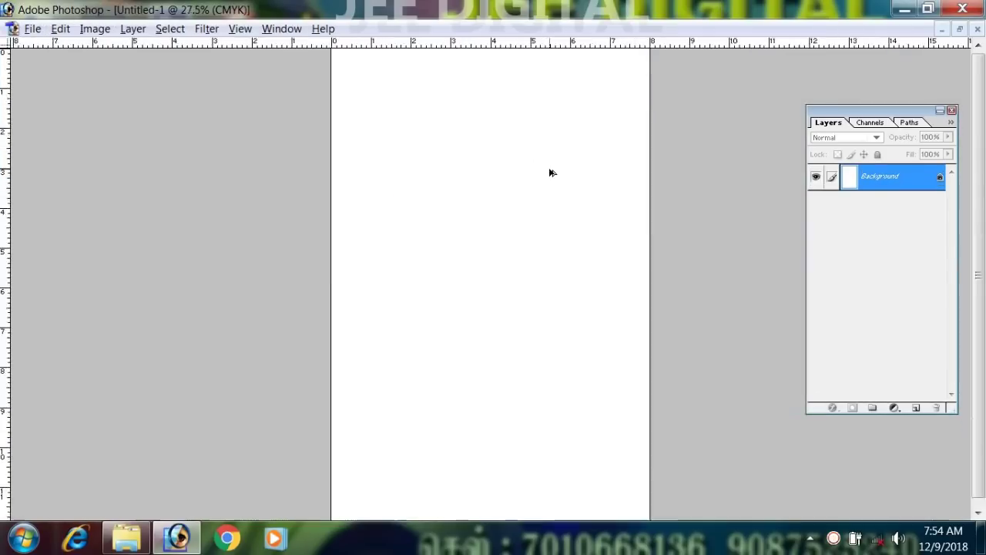
Step: Copy the ornate oval frame from the kanneer anjali template into the new document and centre it on the page
left_click(960, 28)
left_click_drag(247, 60, 581, 98)
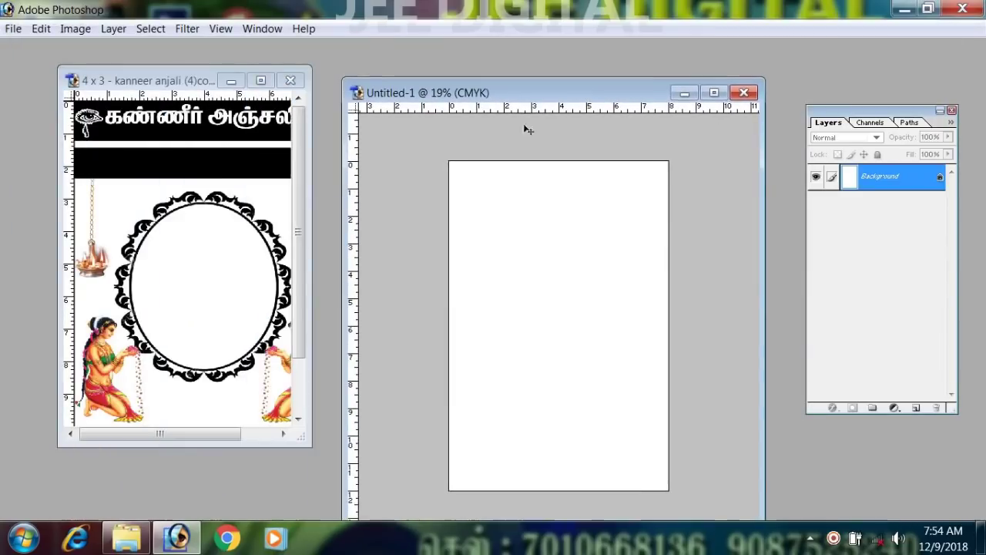
left_click(200, 209)
left_click(201, 206)
left_click_drag(199, 202, 487, 273)
left_click_drag(549, 301, 549, 293)
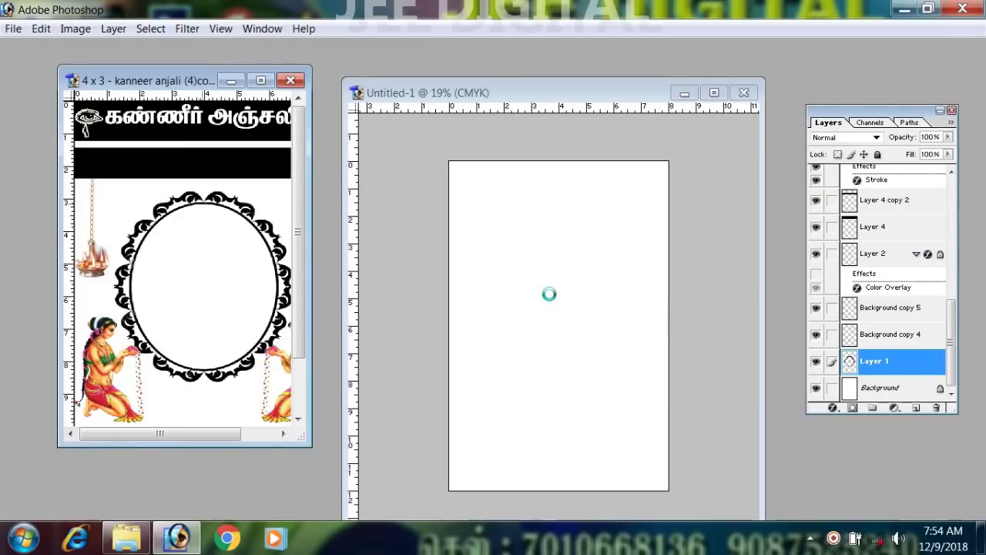
left_click(708, 94)
key("ctrl+minus")
left_click_drag(558, 323, 556, 281)
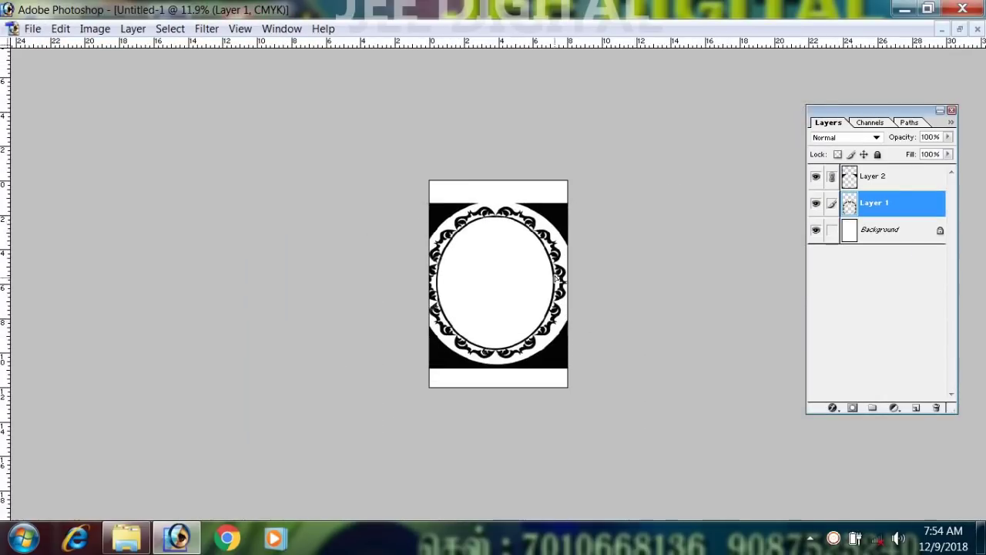
Step: Scale the oval frame and its black surround down to fit within the page and move them to the middle
key("ctrl+t")
left_click_drag(588, 365, 523, 307)
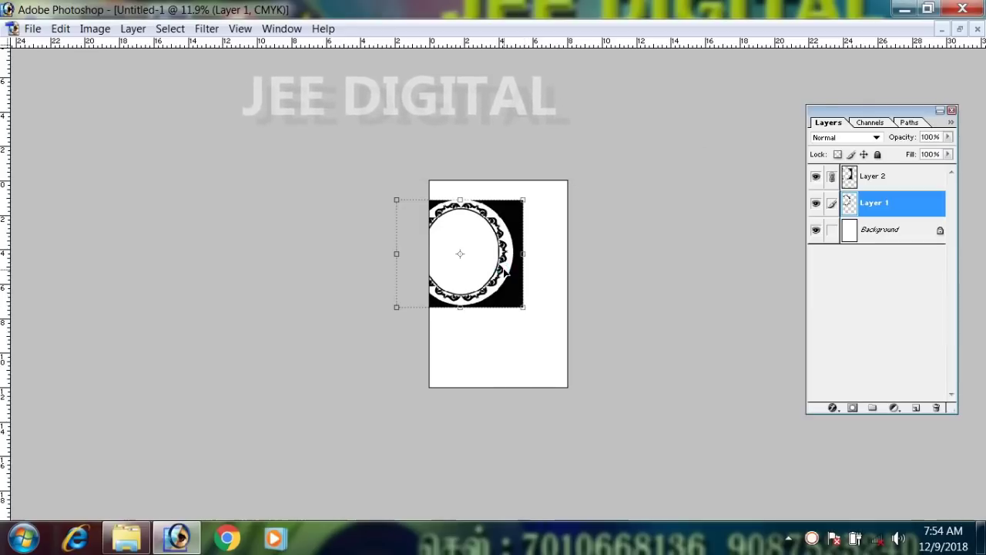
key("Return")
left_click_drag(504, 271, 540, 299)
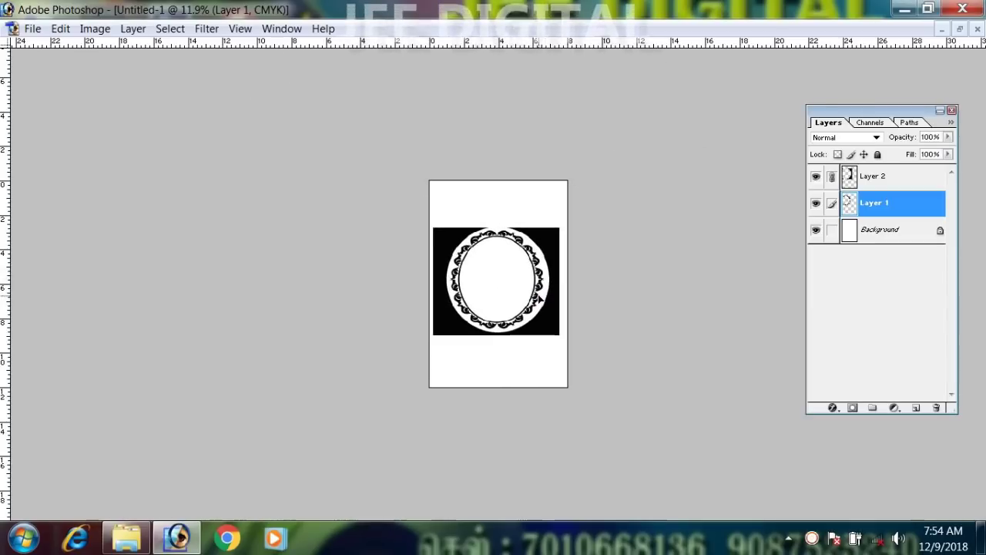
Step: Stretch the oval frame downward and widen it until its black surround spans the full page width
key("ctrl+t")
left_click_drag(500, 342, 501, 355)
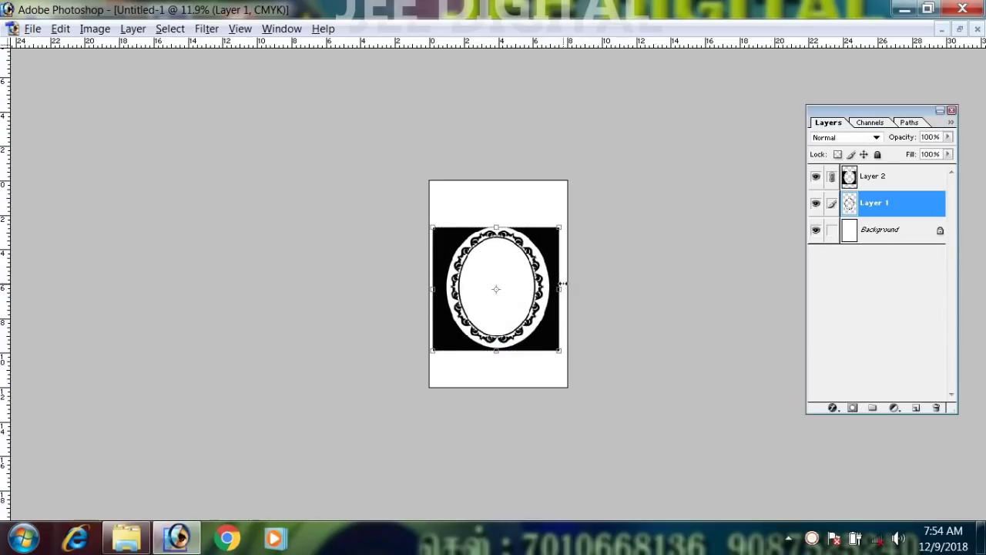
left_click_drag(563, 285, 567, 285)
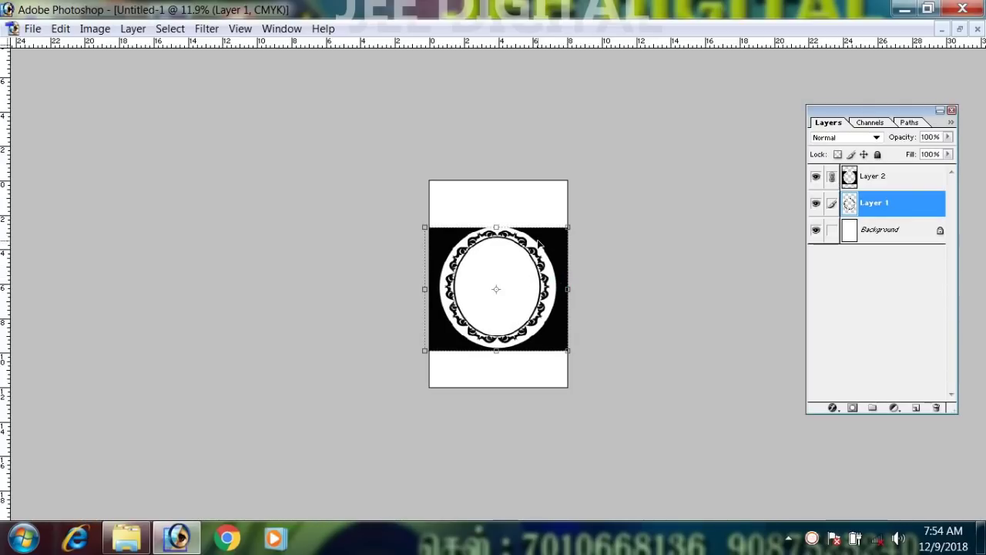
Step: Copy the black header band from the template into the new document and align it with the page's upper edge
left_click(960, 29)
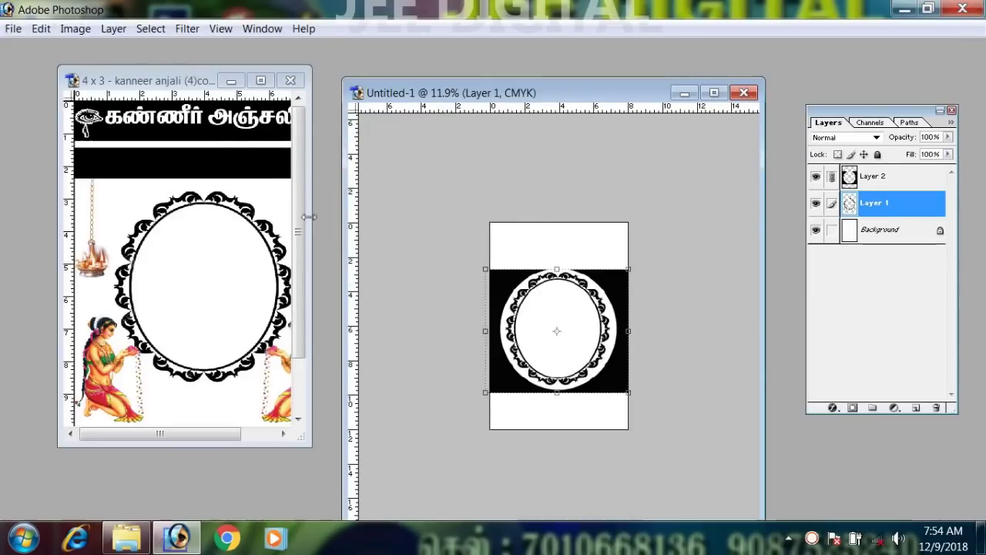
left_click(258, 131)
left_click(240, 126)
left_click_drag(214, 133, 455, 205)
left_click_drag(549, 239, 567, 244)
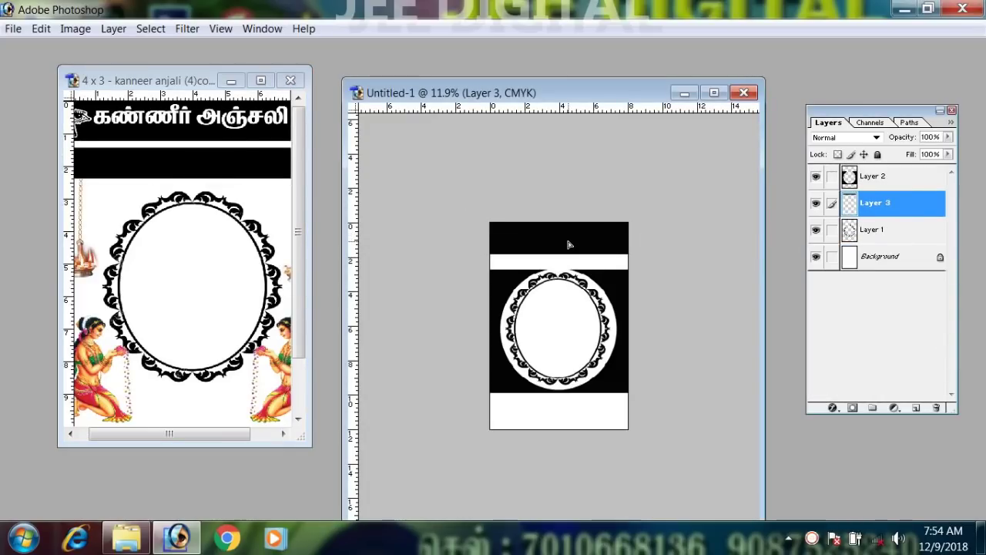
Step: Reduce the height of the black header band by raising its lower edge
key("Return")
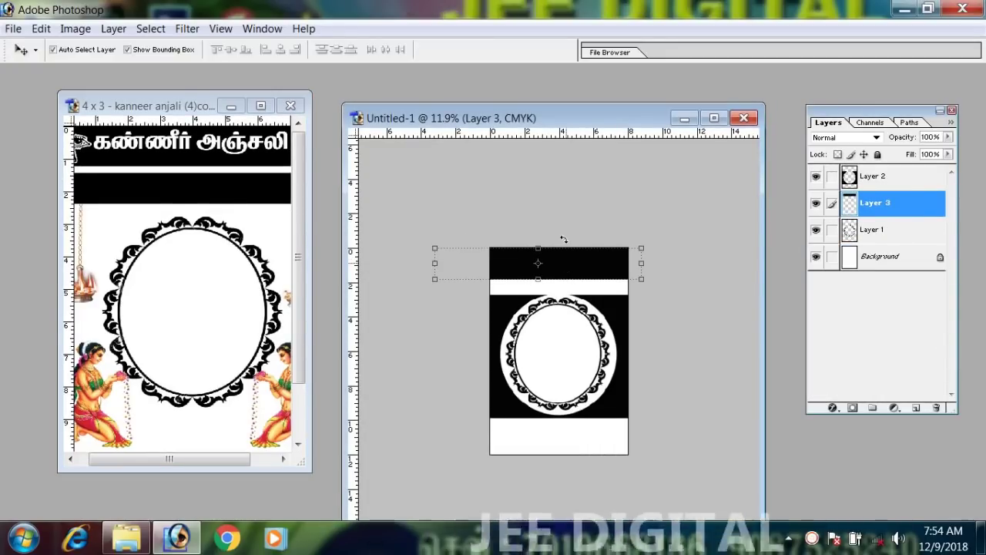
left_click_drag(538, 279, 542, 267)
key("Return")
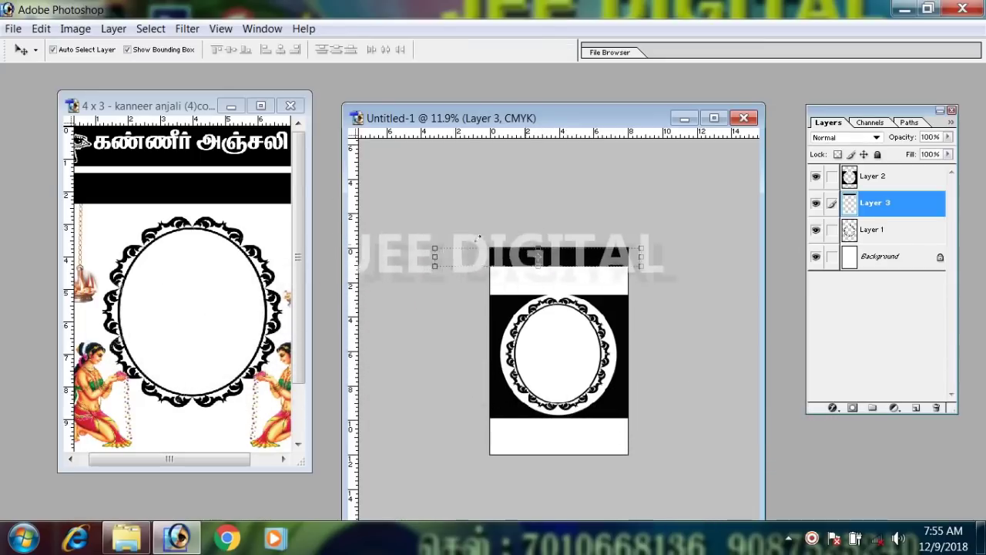
Step: Copy the heading text கண்ணீர் அஞ்சலி from the template onto the new document's black header band
left_click(193, 165)
right_click(235, 139)
left_click(259, 150)
left_click(239, 144)
right_click(239, 142)
left_click(278, 154)
left_click_drag(271, 146, 566, 256)
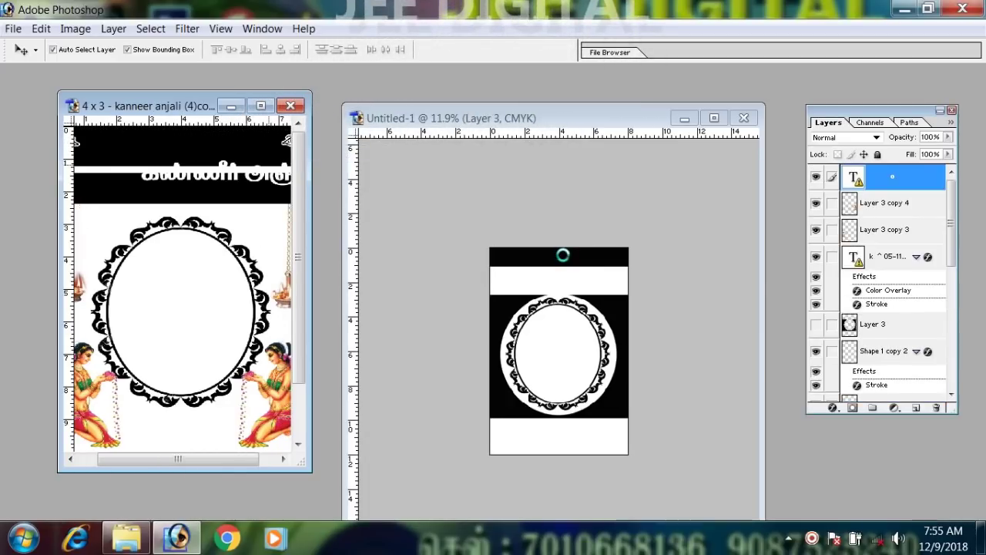
Step: Scale the heading text down and centre it inside the black header band
left_click(714, 119)
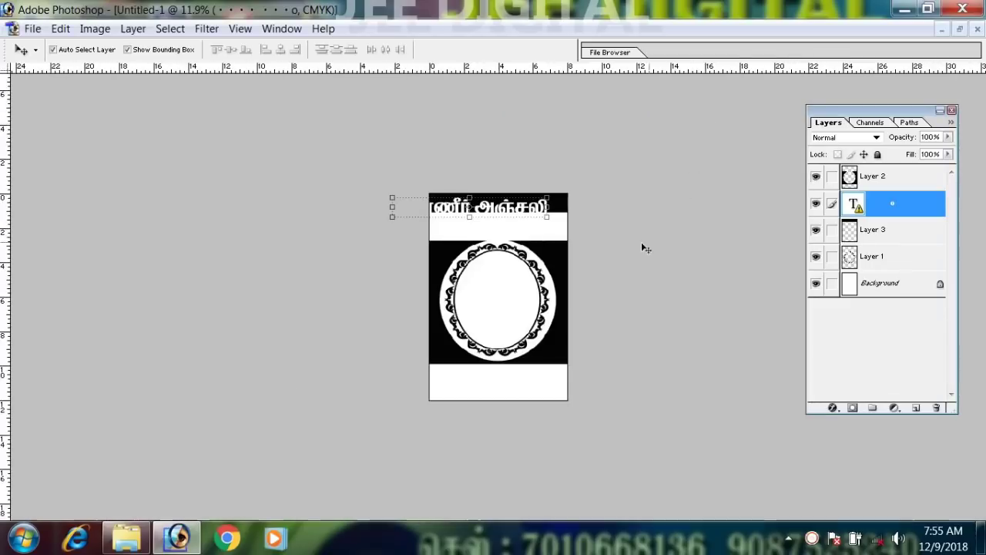
key("ctrl+0")
left_click(581, 128)
left_click(537, 235)
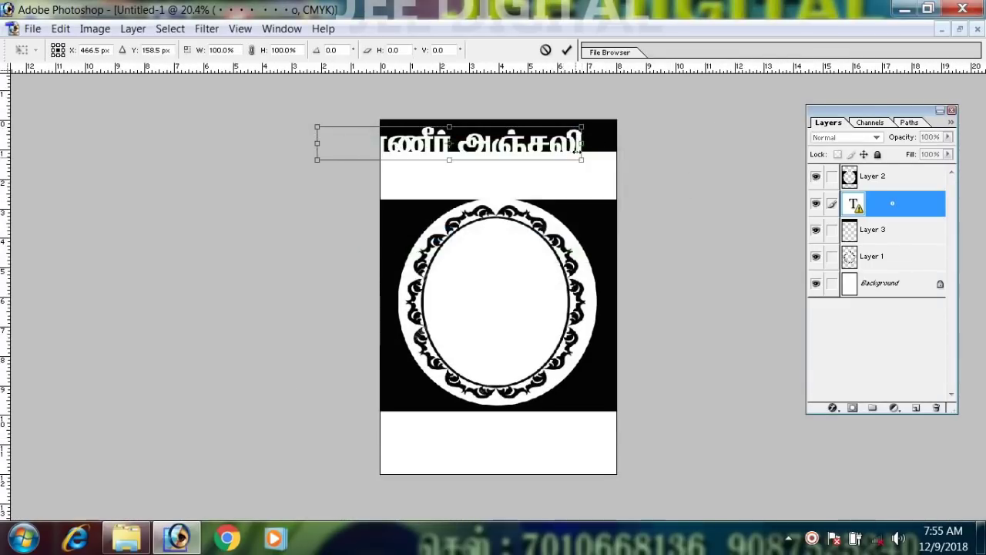
left_click_drag(583, 128, 544, 142)
key("Return")
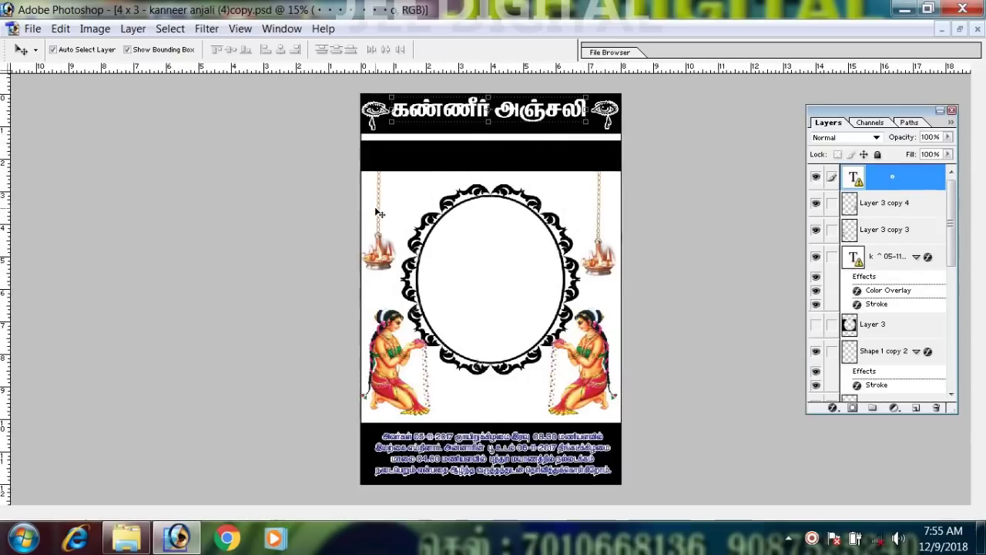
Step: Copy the tearful eye shape from the template to both ends of the white strip below the heading
left_click(597, 254)
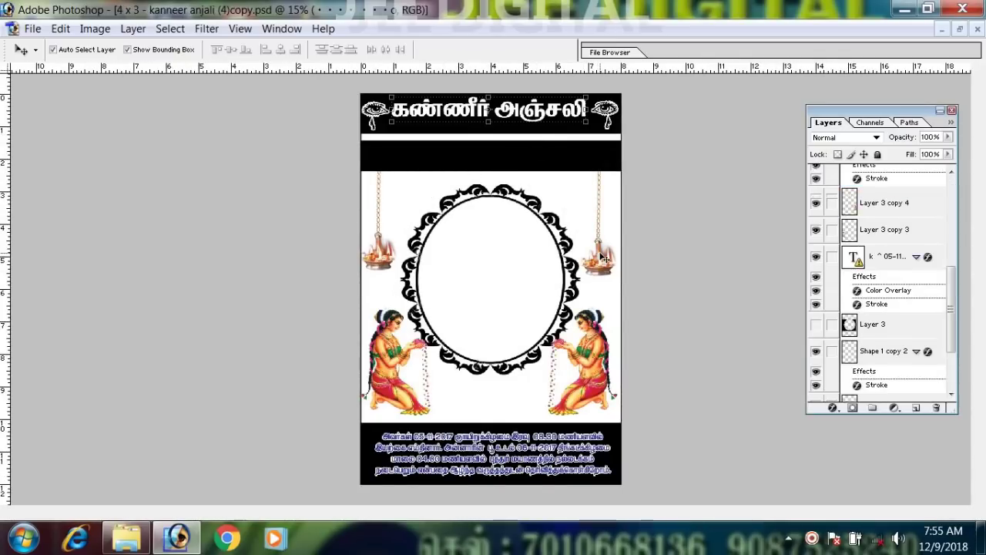
left_click(609, 117)
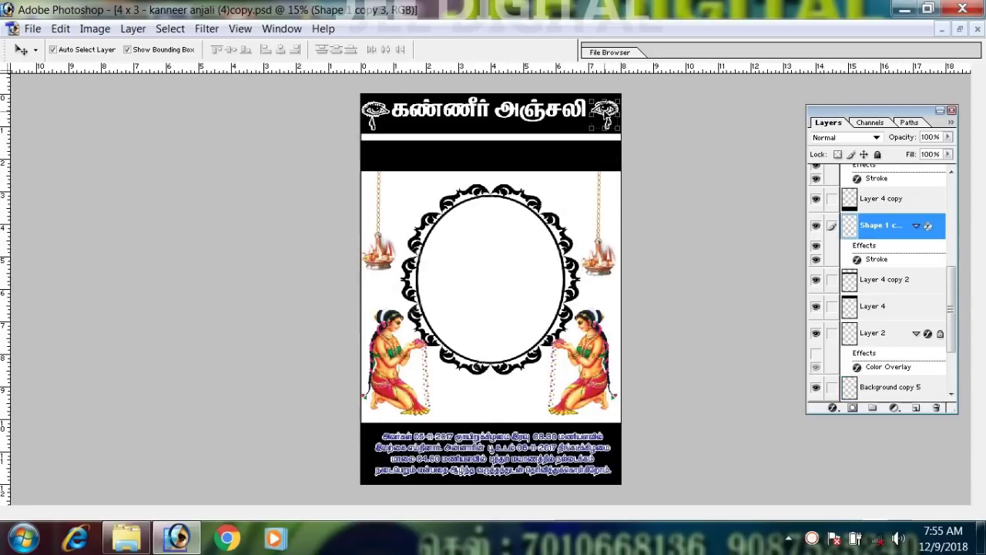
left_click(962, 29)
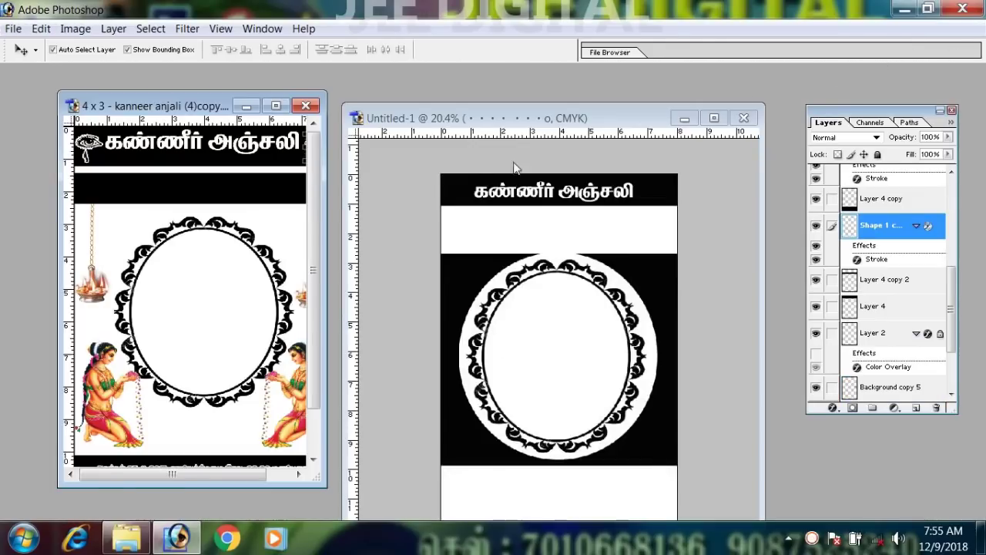
left_click(306, 151)
left_click(87, 146)
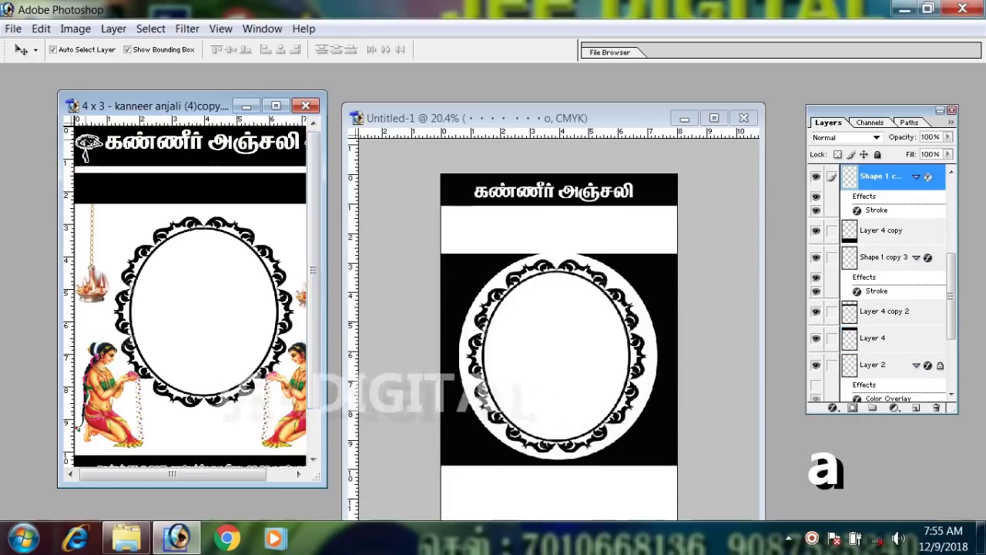
left_click_drag(87, 147, 647, 228)
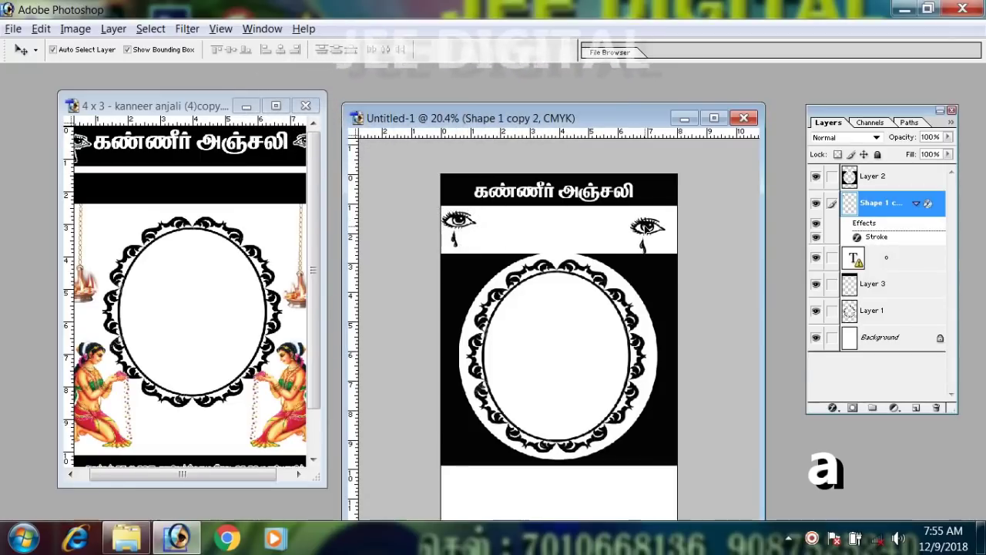
Step: Flip the right-hand eye shape horizontally so it mirrors the left one
key("ctrl+t")
right_click(664, 223)
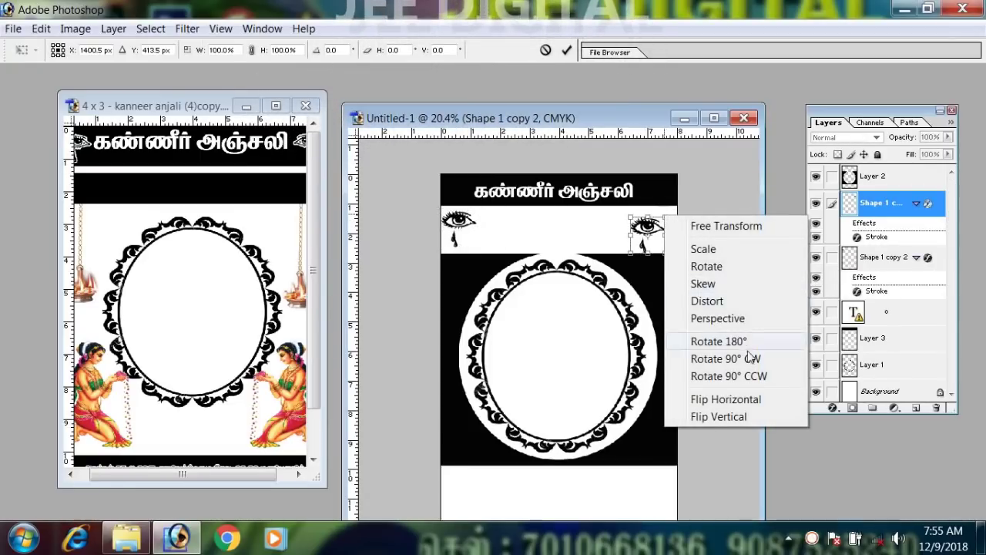
left_click(726, 398)
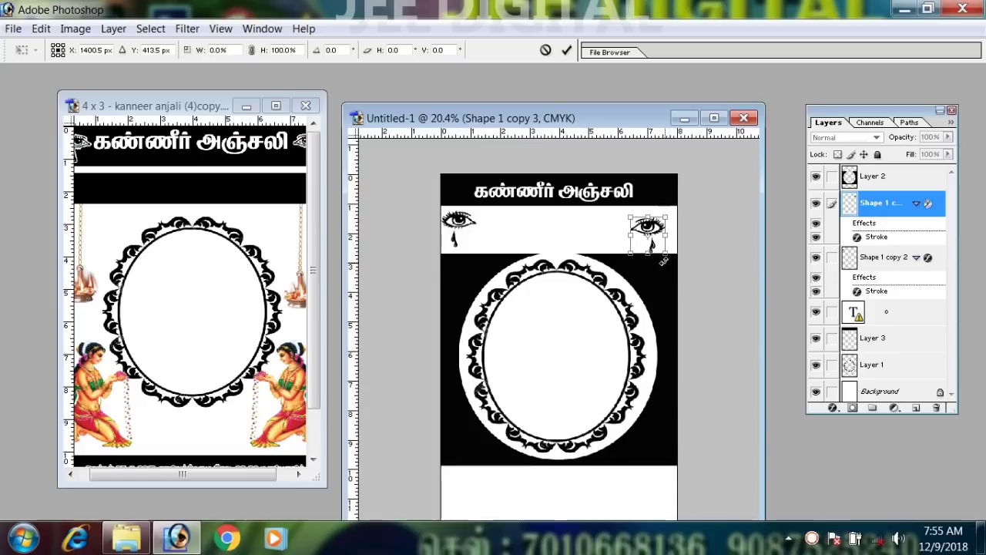
key("Return")
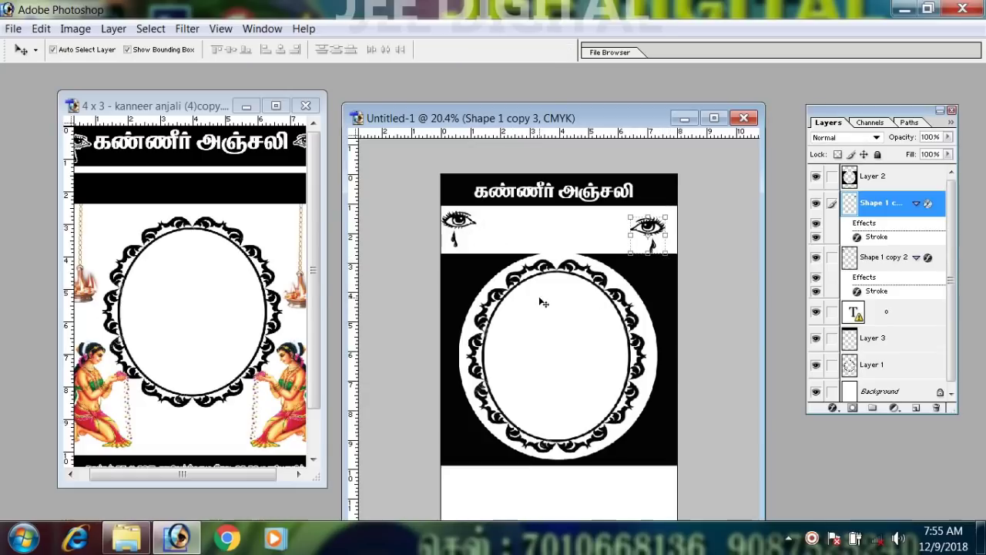
Step: Copy the right-hand kneeling woman, Layer 3 copy 4, from the template onto the lower right of the new page
left_click(289, 382)
right_click(285, 382)
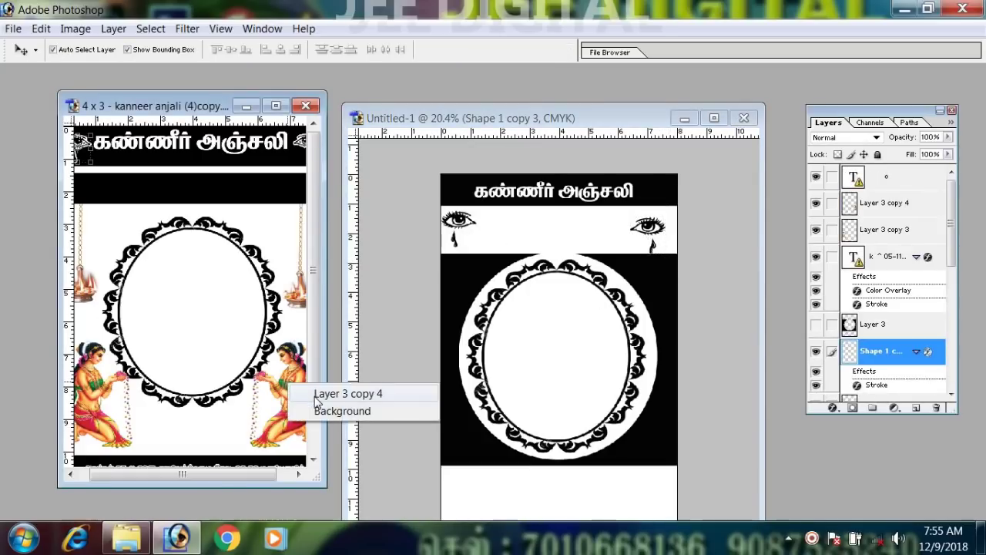
left_click(308, 387)
left_click_drag(306, 395, 614, 426)
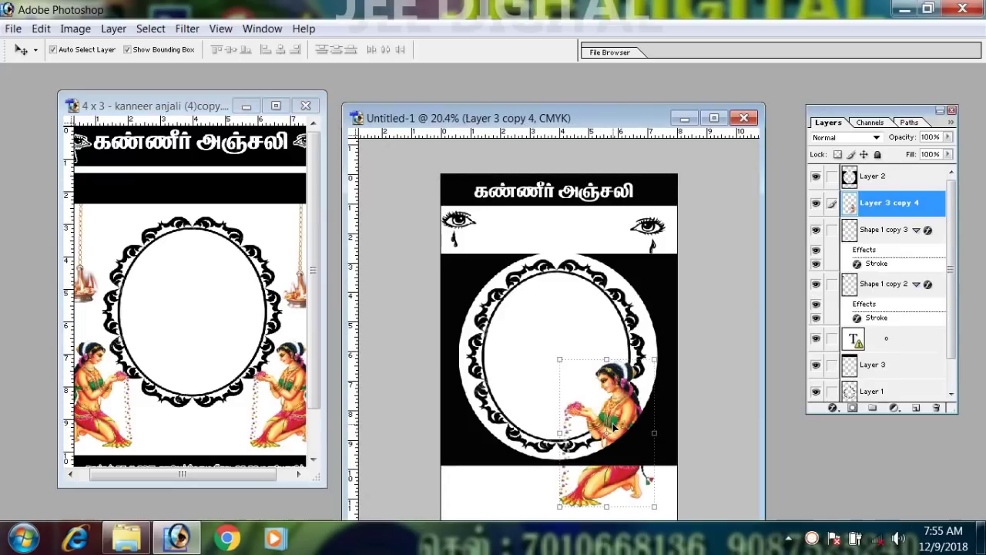
key("ctrl+minus")
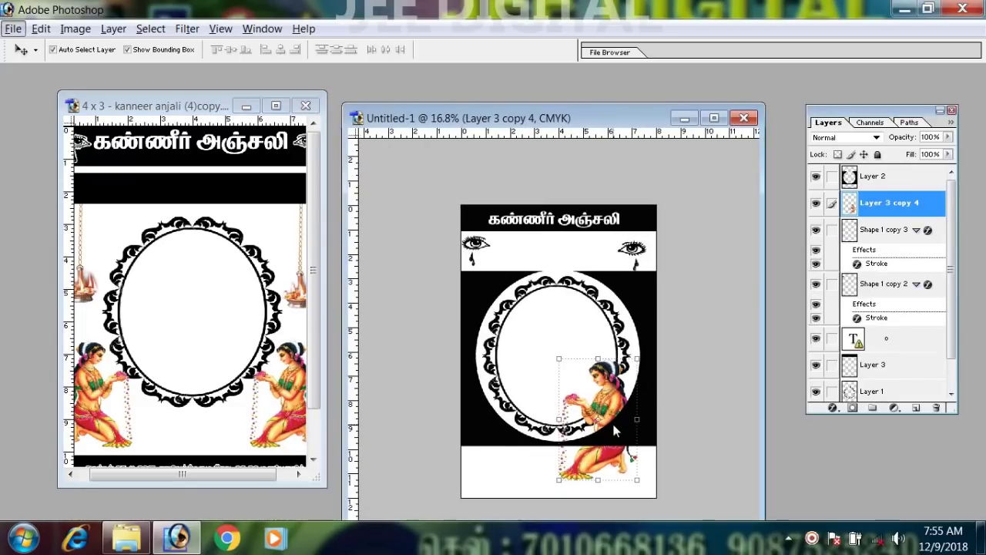
Step: Move the kneeling woman's layer above Layer 2 in the stacking order
key("alt+f")
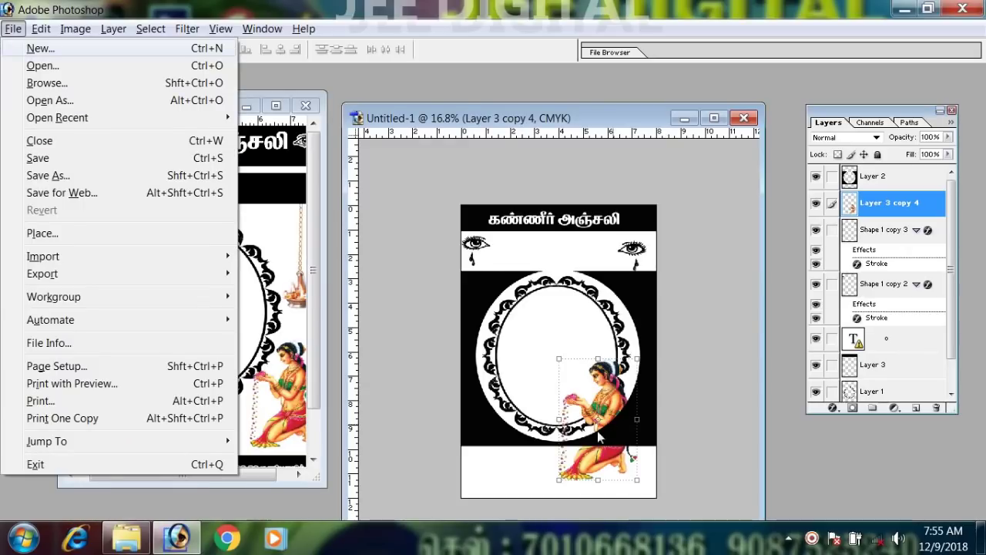
left_click(598, 409)
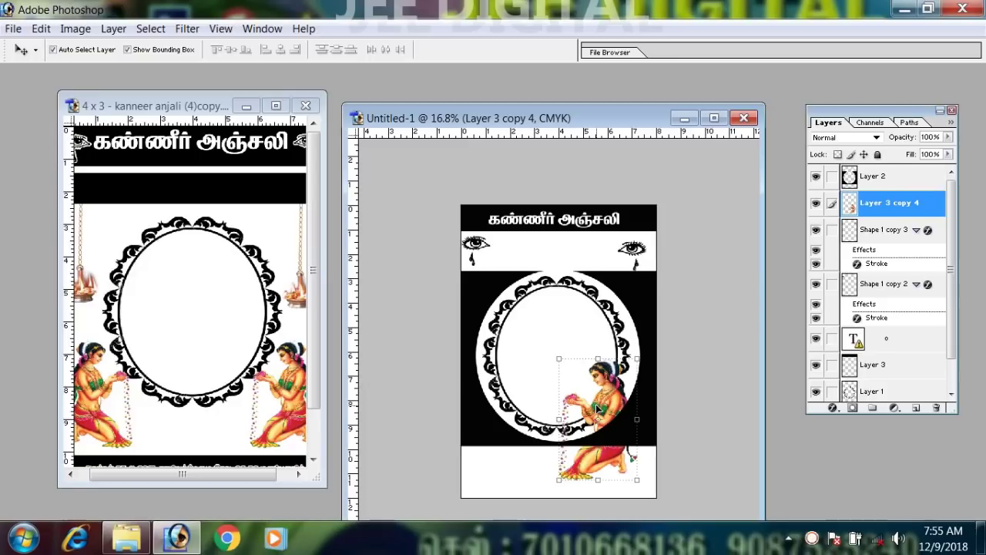
left_click_drag(862, 220, 873, 176)
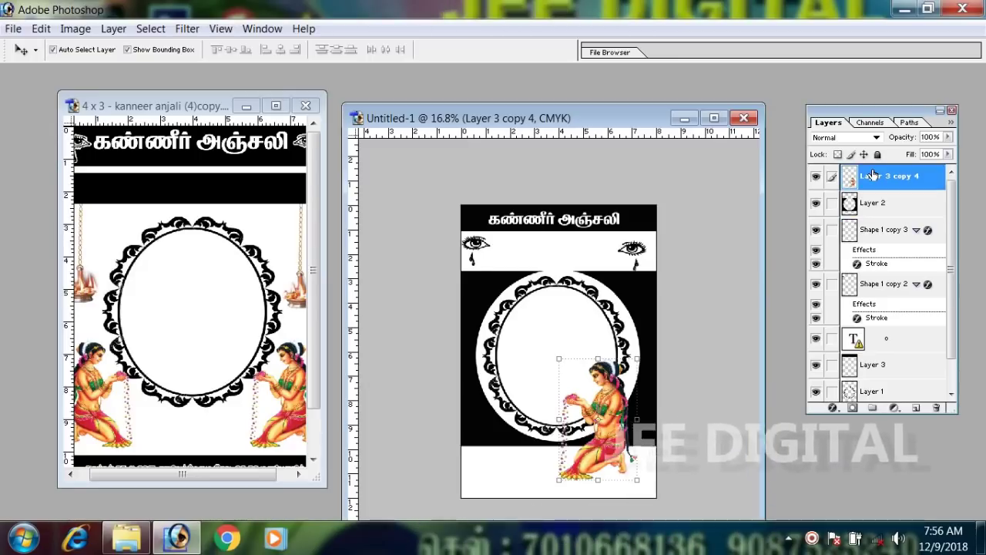
Step: Position the kneeling woman near the page's lower right corner and scale her down slightly
left_click_drag(608, 420, 628, 437)
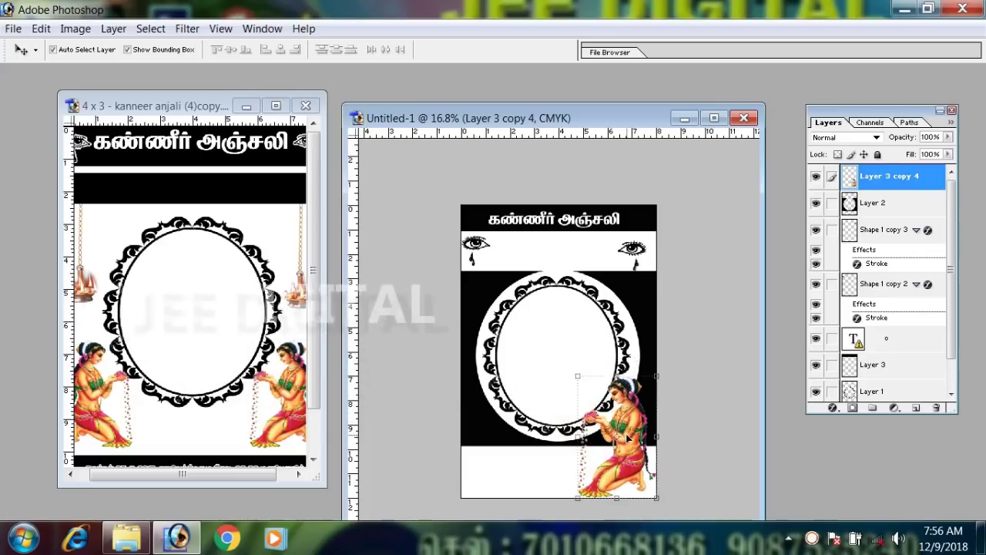
scroll(627, 437, "up", 3)
left_click_drag(731, 440, 709, 457)
key("Return")
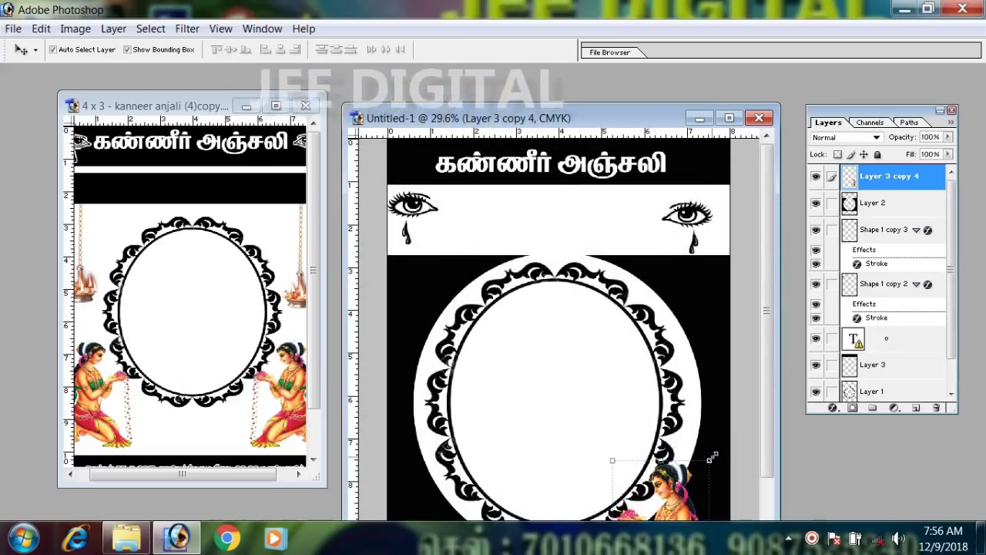
key("ctrl+minus")
key("ctrl+minus")
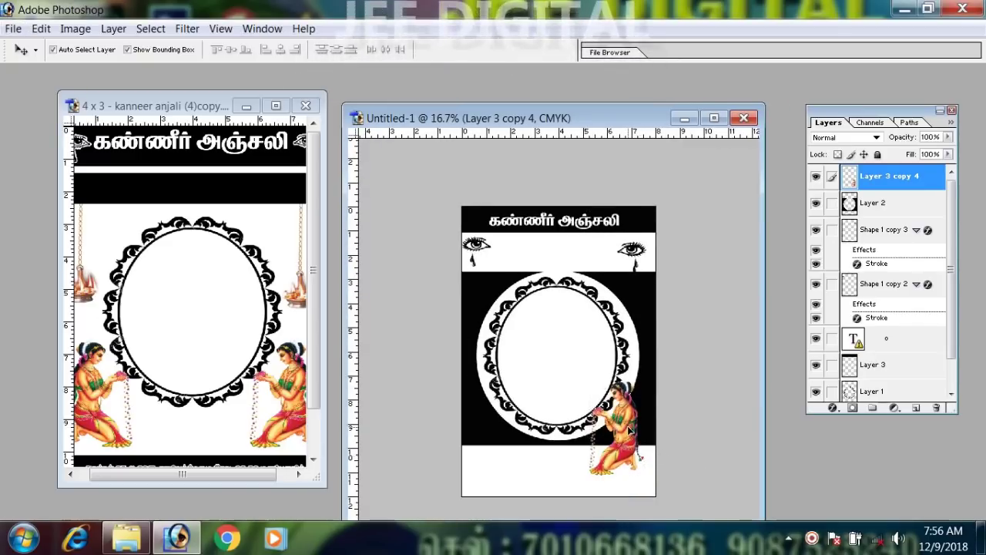
Step: Duplicate the kneeling woman to the page's lower left, flip the copy horizontally and nudge it slightly toward the left edge
left_click_drag(629, 430, 519, 393)
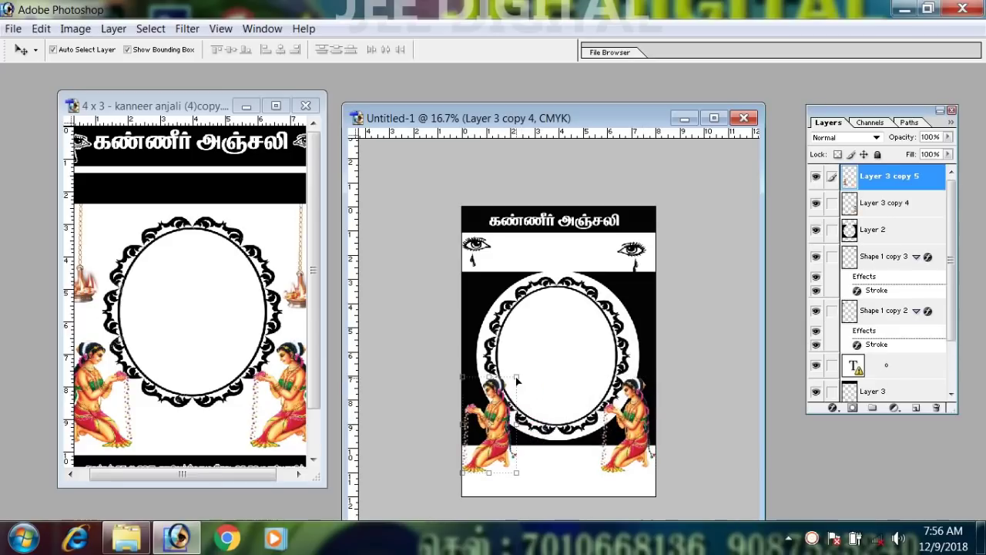
key("ctrl+t")
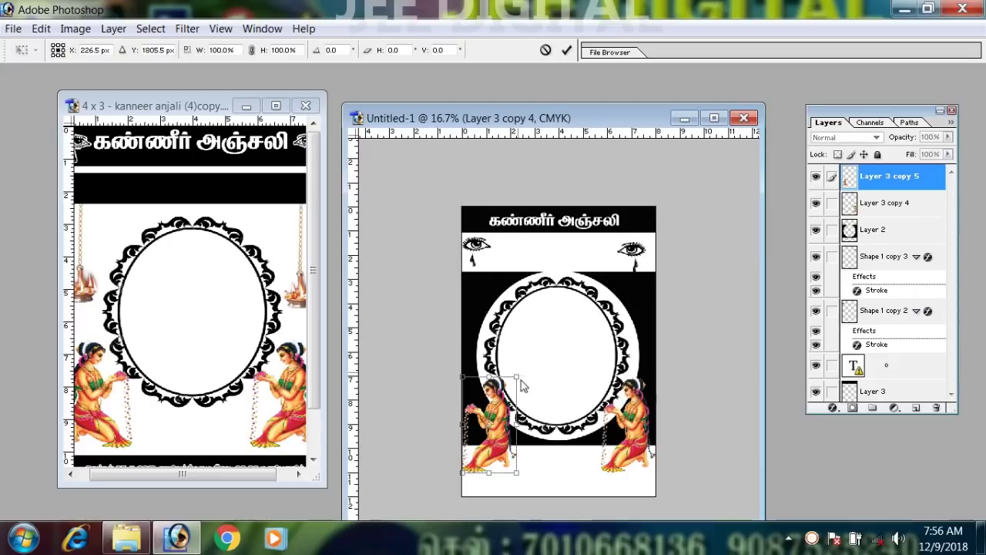
right_click(519, 374)
left_click(606, 350)
key("Return")
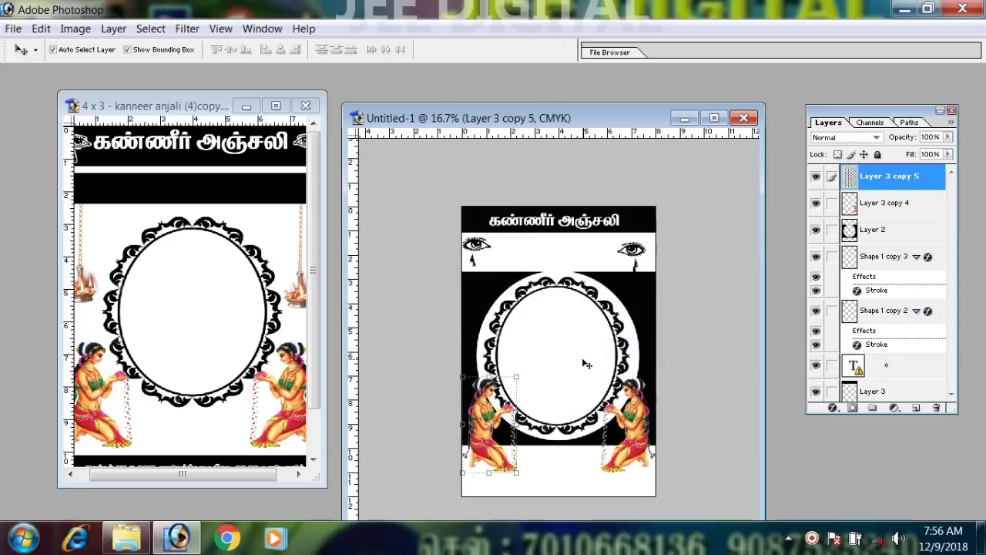
key("Left")
key("Left")
key("Left")
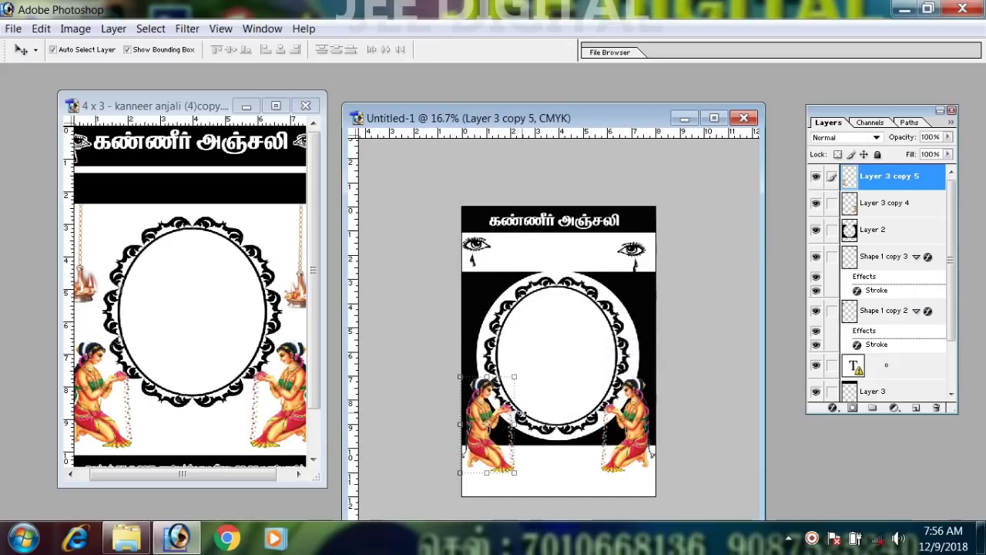
Step: Move Layer 2, the black panel with the oval frame, upward to narrow the white band beneath the heading
scroll(610, 340, "up", 5)
scroll(610, 340, "down", 2)
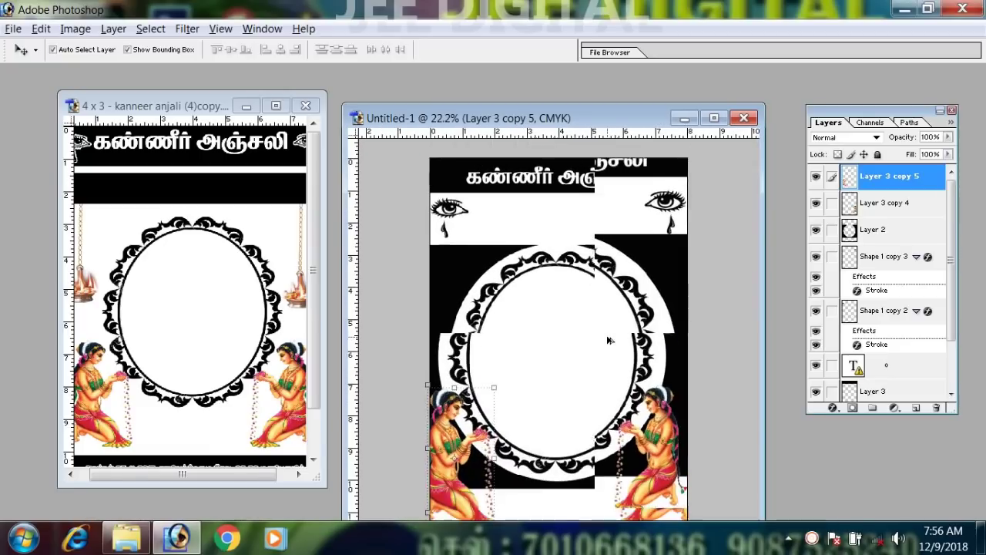
left_click(653, 296)
key("shift+Up")
key("shift+Up")
key("shift+Up")
key("shift+Up")
key("shift+Up")
key("shift+Up")
key("shift+Up")
key("shift+Up")
key("shift+Up")
key("shift+Up")
key("shift+Up")
key("shift+Up")
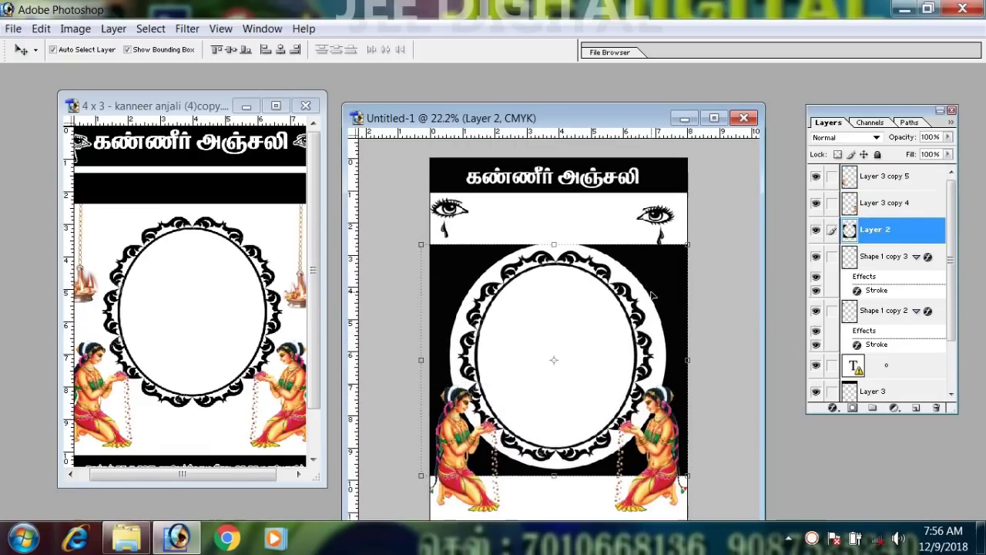
key("shift+Up")
key("shift+Up")
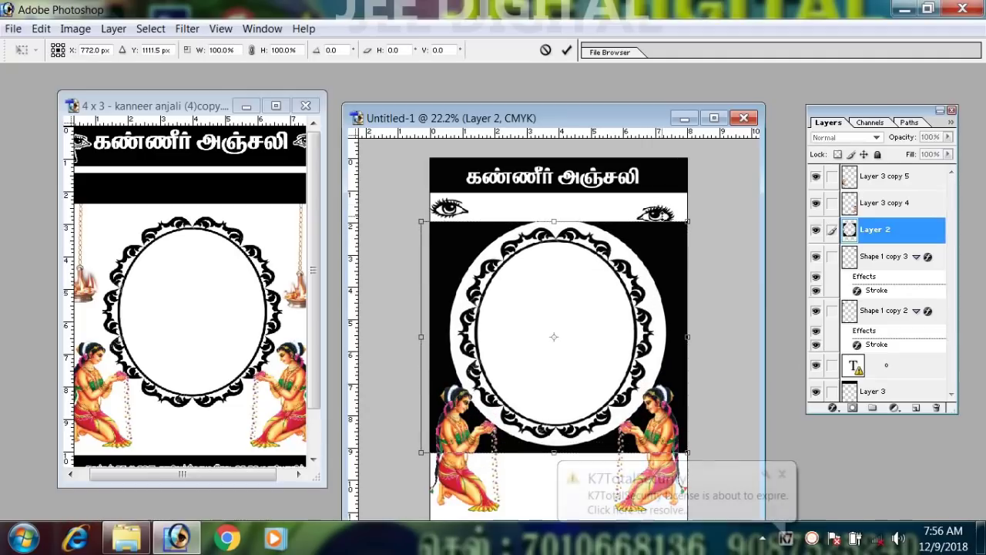
Step: Nudge the right and left eye shapes upward so both sit level in the white band below the heading
left_click(643, 202)
right_click(641, 199)
left_click(681, 211)
left_click(654, 214)
key("shift+Up")
key("shift+Up")
key("shift+Up")
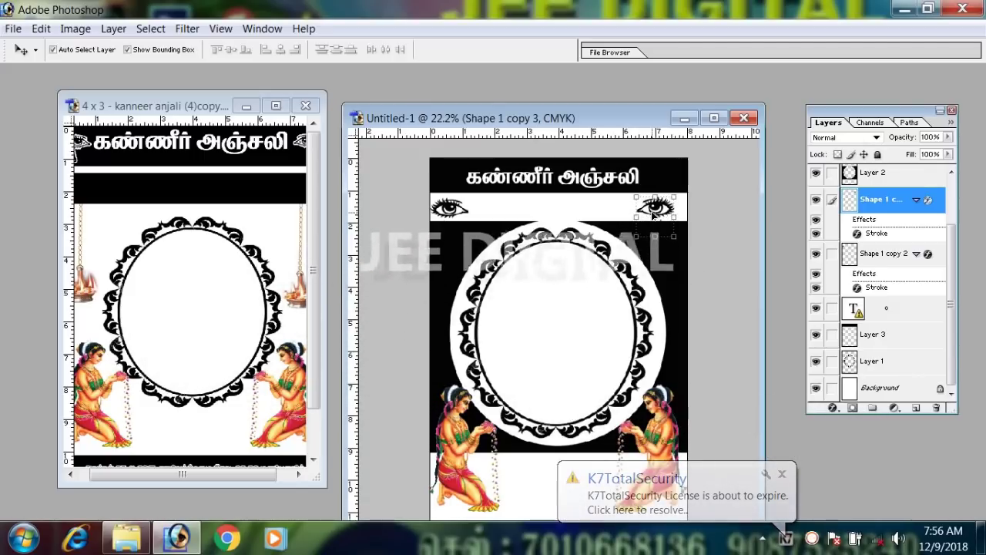
left_click(447, 208)
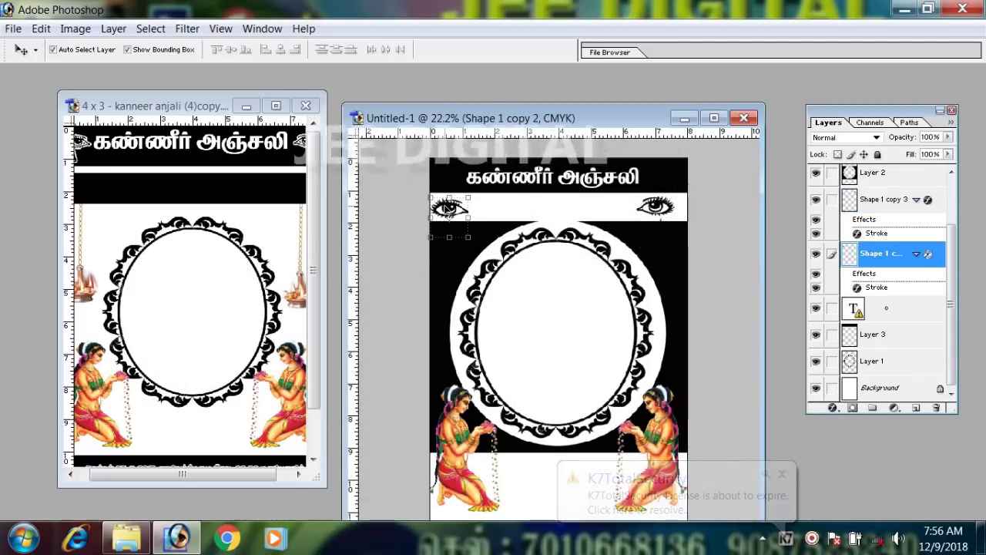
key("shift+Up")
key("shift+Up")
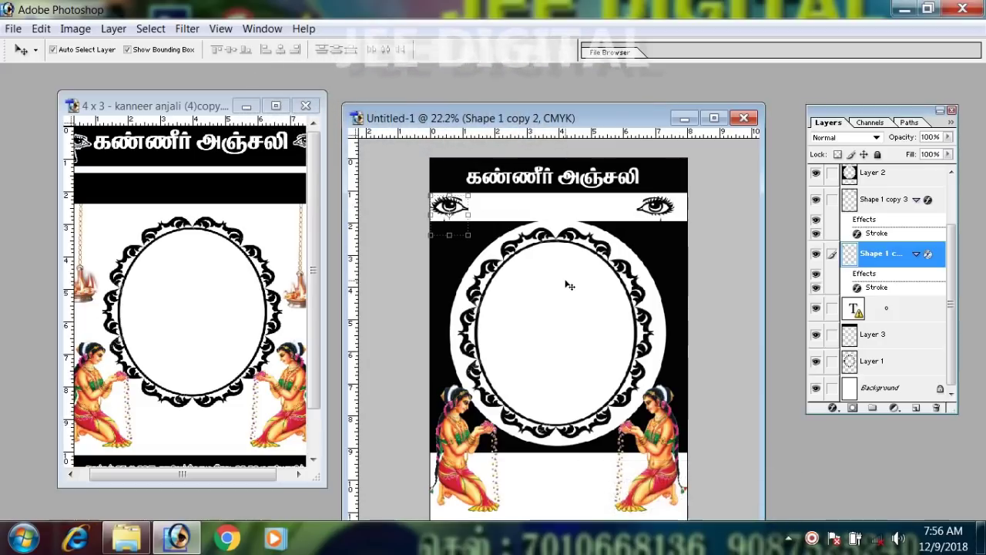
Step: Copy the template's bottom black band, Layer 4 copy, to the new page's bottom and resize it into a thinner full-width strip
scroll(559, 342, "down", 5)
scroll(560, 343, "up", 2)
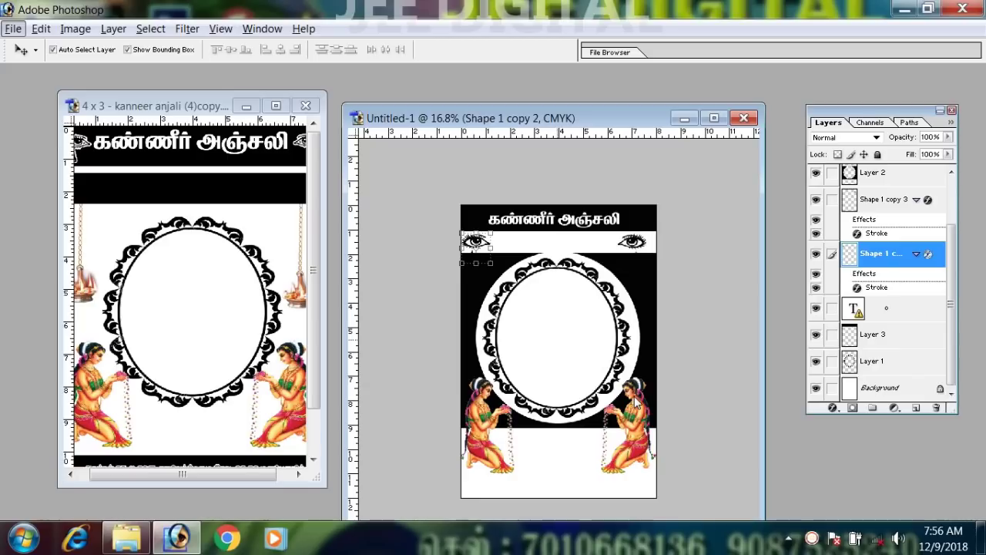
left_click(204, 461)
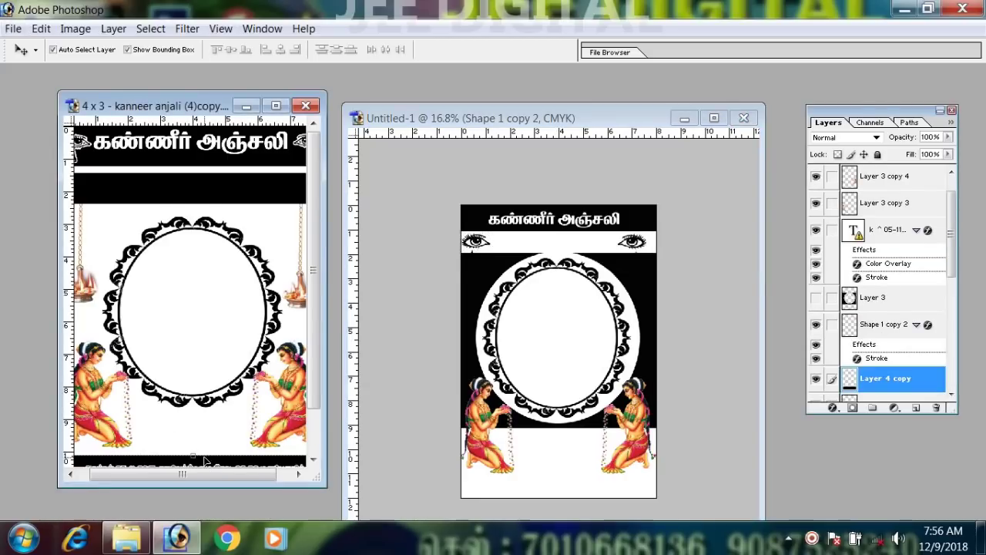
left_click_drag(204, 461, 434, 471)
left_click_drag(510, 477, 573, 481)
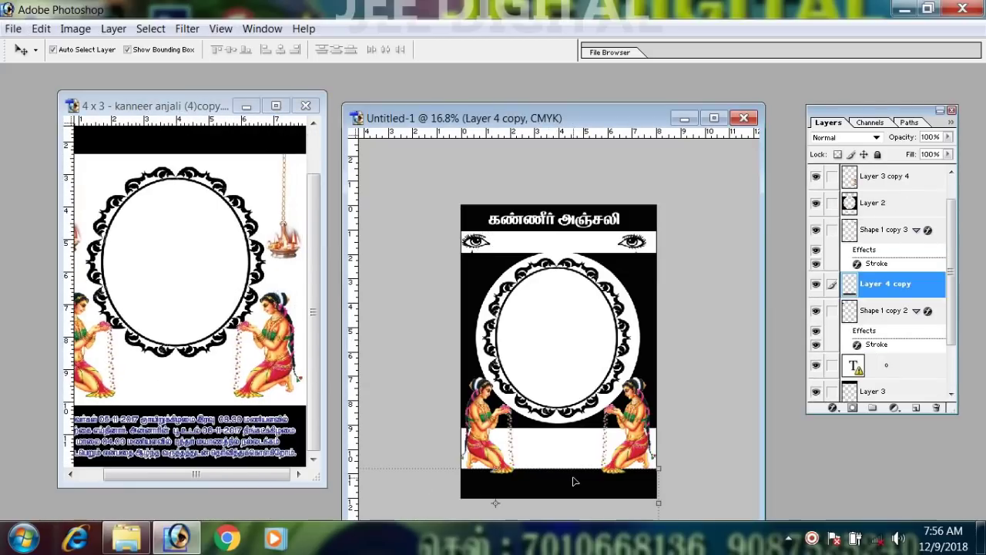
mouse_move(663, 468)
left_mouse_down()
mouse_move(577, 471)
mouse_move(596, 493)
mouse_move(579, 496)
mouse_move(671, 482)
left_mouse_up()
key("Return")
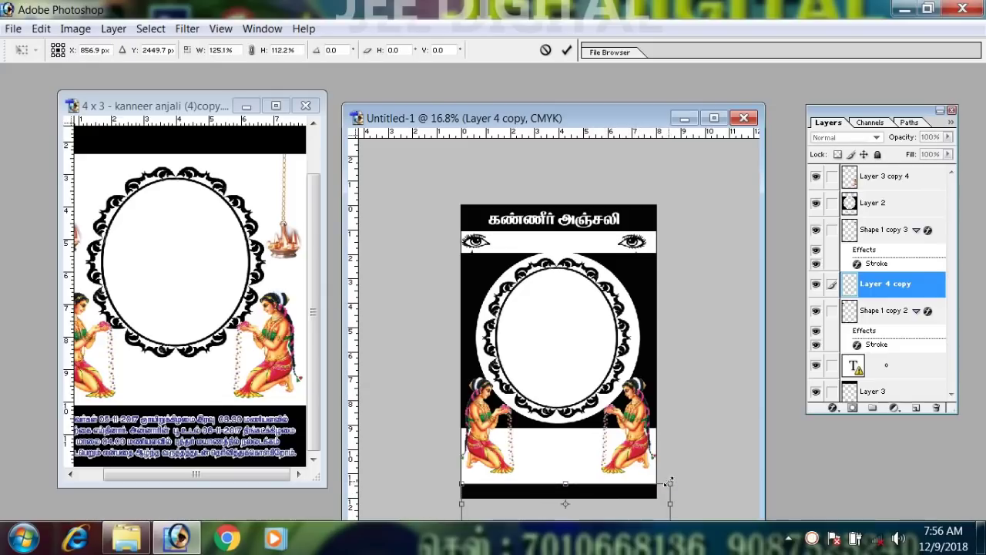
key("Return")
Step: Copy the funeral announcement text from the template onto the new page's lower area, keeping its existing pixel data, and scale it down
left_click(242, 443)
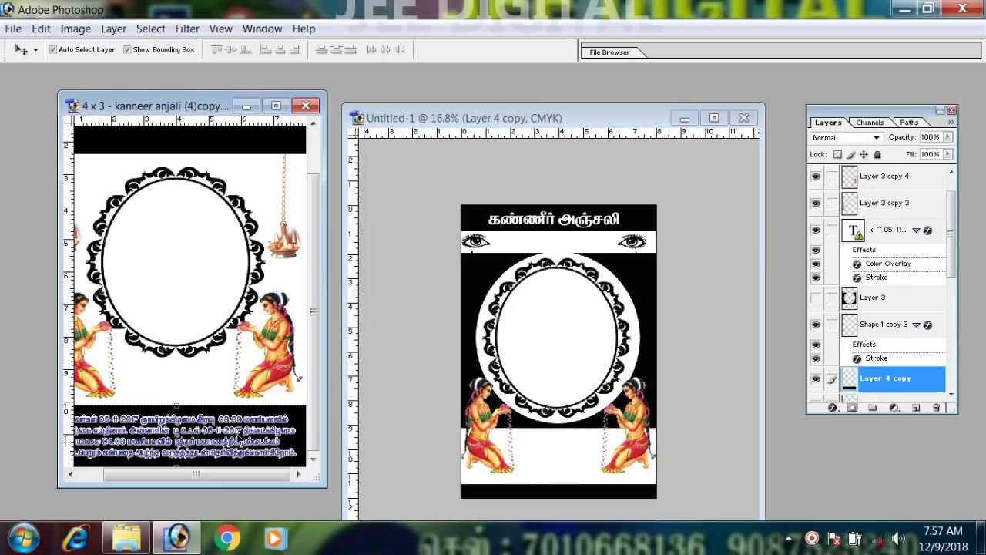
right_click(234, 432)
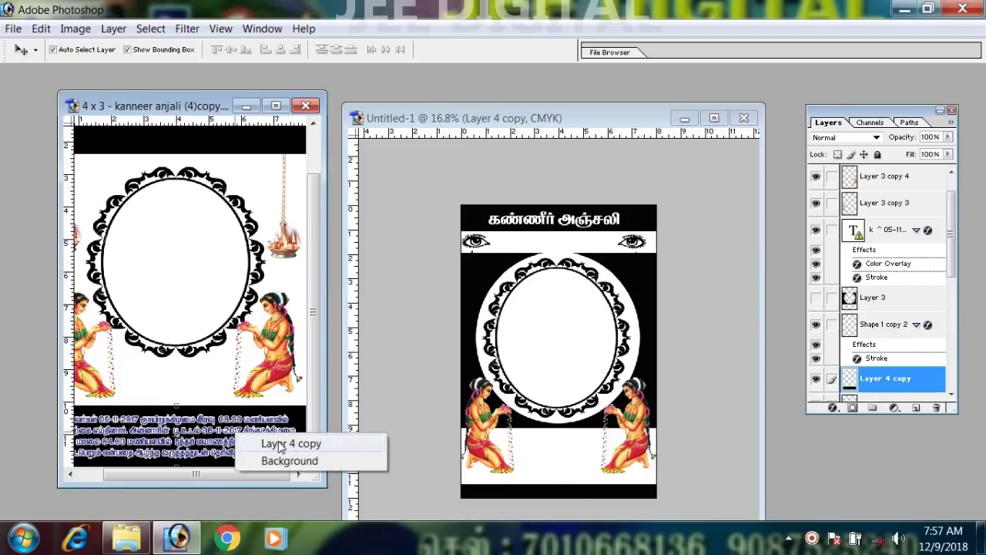
left_click(278, 445)
right_click(186, 429)
left_click(227, 440)
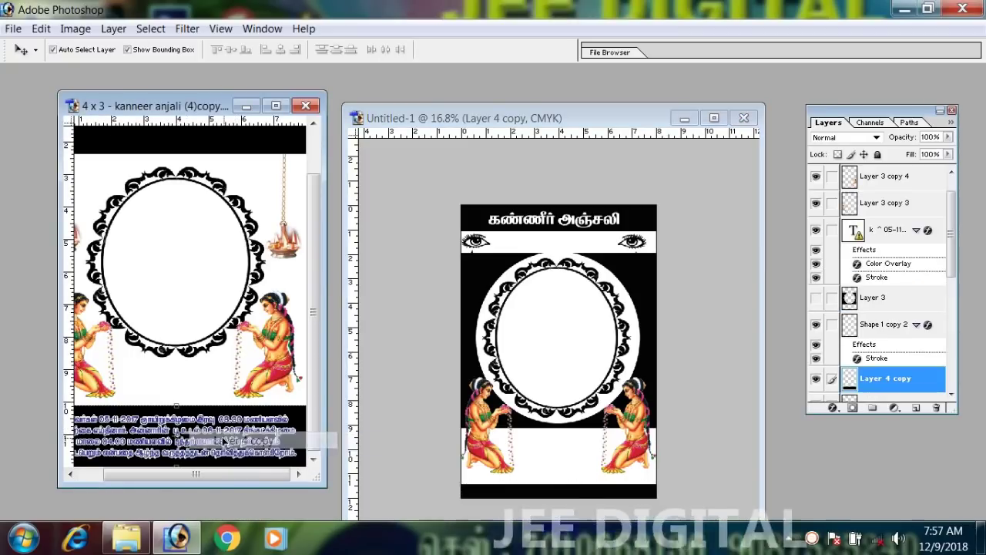
right_click(216, 431)
left_click(238, 440)
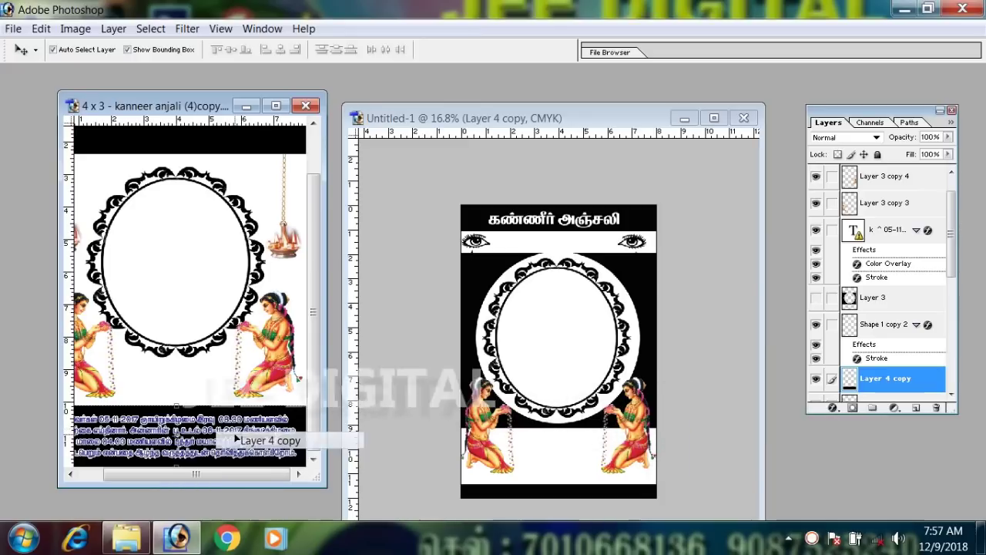
scroll(221, 439, "up", 2)
scroll(218, 439, "down", 5)
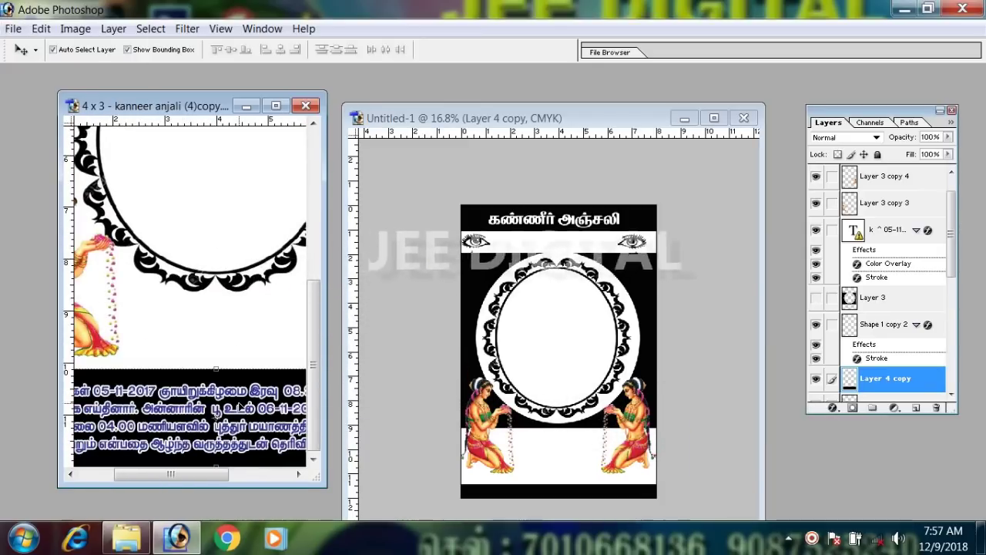
right_click(270, 405)
left_click(270, 405)
left_click_drag(254, 398, 537, 451)
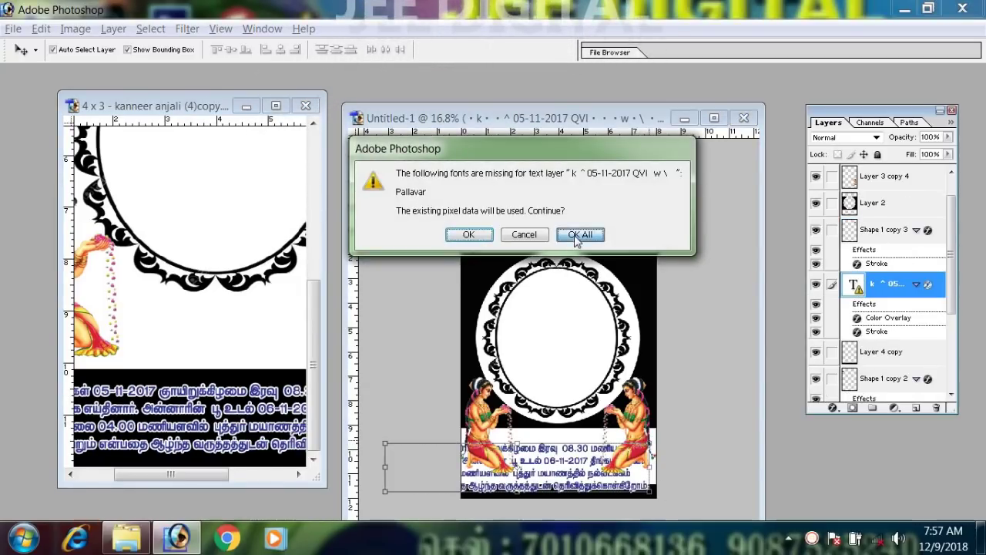
left_click(579, 234)
left_click_drag(653, 438, 601, 468)
key("Return")
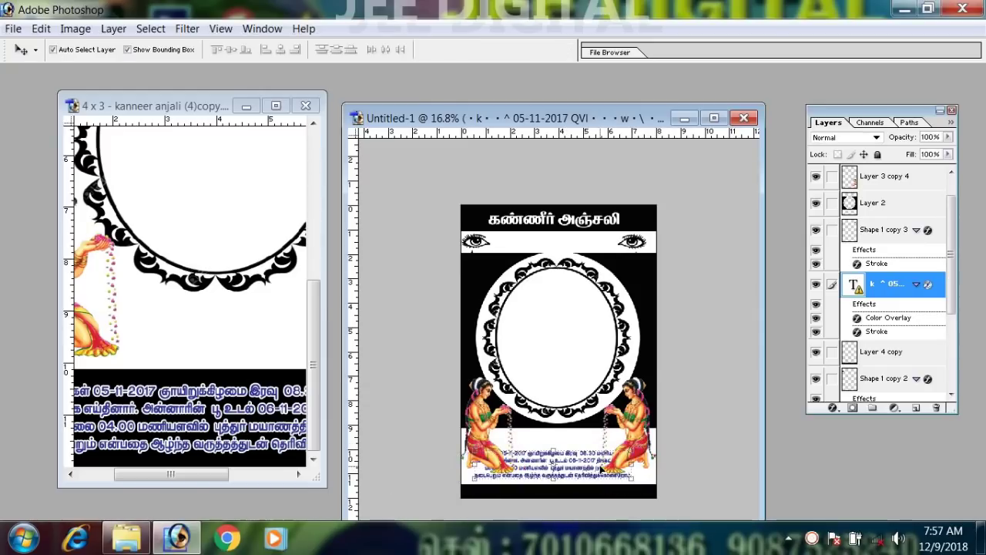
Step: Maximize the new document, then scale the announcement text down slightly and center it in the white area just above the bottom black strip
scroll(601, 468, "up", 3)
left_click(729, 118)
scroll(626, 373, "up", 4)
left_click_drag(622, 378, 607, 71)
left_click_drag(614, 366, 612, 217)
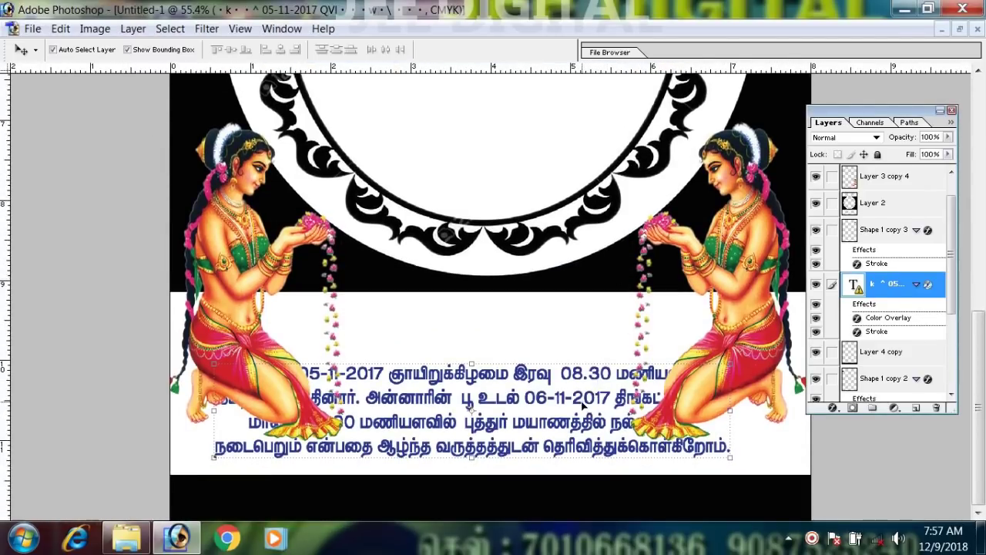
left_click_drag(583, 448, 590, 511)
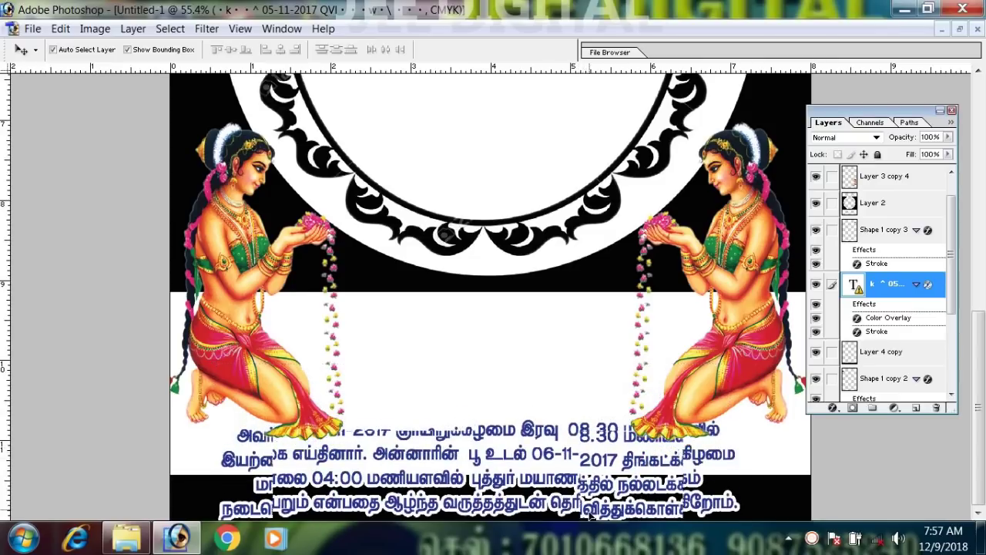
scroll(605, 501, "down", 2)
key("ctrl+minus")
key("ctrl+minus")
key("ctrl+minus")
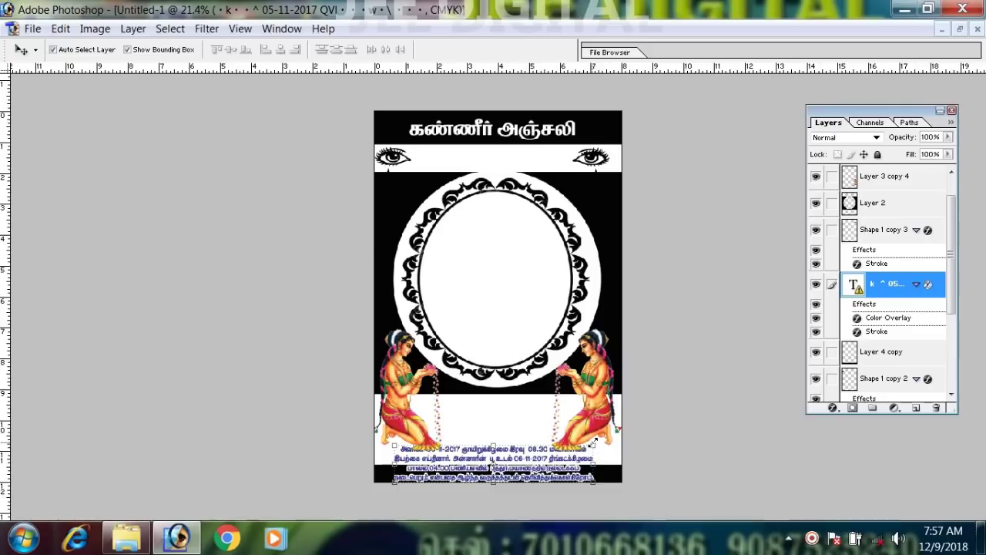
key("ctrl+t")
left_click(581, 235)
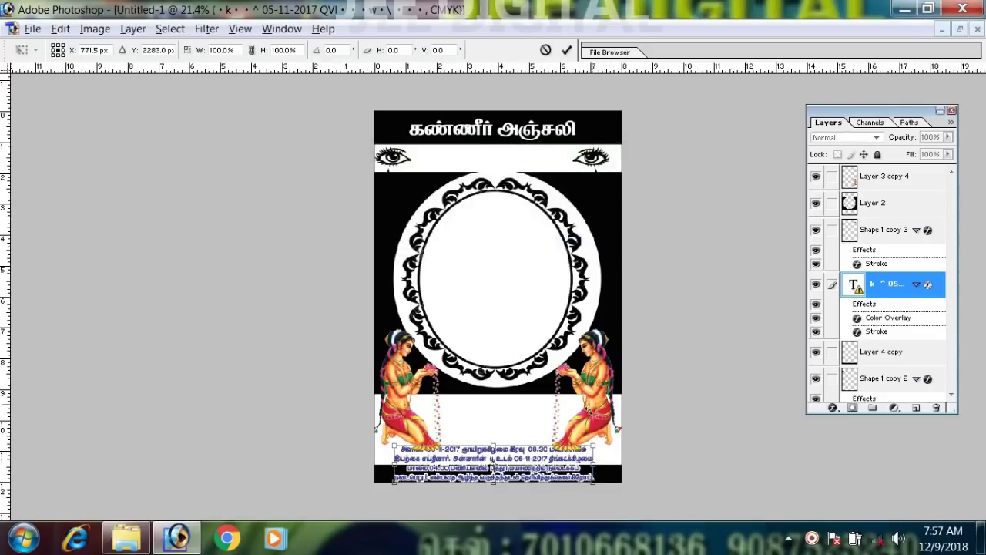
left_click_drag(594, 446, 563, 442)
key("Return")
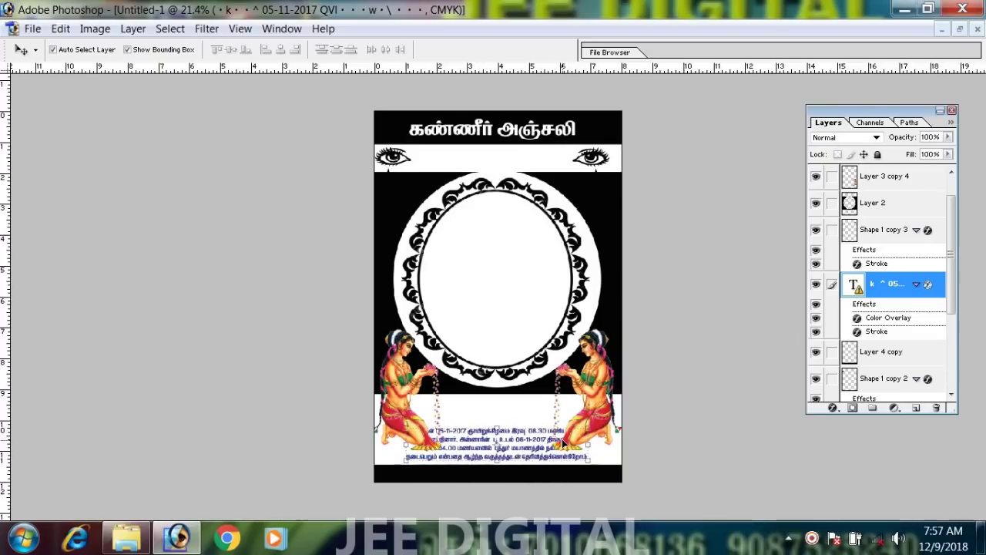
Step: Scale the right-hand kneeling woman down to clear the announcement text
left_click(606, 357)
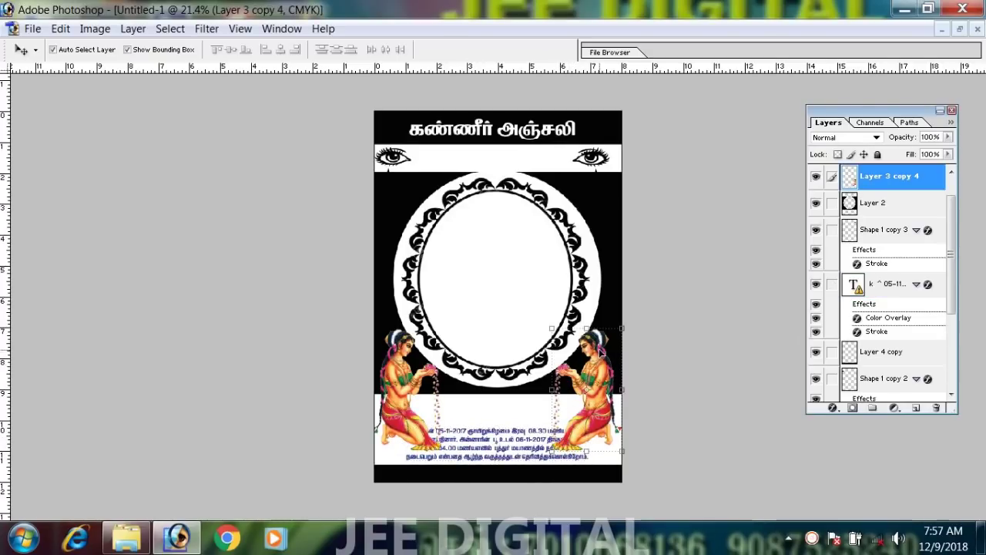
right_click(616, 352)
left_click(626, 320)
left_click_drag(621, 328, 604, 348)
key("Return")
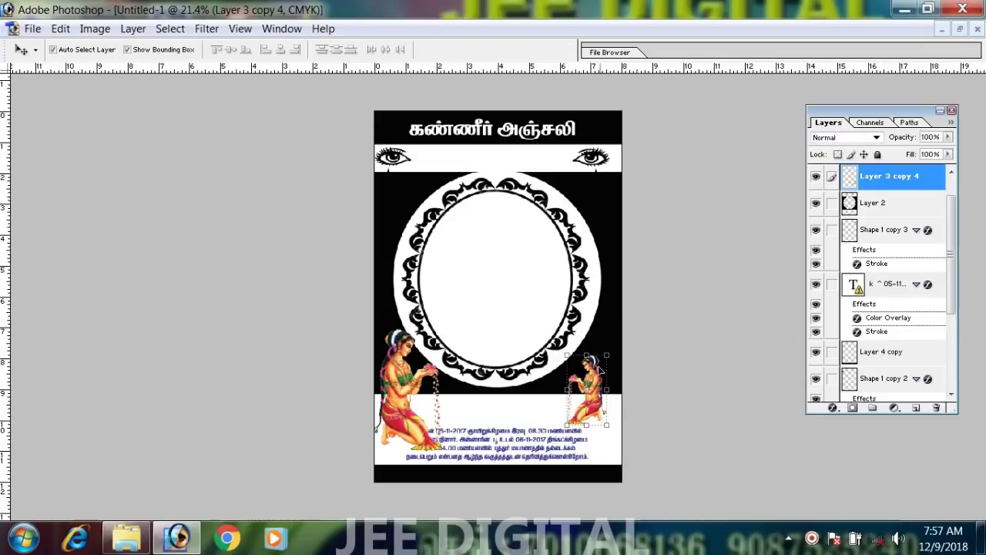
Step: Replace the large left-hand kneeling woman with a horizontally flipped copy of the smaller right-hand one
left_click(400, 371)
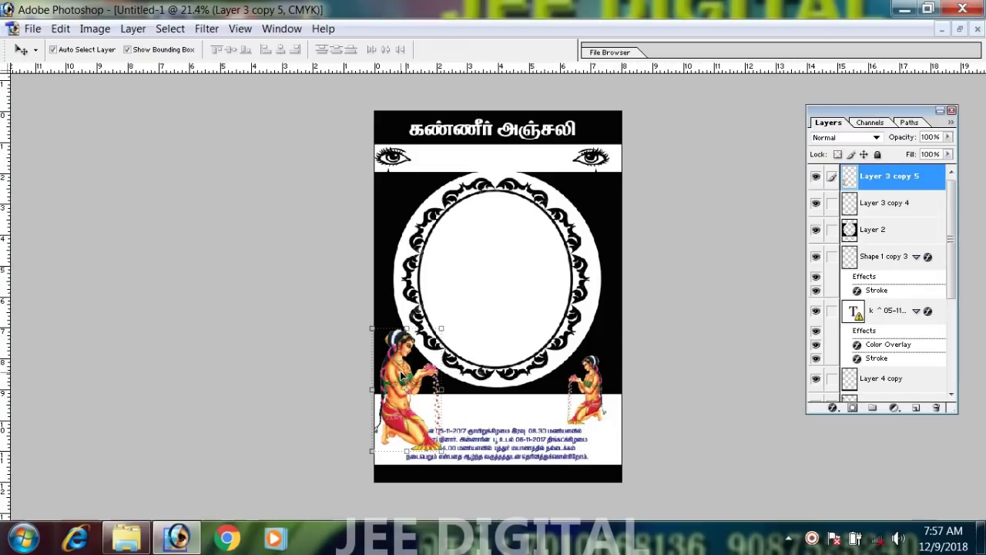
key("alt+l")
key("l")
key("l")
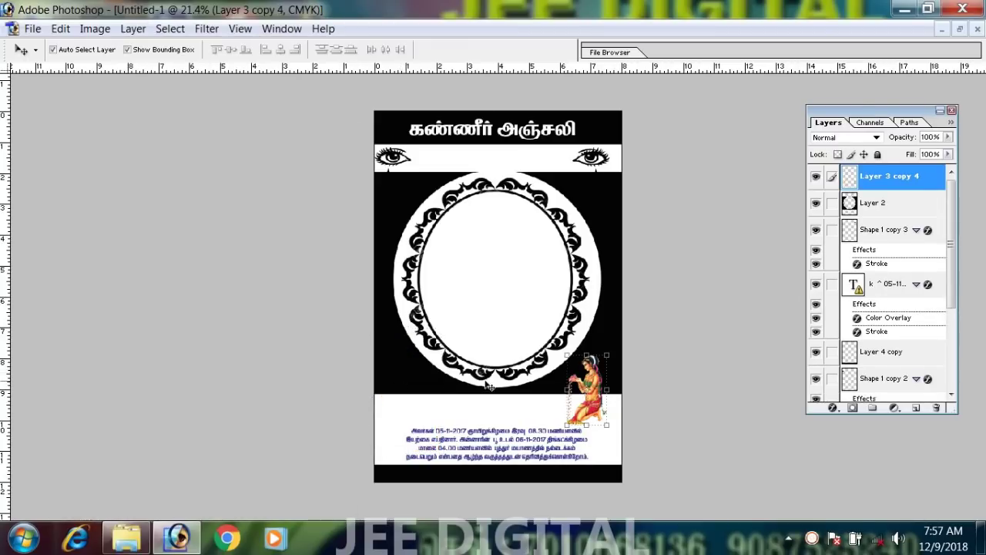
left_click_drag(590, 383, 400, 371)
key("ctrl+t")
right_click(423, 348)
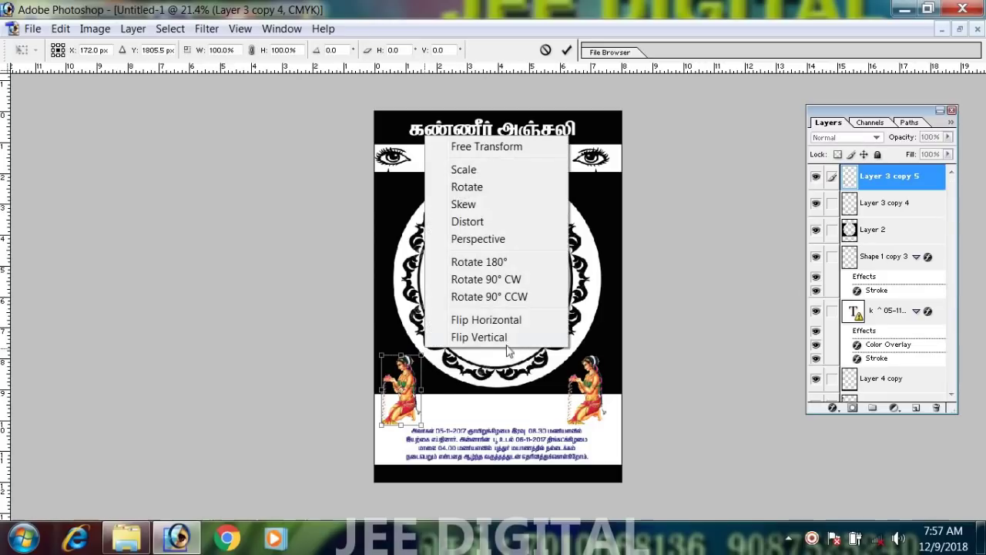
left_click(507, 322)
key("Return")
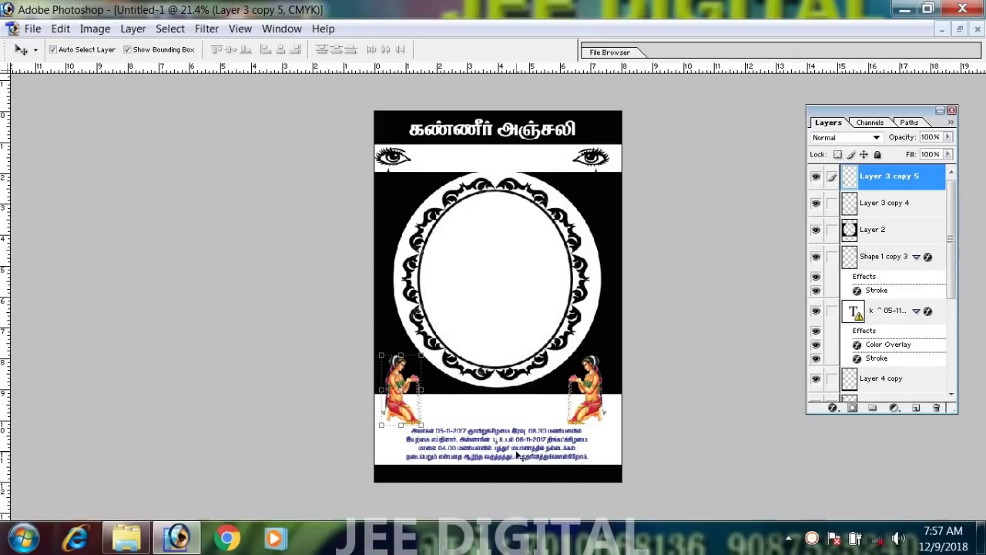
Step: Switch to the kanneer anjali template document and view its whole page
key("ctrl+Tab")
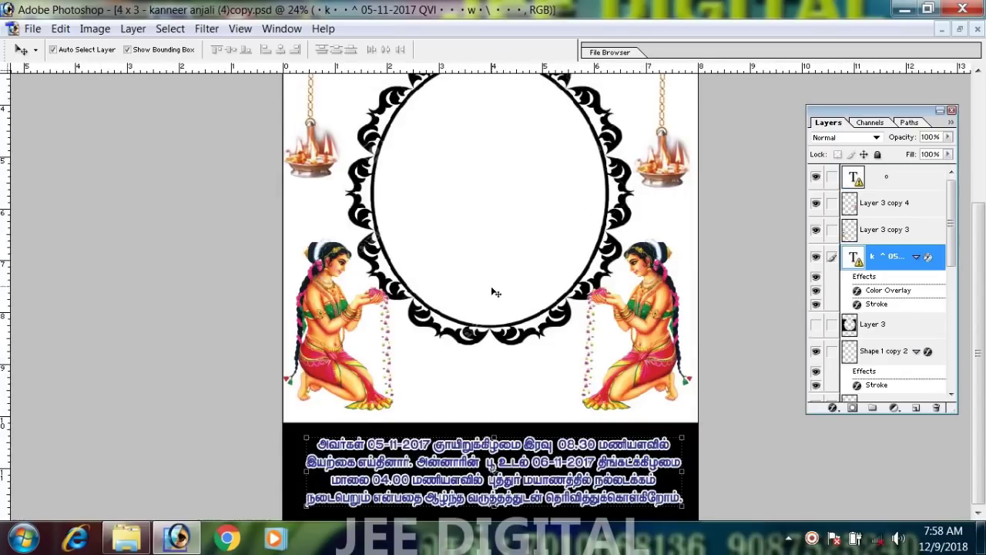
key("ctrl+minus")
key("ctrl+minus")
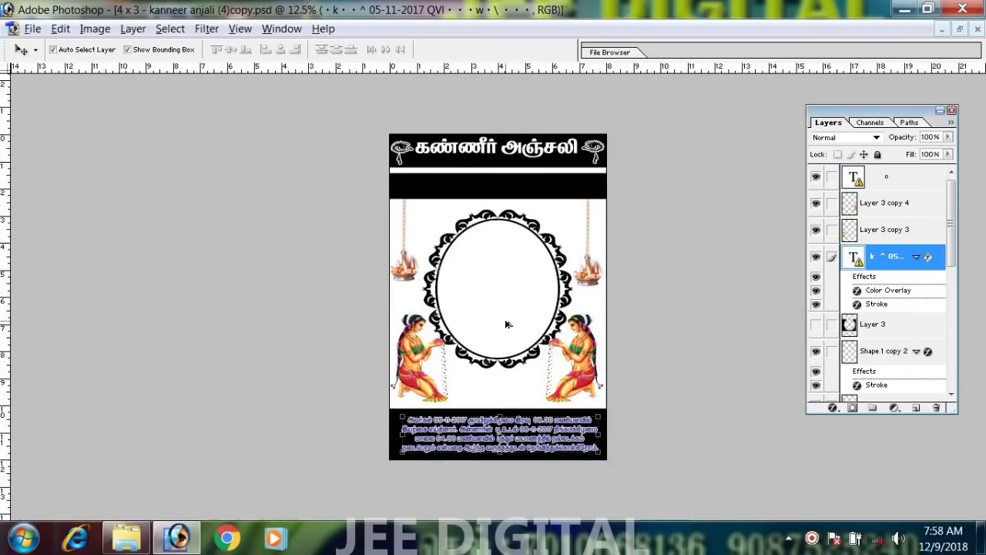
key("ctrl+0")
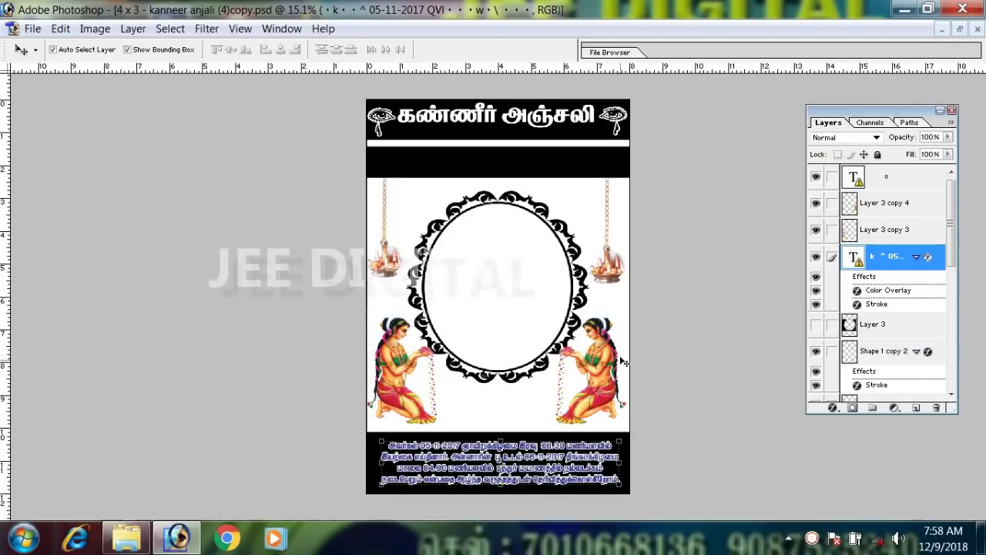
Step: Switch back to the new poster document and nudge the announcement text slightly up within the white area
key("ctrl+Tab")
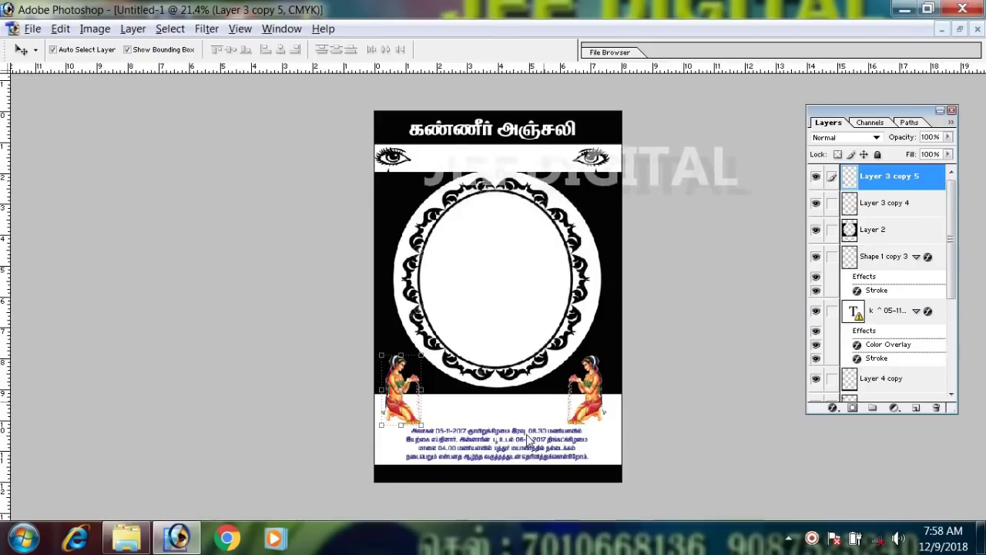
left_click(522, 439)
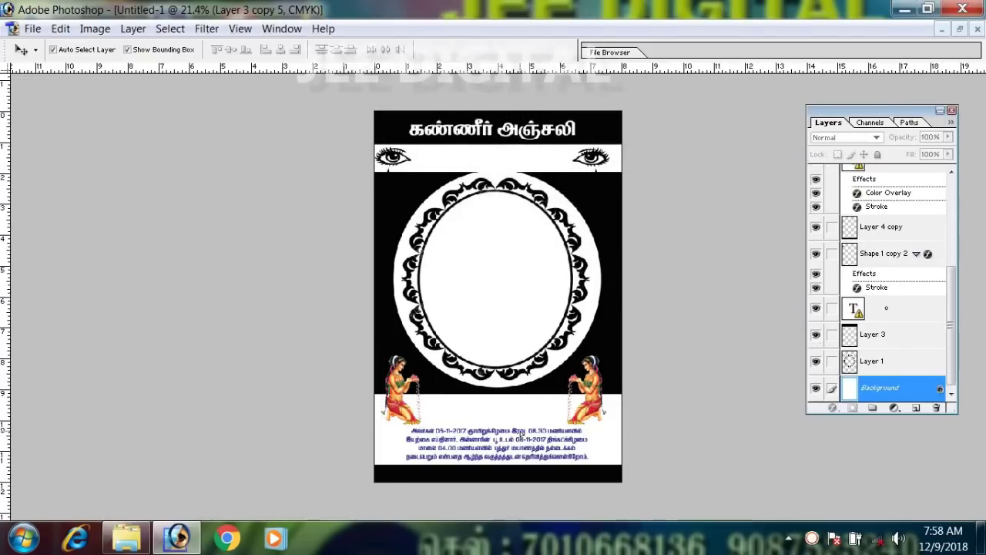
left_click(491, 235)
key("Return")
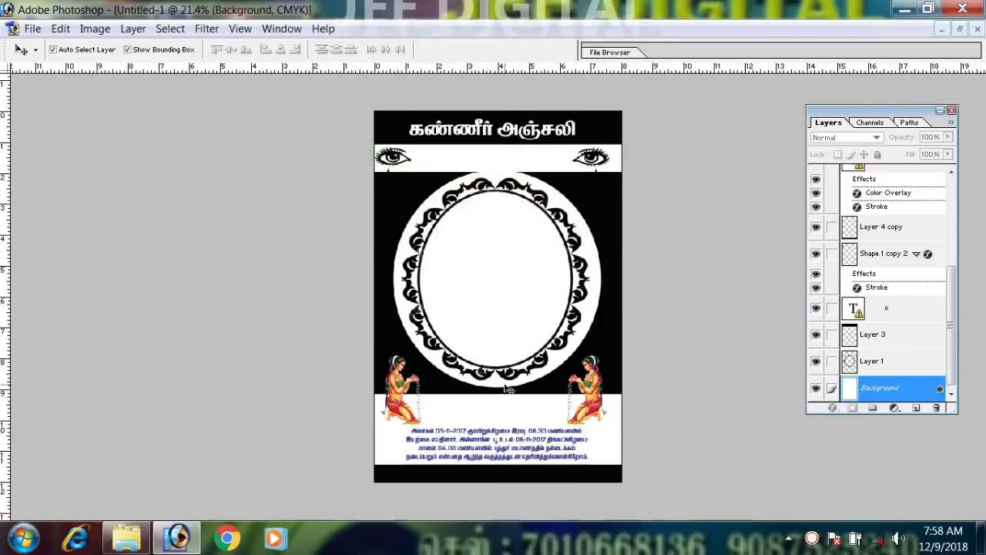
left_click(535, 459)
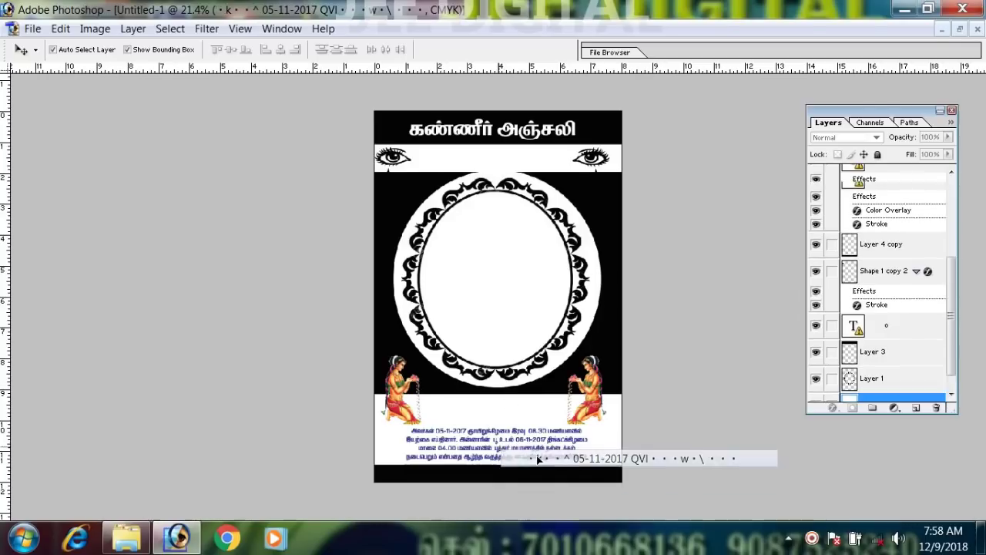
key("shift+Up")
key("shift+Up")
left_click_drag(536, 447, 536, 445)
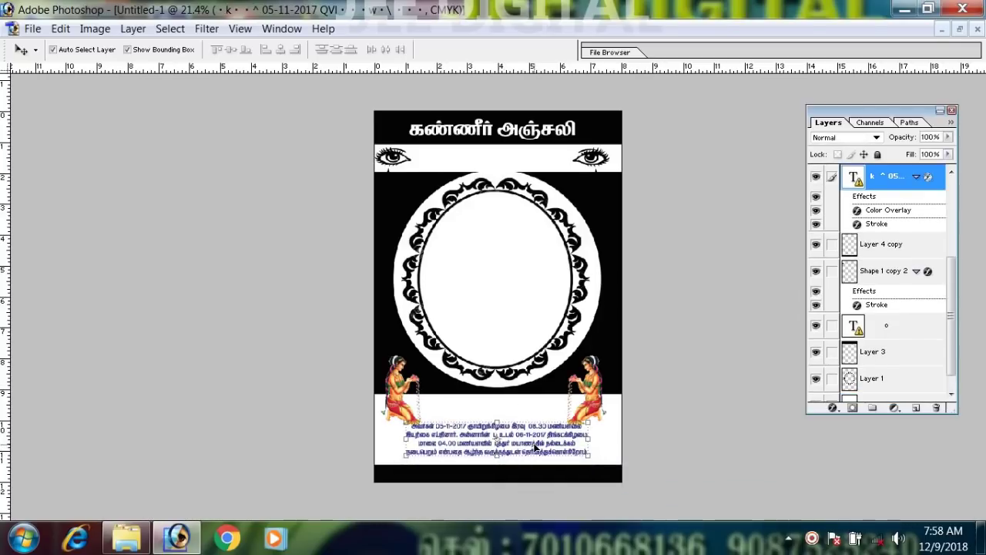
Step: Link the left-hand kneeling woman's layer to the right-hand kneeling woman's layer
left_click(603, 385)
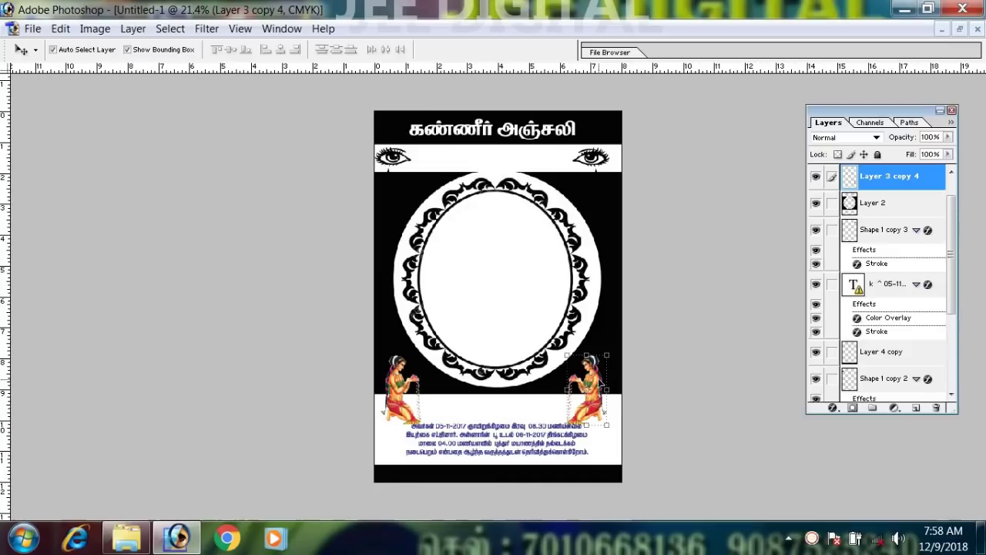
left_click(817, 231)
left_click(817, 231)
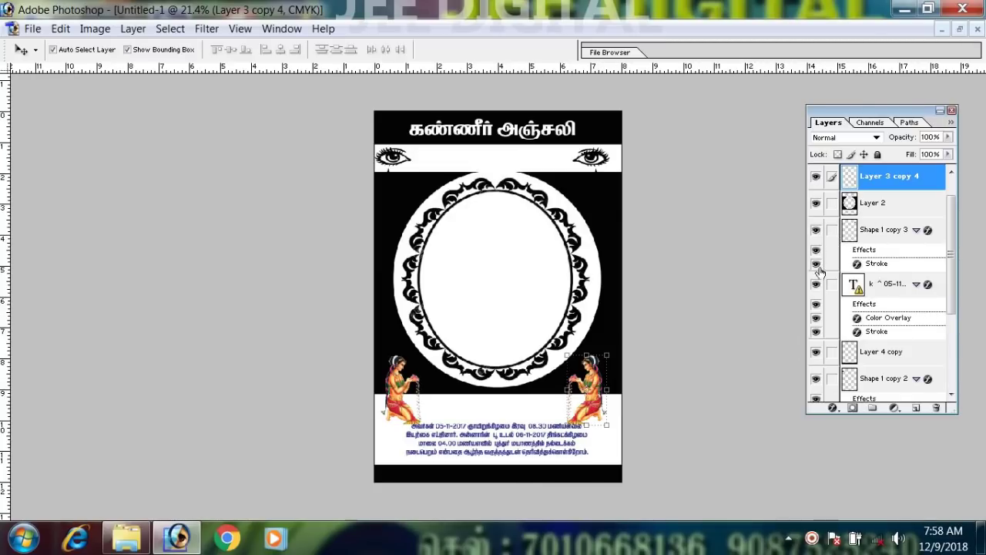
key("ctrl+j")
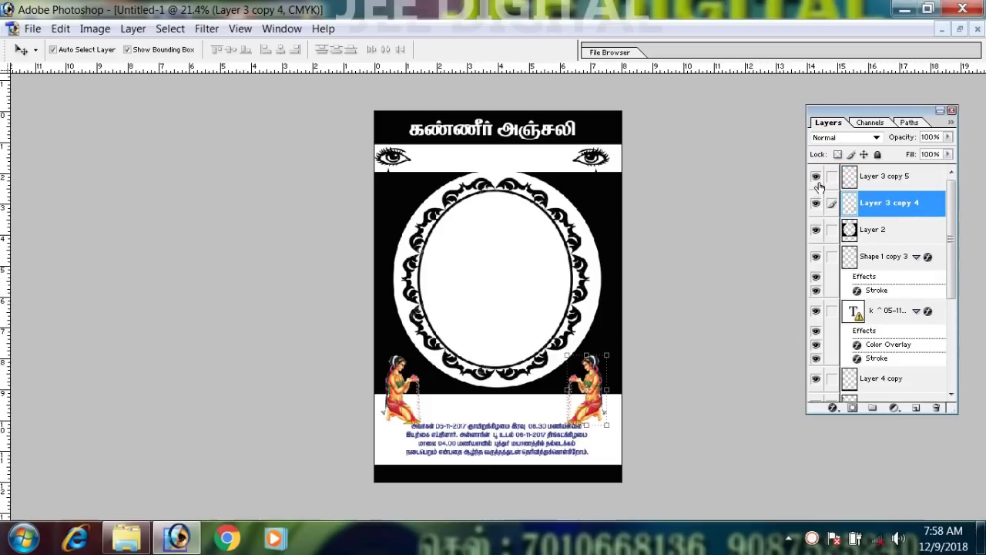
left_click(816, 177)
left_click(816, 177)
left_click(831, 177)
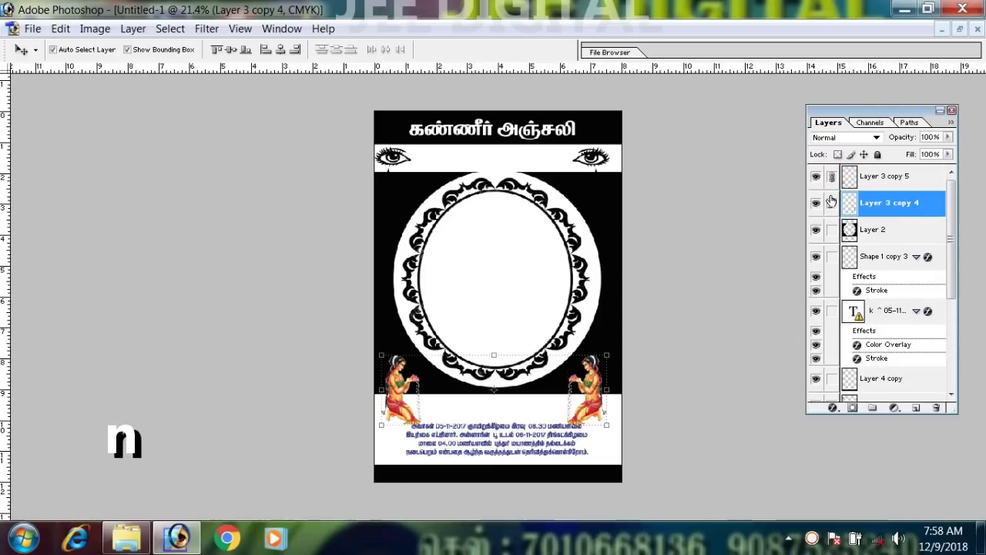
Step: Move the linked kneeling women up to the lower edge of the black area and slightly to the right
key("shift+Up")
key("shift+Up")
key("shift+Up")
key("shift+Up")
key("shift+Up")
key("shift+Up")
key("shift+Up")
key("shift+Up")
key("shift+Up")
key("shift+Up")
key("shift+Up")
key("shift+Up")
key("shift+Up")
key("shift+Up")
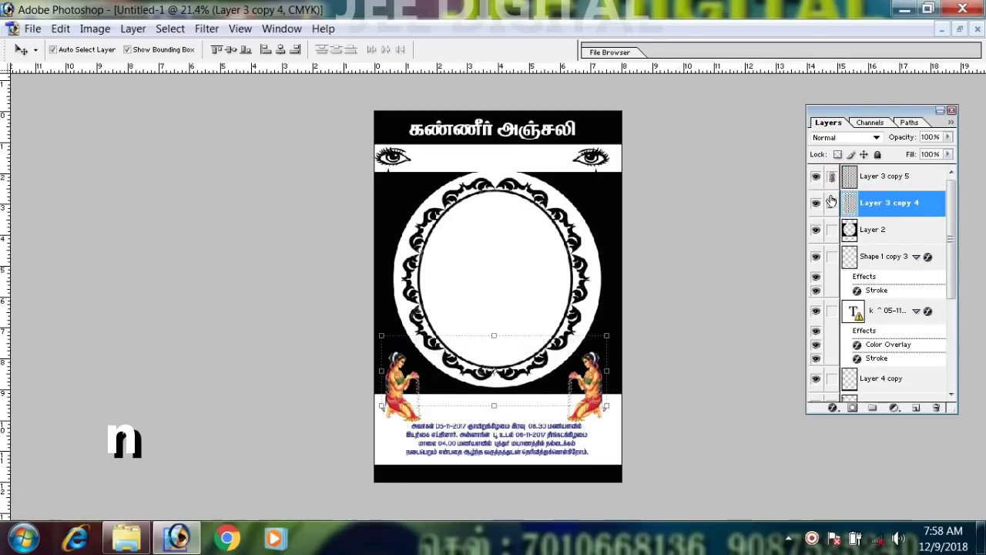
key("shift+Up")
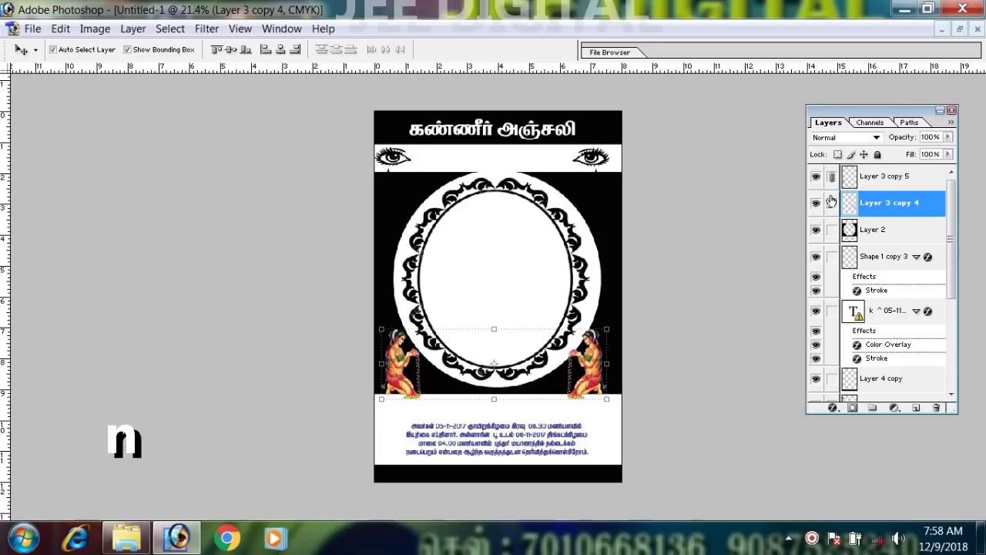
key("shift+Right")
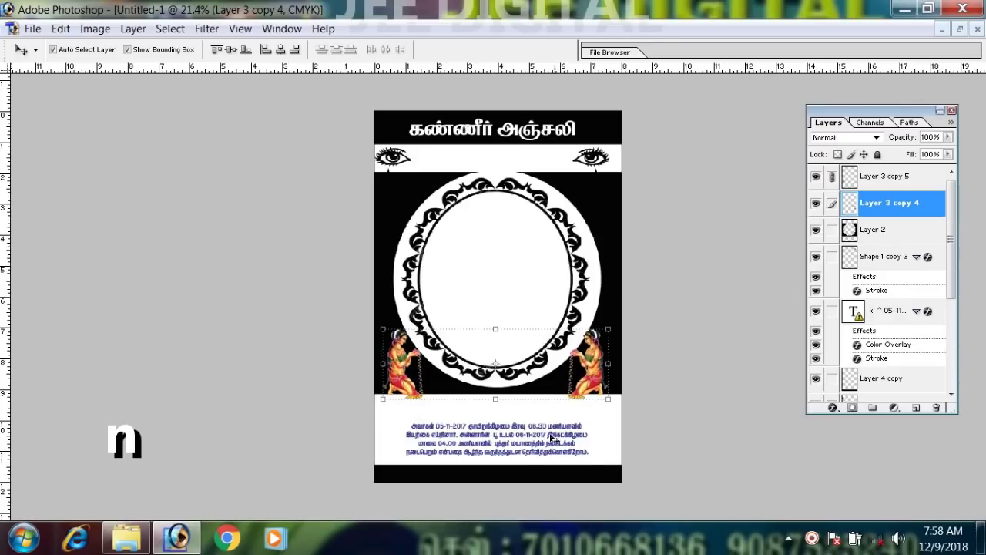
left_click(506, 444)
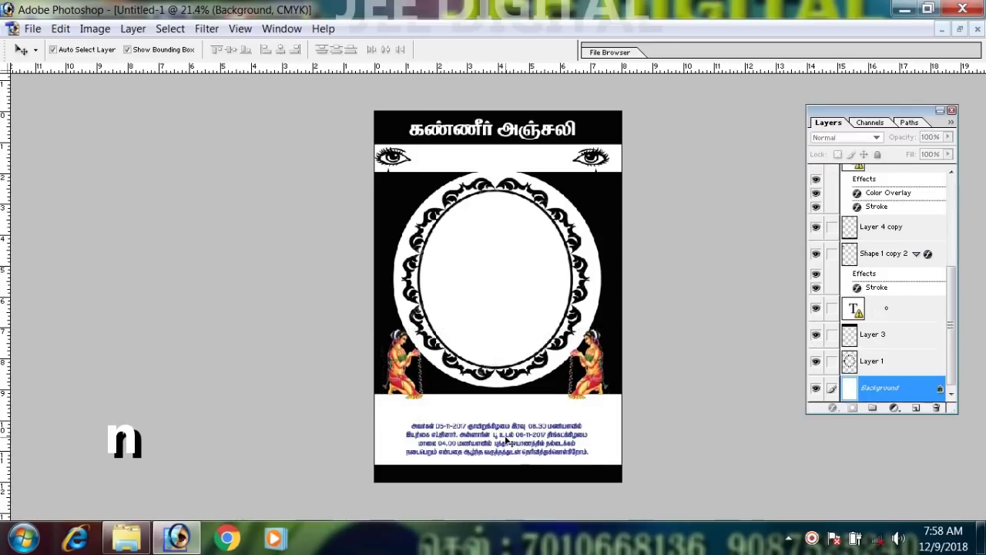
left_click(855, 309)
key("shift+Up")
key("shift+Up")
key("shift+Up")
key("shift+Up")
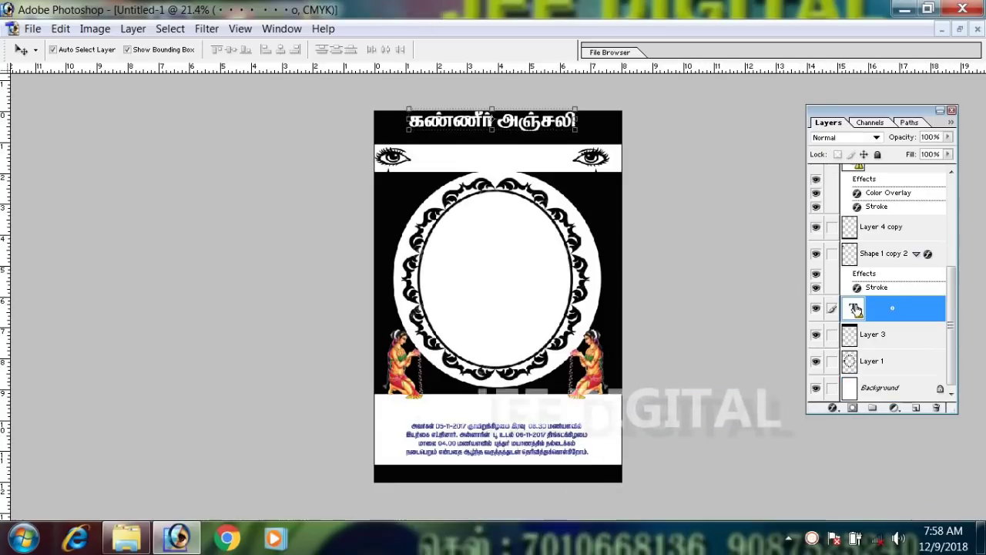
key("shift+Down")
key("shift+Down")
key("shift+Down")
key("shift+Down")
key("shift+Down")
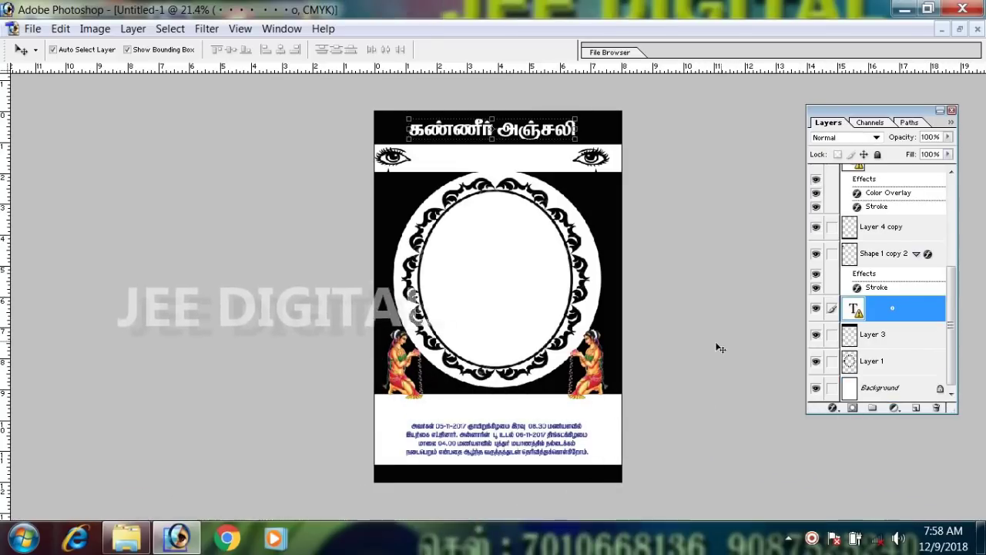
Step: Select the announcement text layer and move it up, closer to the lower edge of the black area
right_click(517, 458)
left_click(546, 443)
right_click(546, 445)
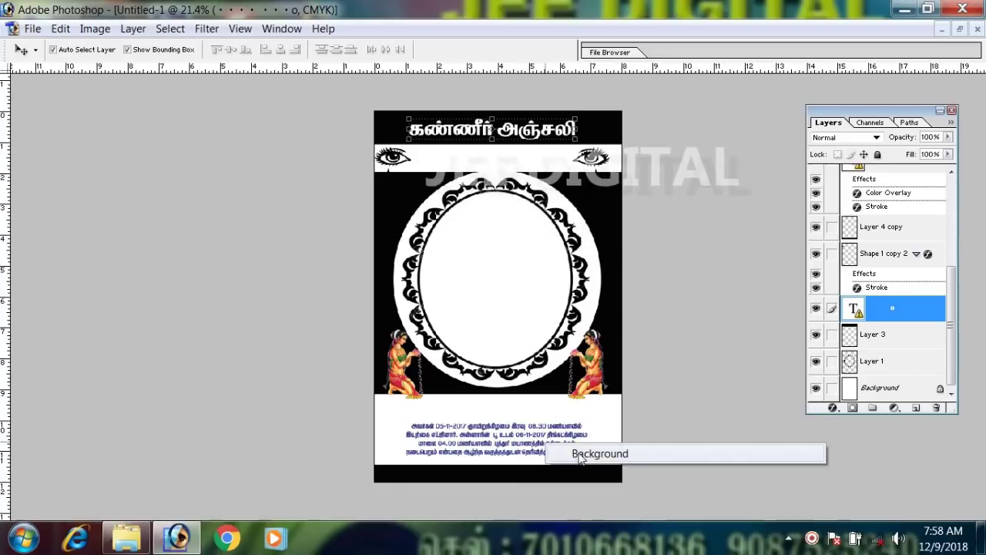
left_click(586, 457)
left_click(870, 259)
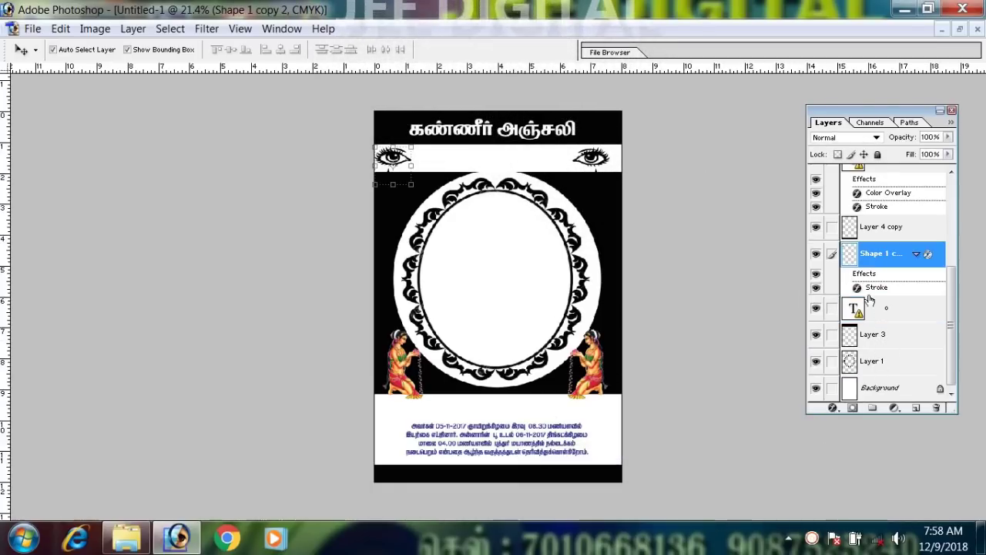
left_click(885, 177)
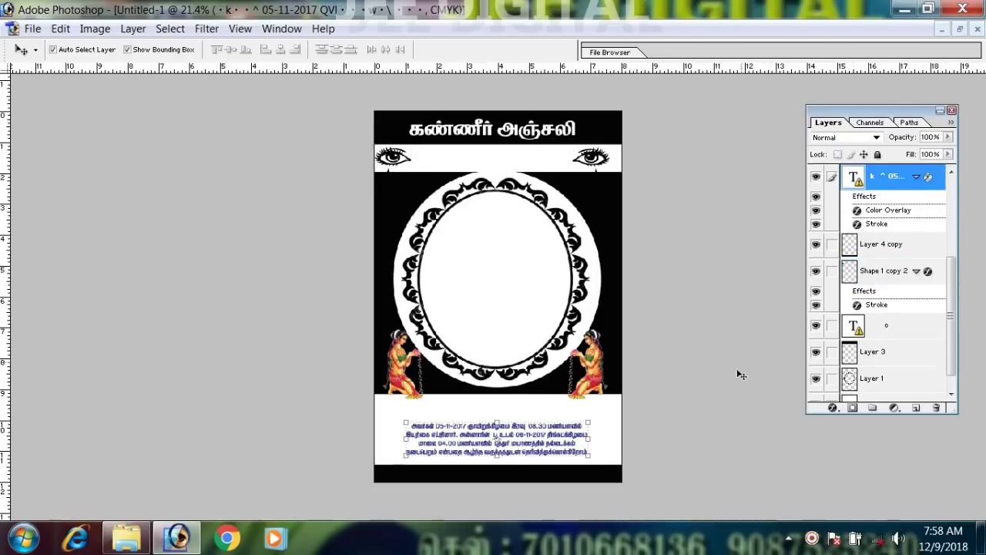
key("shift+Up")
key("shift+Up")
key("shift+Up")
key("shift+Up")
key("shift+Up")
key("shift+Up")
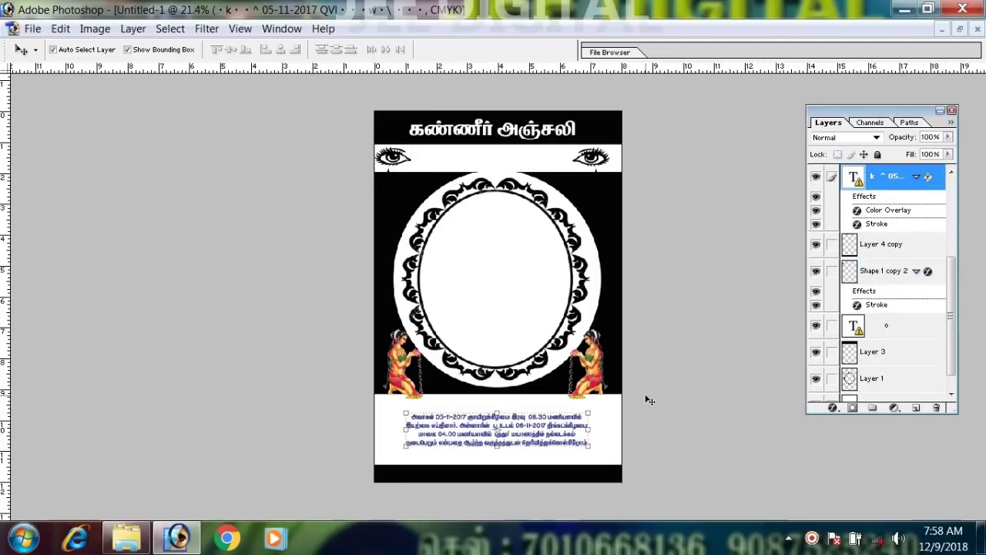
Step: Enlarge the announcement text to 124.6% width and 130.6% height so it fills the lower white area
left_click(592, 427)
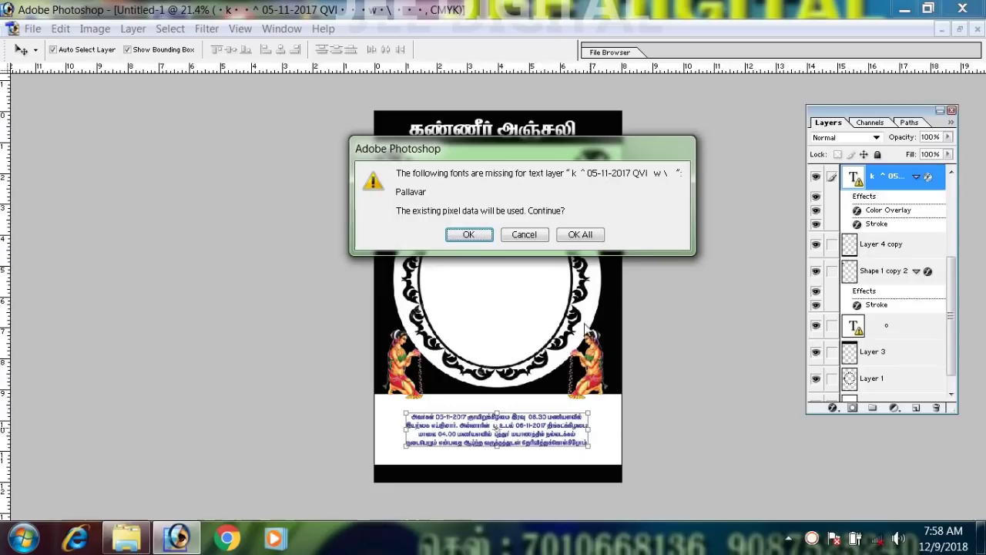
left_click(579, 233)
left_click_drag(592, 426, 615, 423)
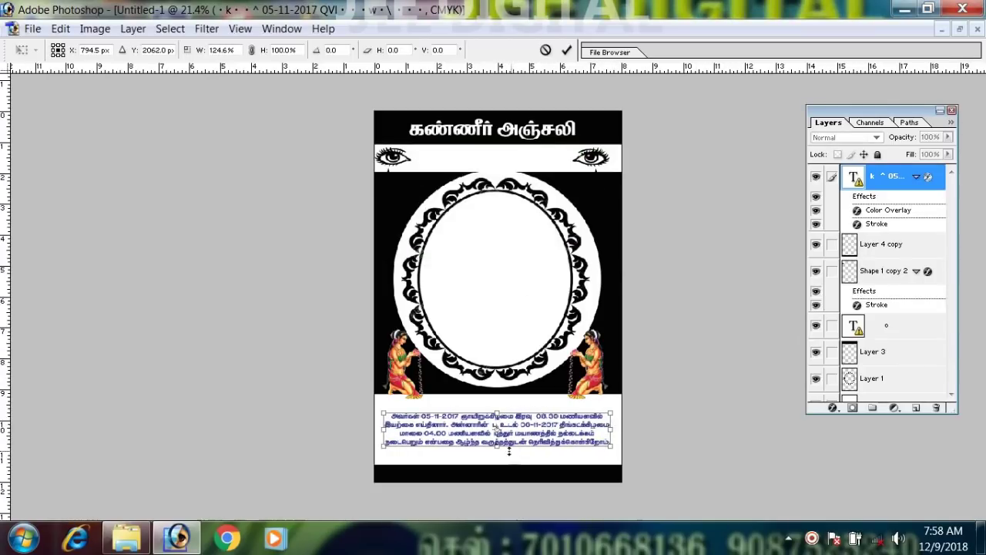
left_click_drag(505, 450, 508, 455)
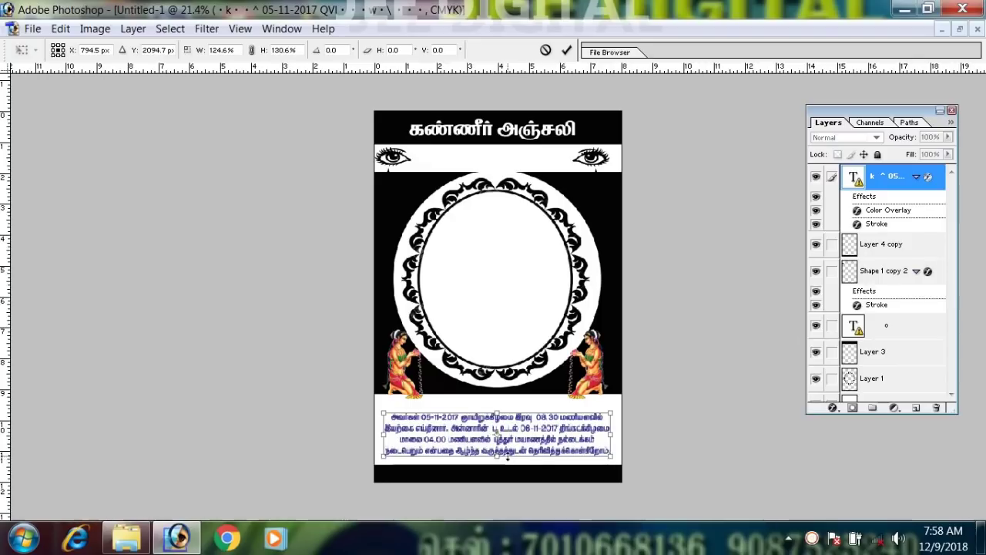
key("Return")
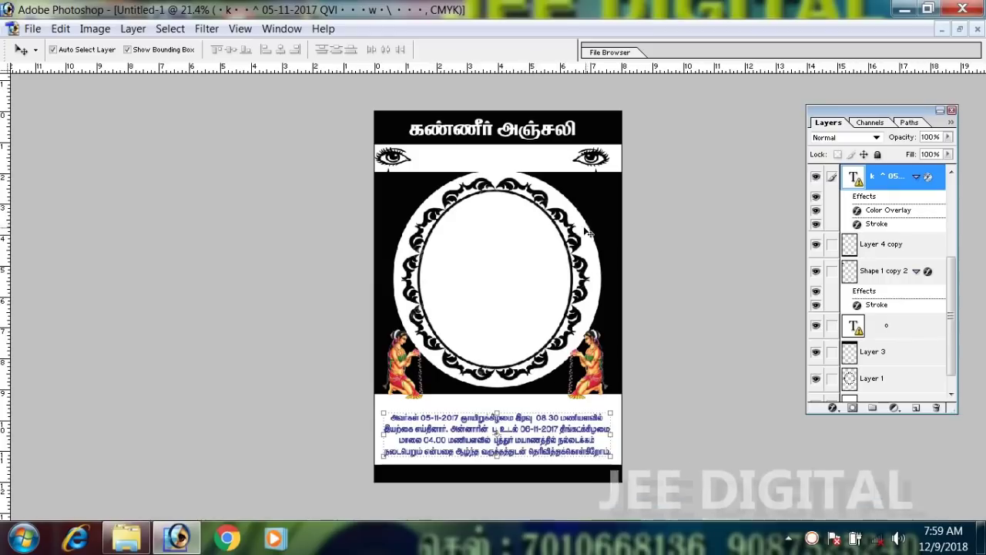
Step: Display the toolbox and add the text "jpU" beside the left eye in the upper white band
scroll(579, 228, "up", 3)
scroll(578, 226, "down", 1)
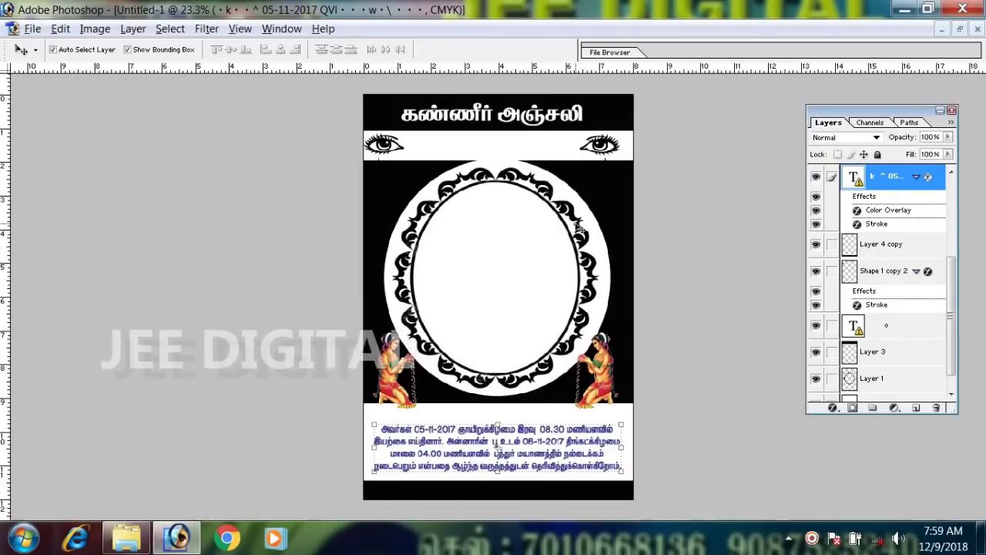
scroll(578, 225, "up", 1)
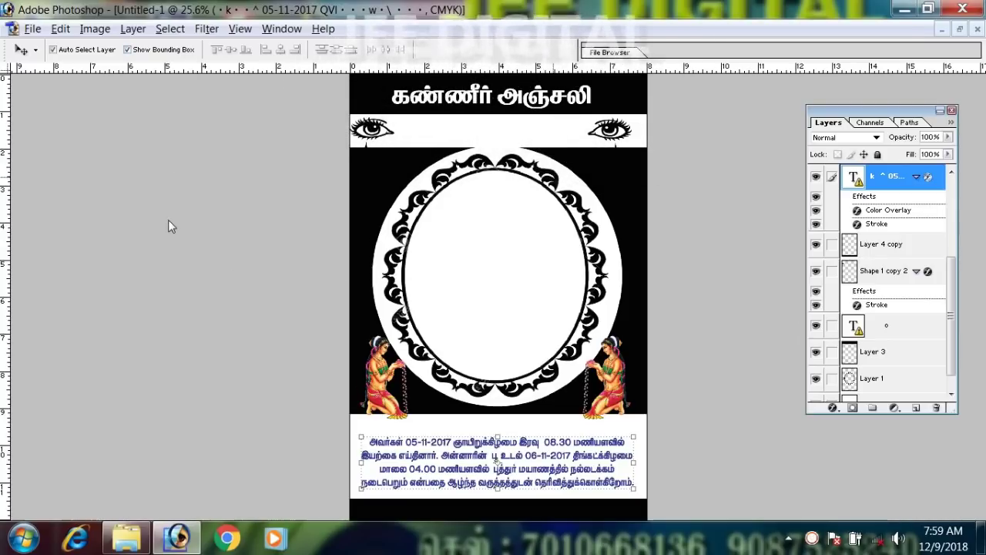
left_click(282, 29)
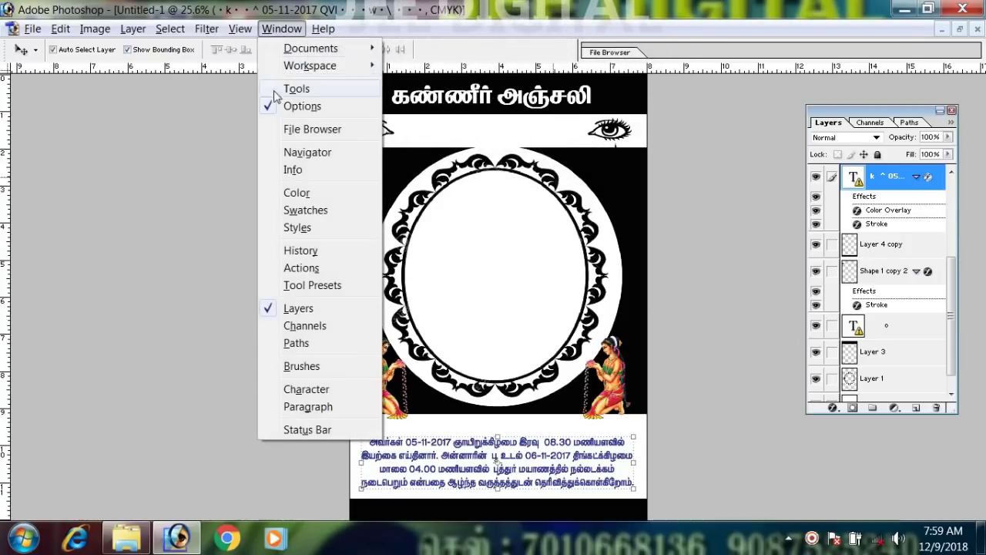
left_click(293, 88)
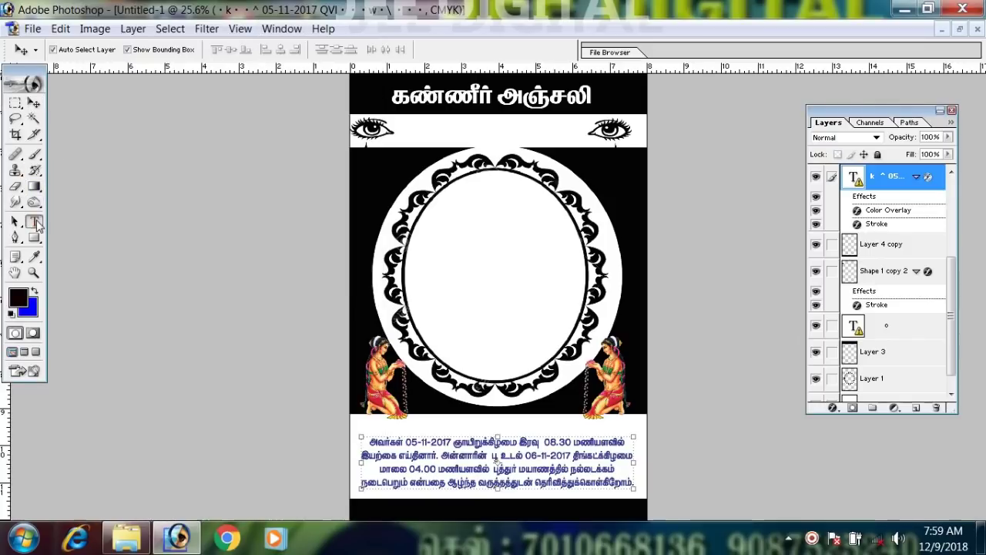
left_click(34, 222)
left_click(416, 133)
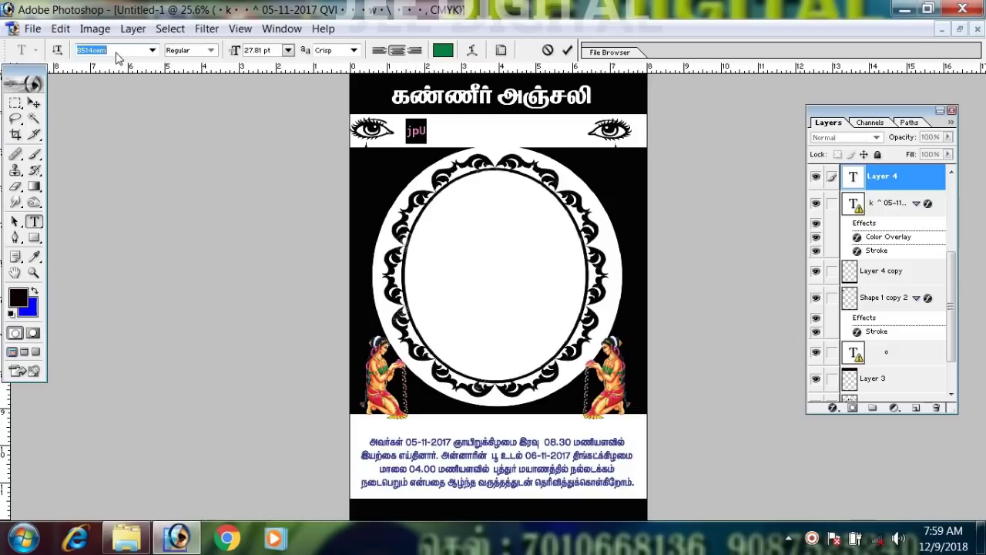
Step: Set the font of the new text beside the left eye to NC Geetha
type("NCAmutha")
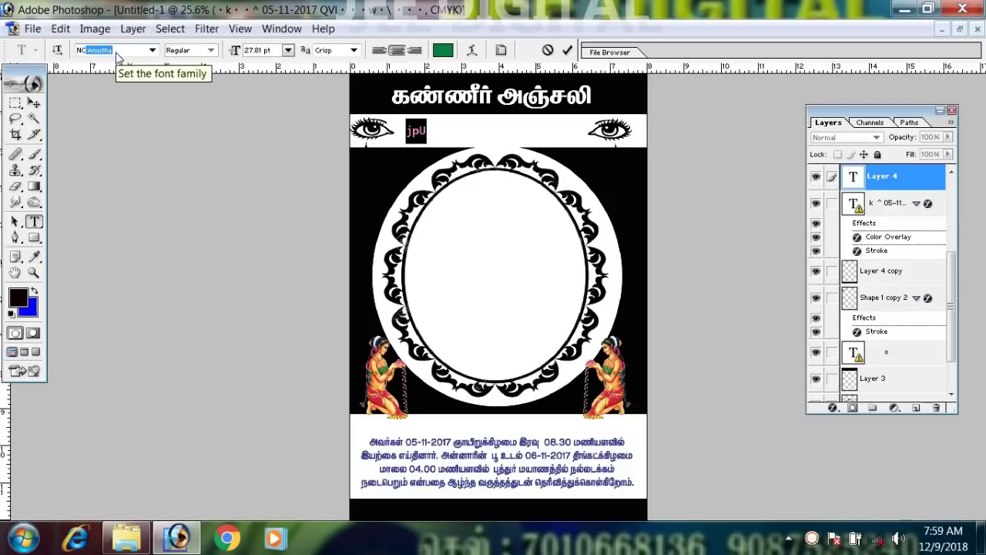
key("Return")
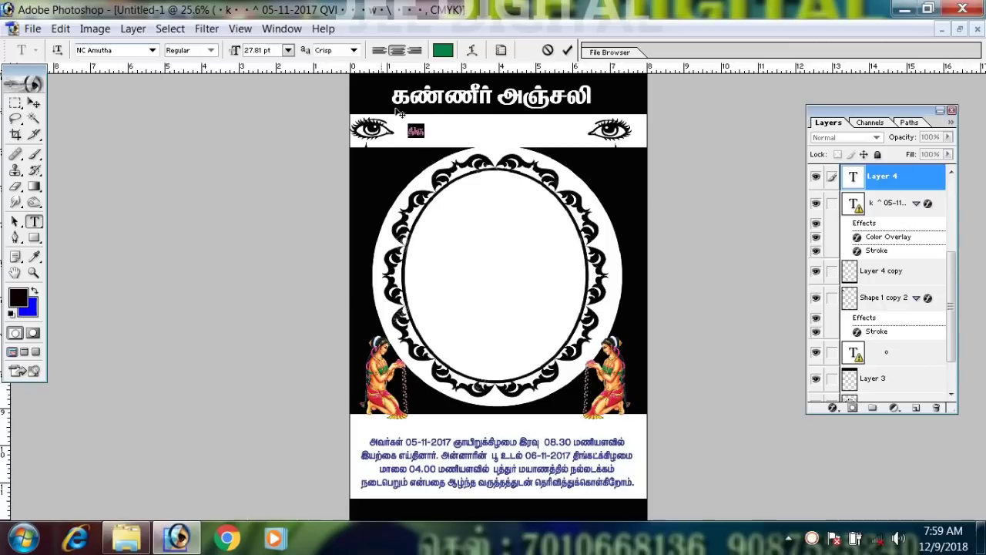
double_click(120, 51)
key("Down")
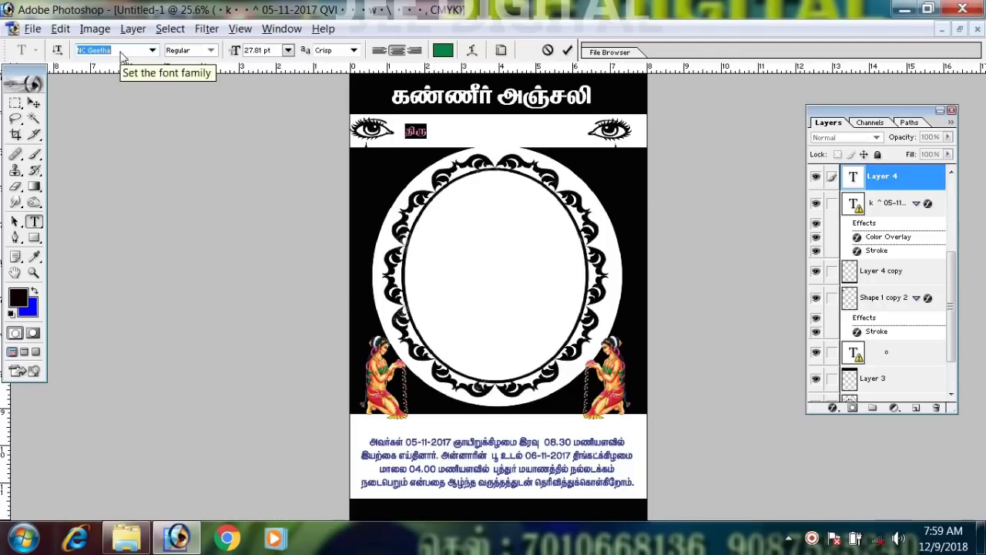
left_click(33, 103)
Step: Scale the green "திரு" text to 149.6% and place a copy of it immediately to its right
scroll(347, 164, "up", 4)
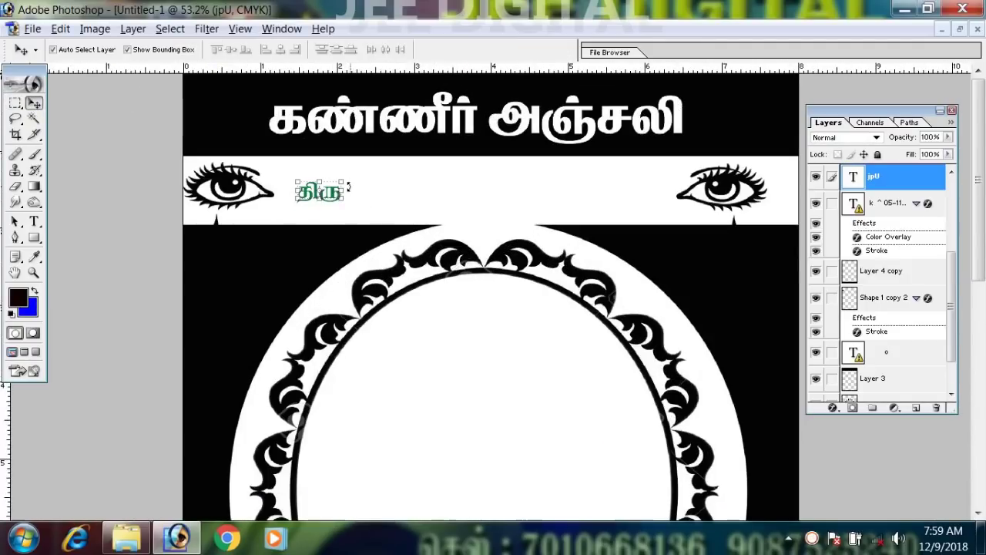
left_click_drag(344, 182, 353, 178)
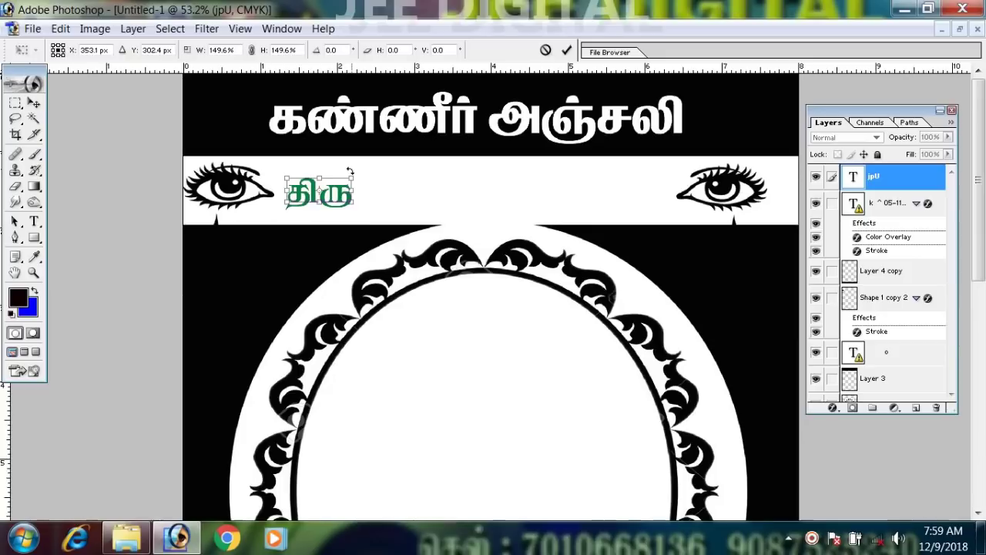
key("Return")
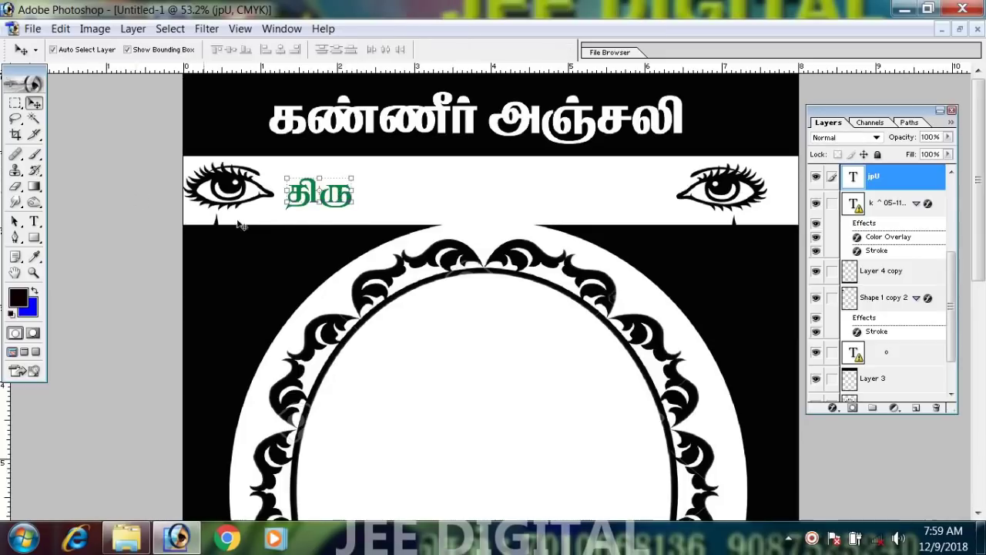
left_click_drag(312, 205, 394, 202)
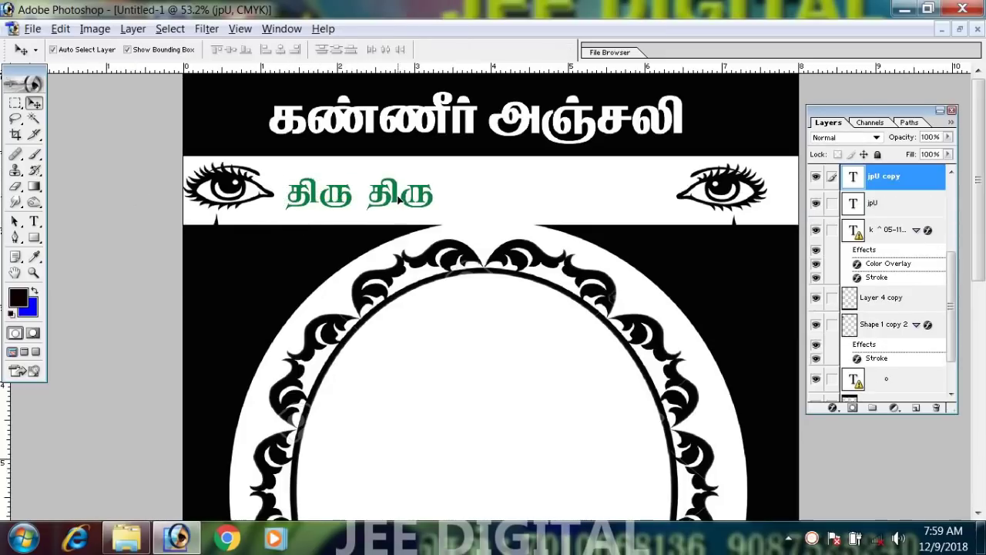
Step: Replace the copied "திரு" text between the eyes with the deceased person's name in Tamil
left_click(34, 221)
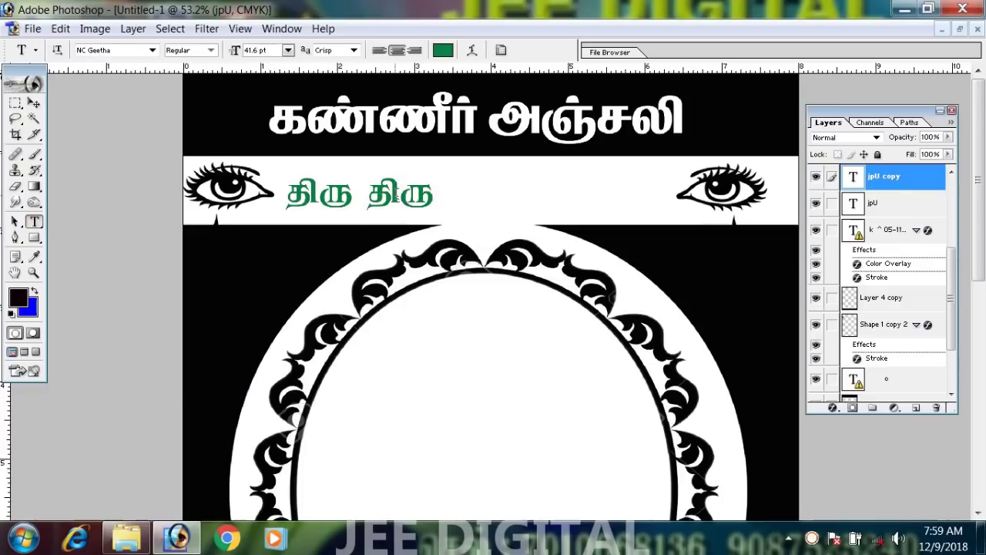
double_click(399, 195)
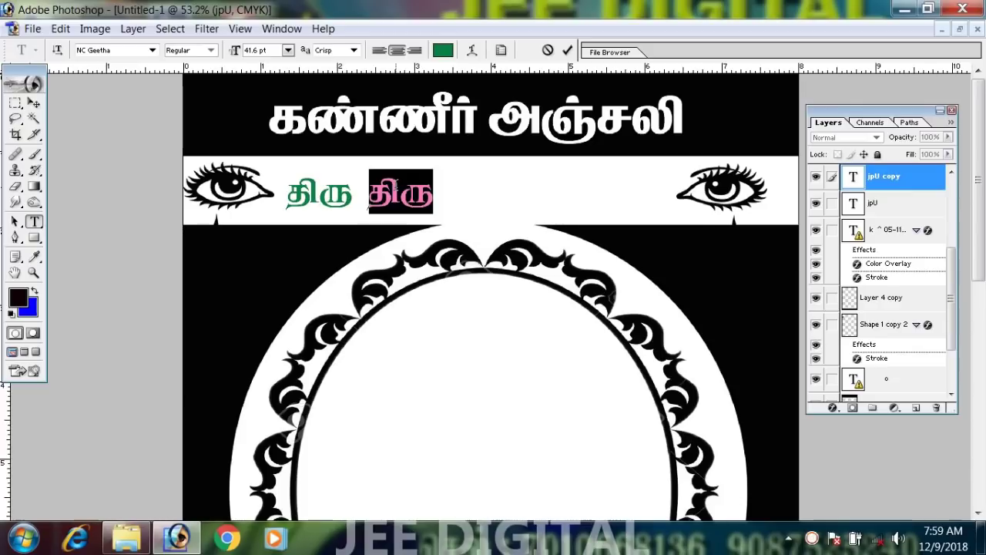
type("சு")
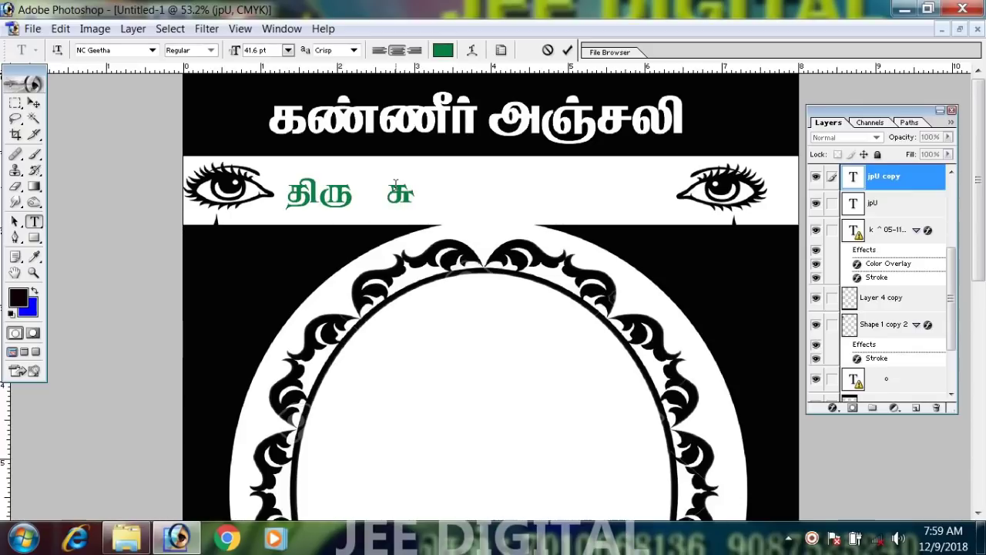
type("ந")
type("தமர")
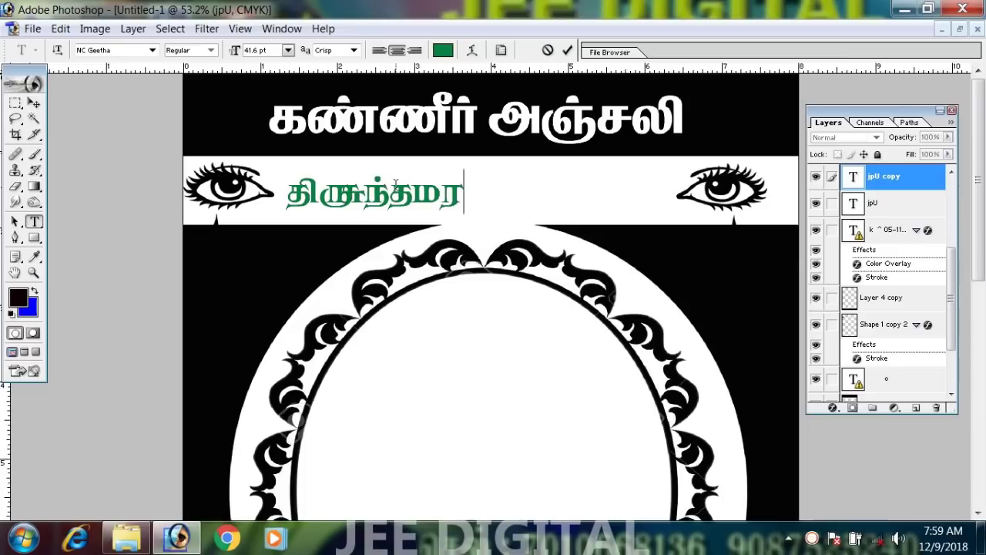
type("ம்")
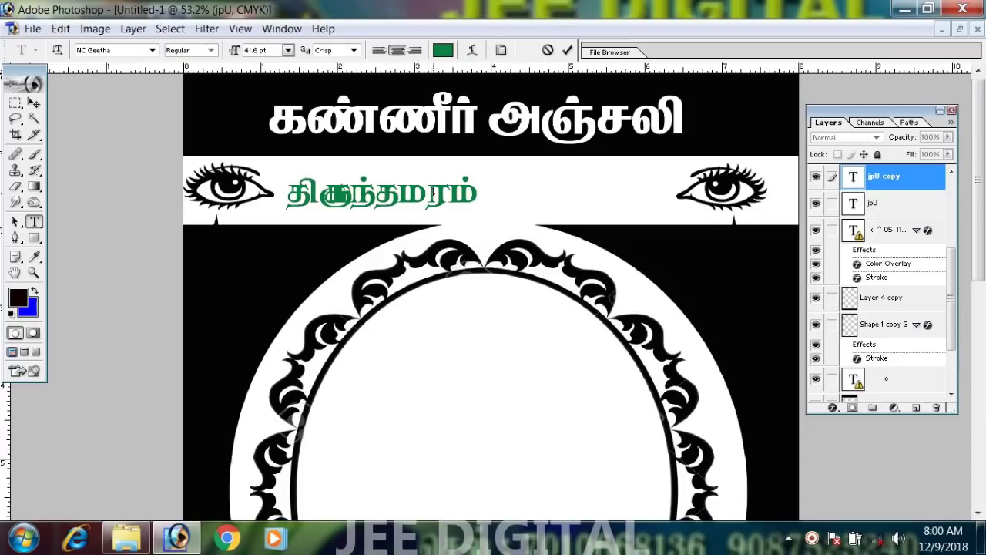
left_click(431, 193)
key("BackSpace")
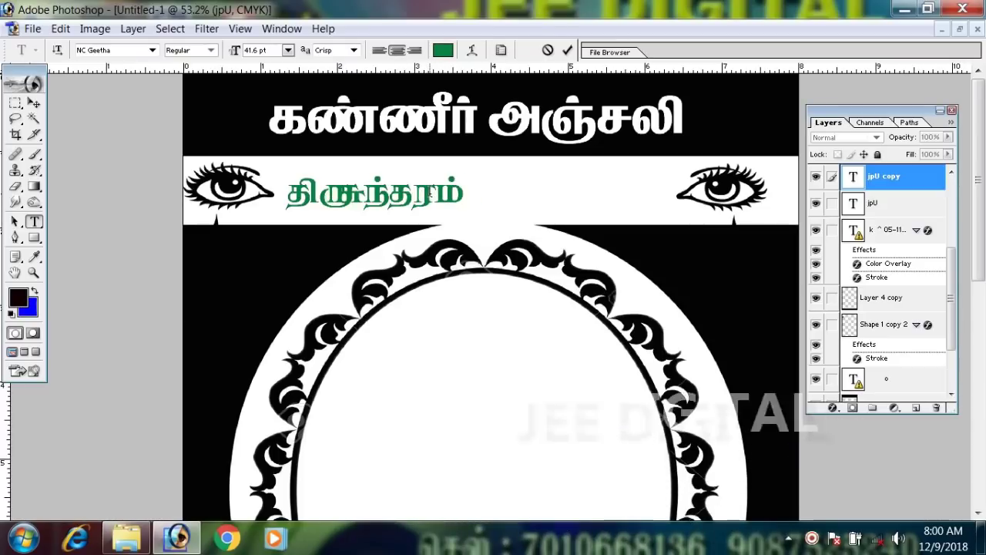
Step: Enlarge the name text to 47.6 pt and move it clear of the "திரு" text
key("ctrl+a")
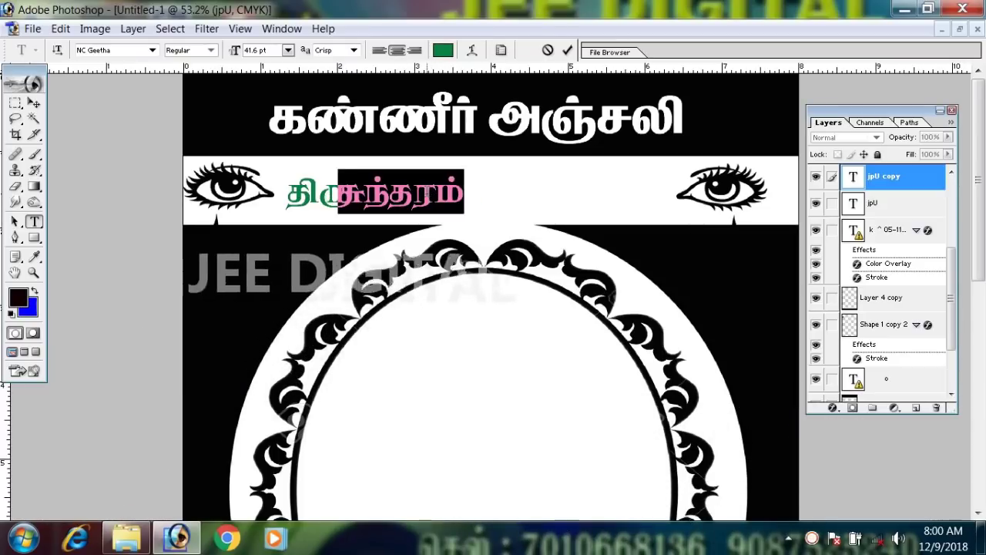
left_click_drag(426, 195, 467, 196)
key("ctrl+shift+period")
key("ctrl+shift+period")
key("ctrl+shift+period")
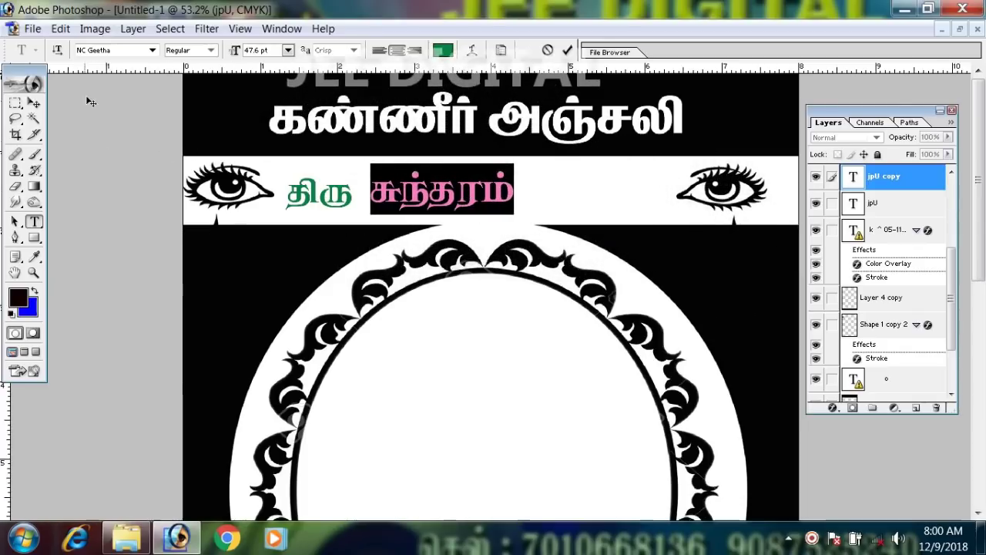
Step: Browse the NC fonts for the name text and set it to NC Papa
left_click(117, 52)
key("Down")
key("Down")
key("Down")
key("Down")
key("Down")
key("Down")
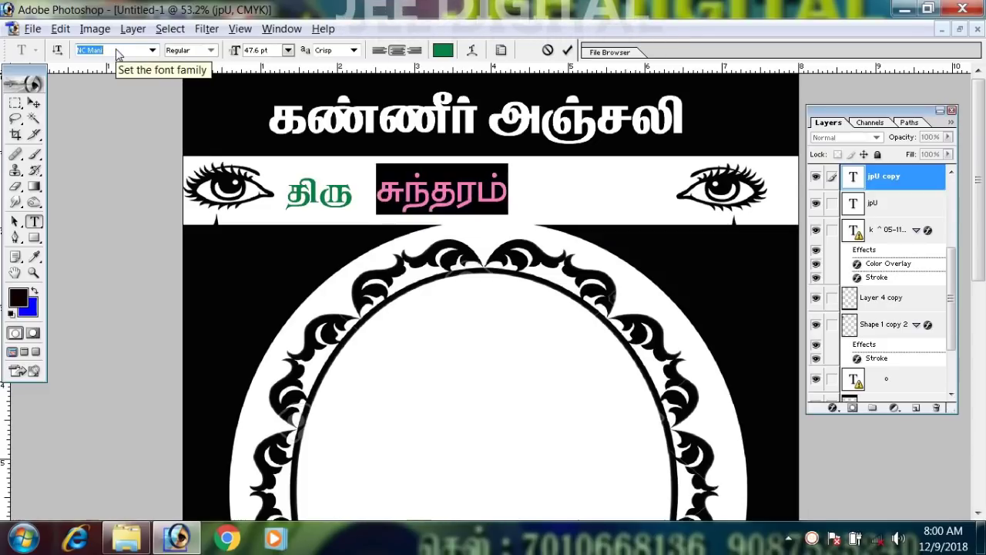
key("Down")
key("Down")
key("Down")
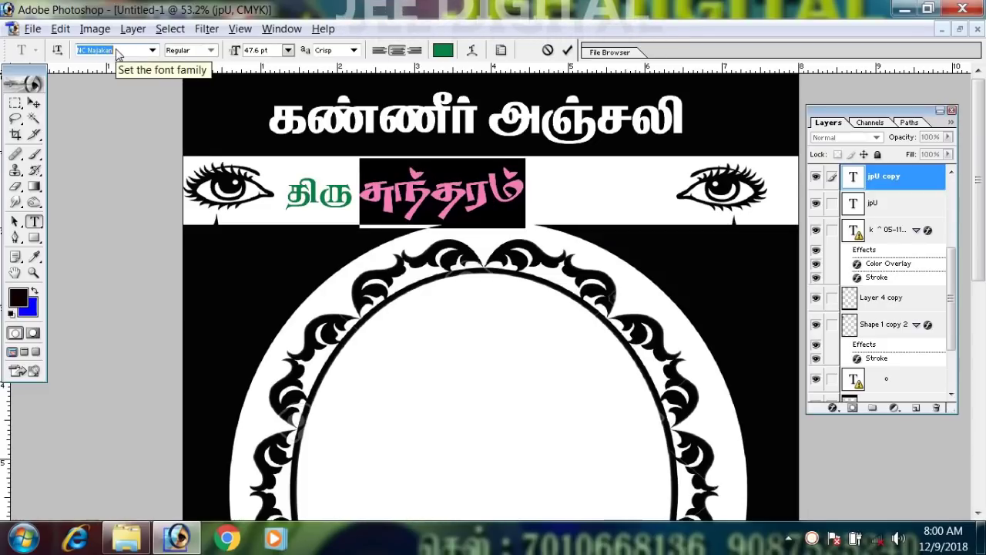
key("Down")
key("Down")
key("Down")
key("Down")
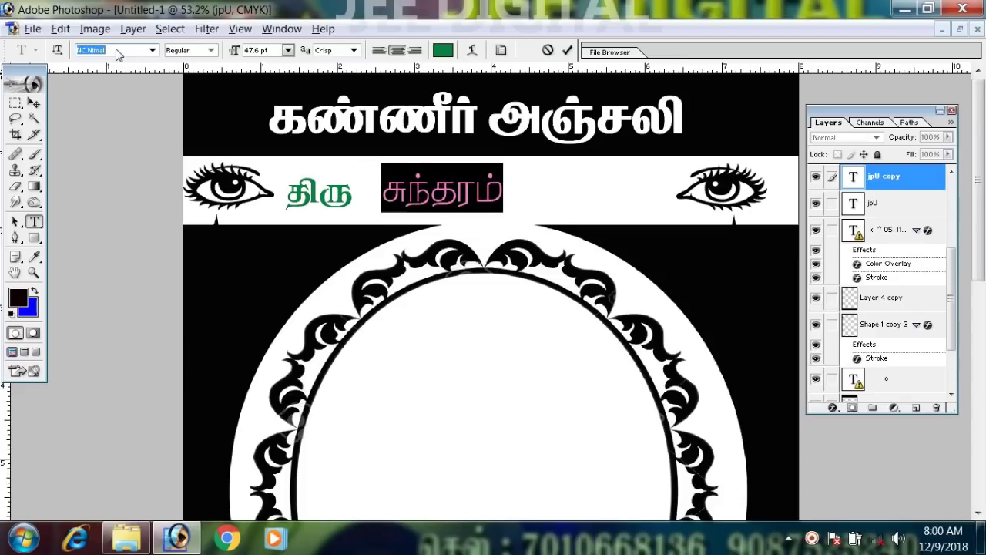
key("Down")
key("Down")
key("Down")
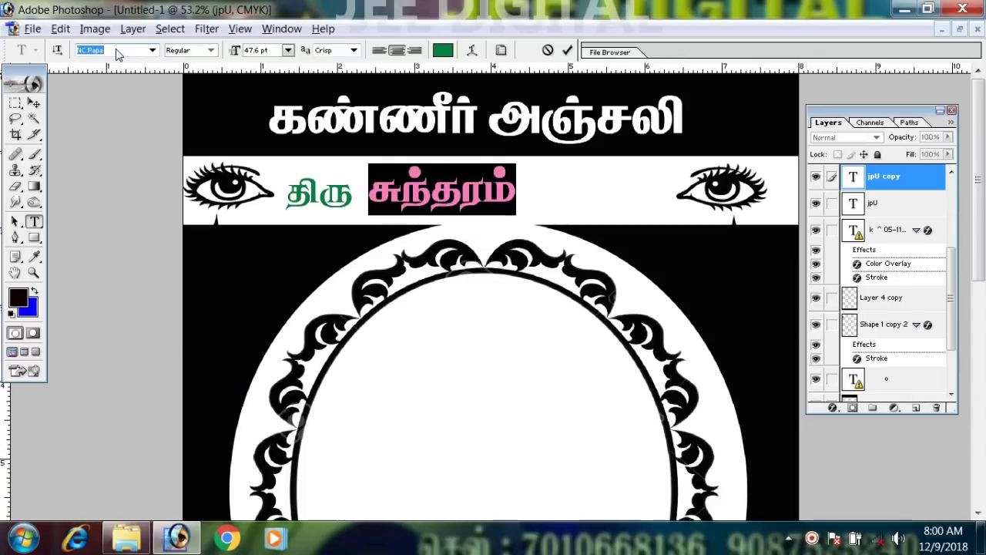
left_click(34, 106)
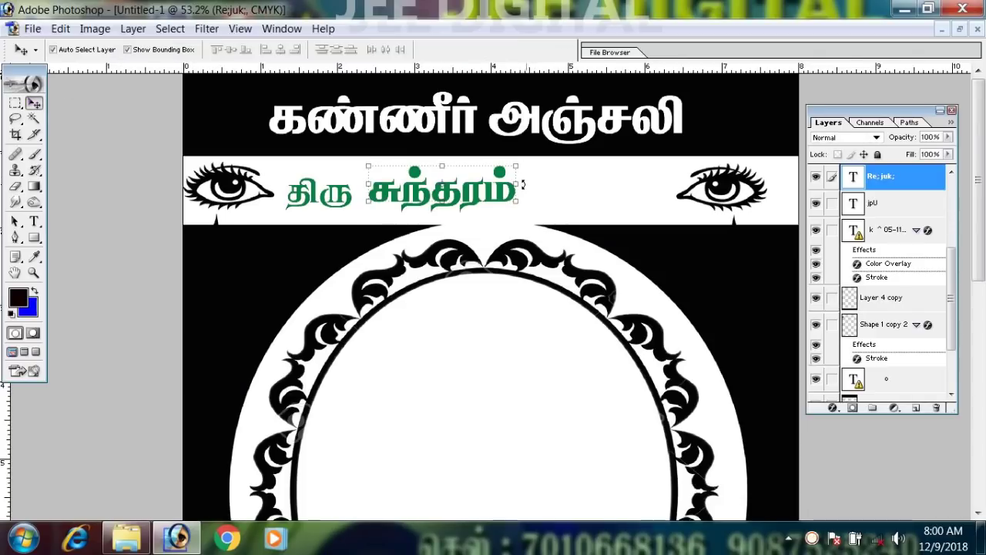
Step: Stretch the name text horizontally so it fills most of the white band between the eyes
left_click_drag(521, 184, 572, 192)
key("Return")
key("shift+Left")
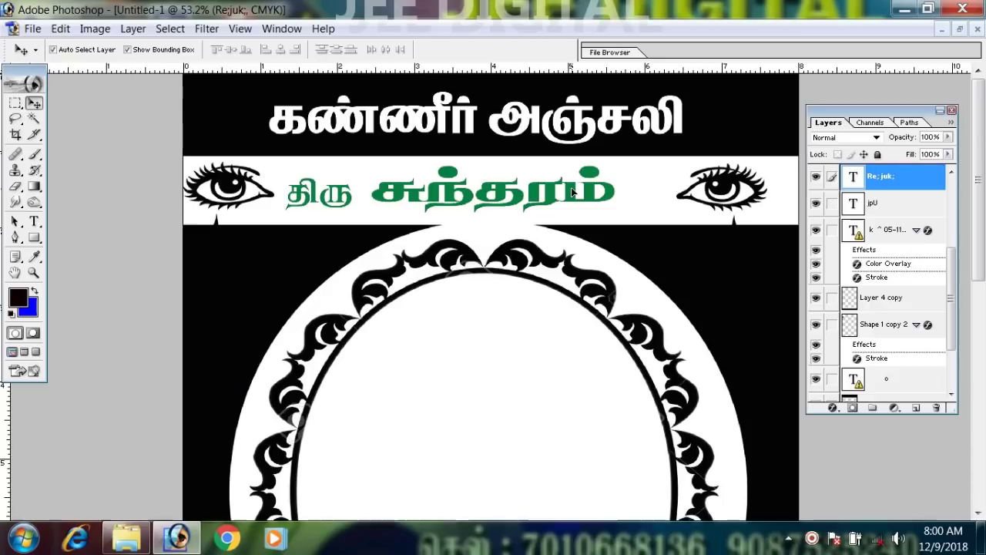
Step: Shrink the "திரு" text slightly beside the name
left_click(343, 196)
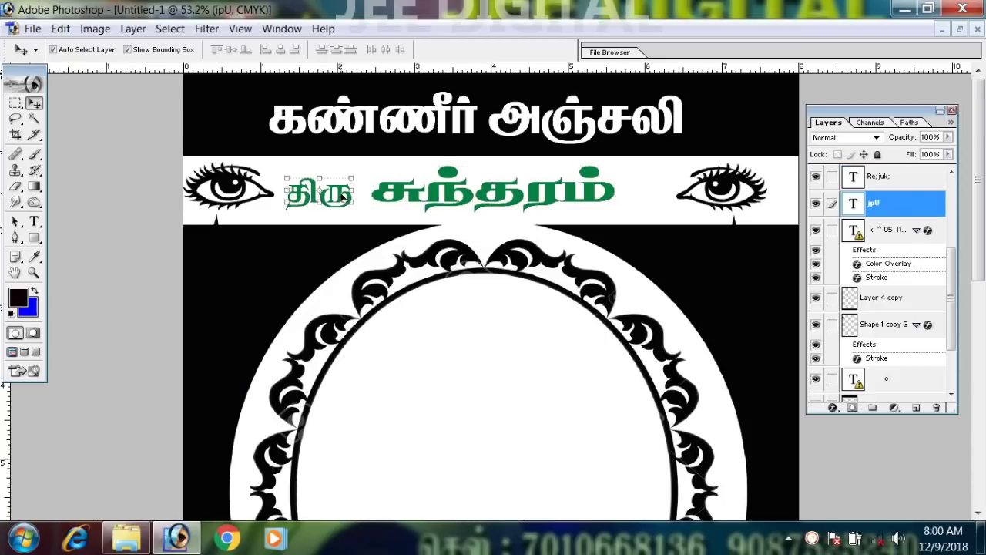
left_click_drag(352, 174, 344, 192)
key("Return")
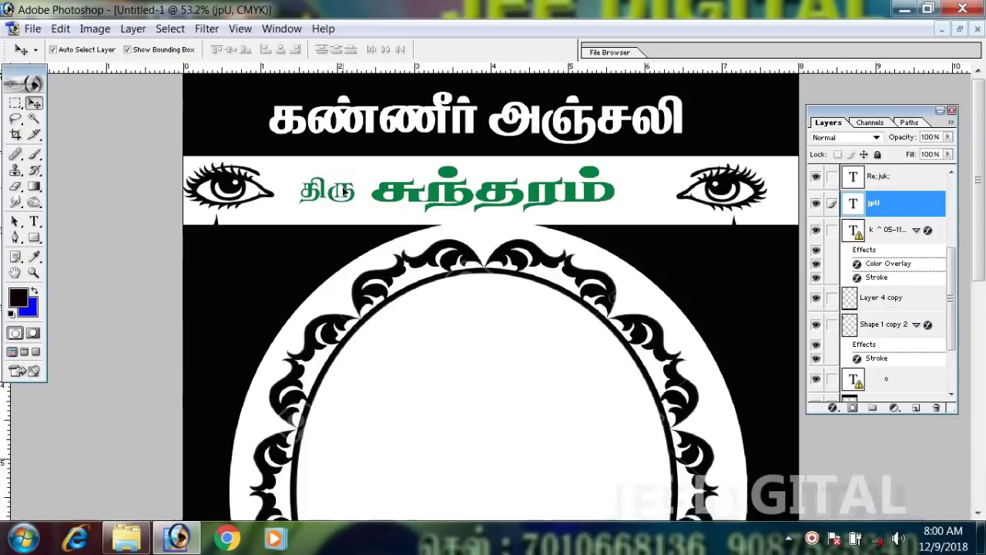
Step: Nudge the name text slightly to the right, away from the "திரு" text
left_click(547, 189)
key("Right")
key("Right")
key("Right")
key("Right")
key("Right")
key("Right")
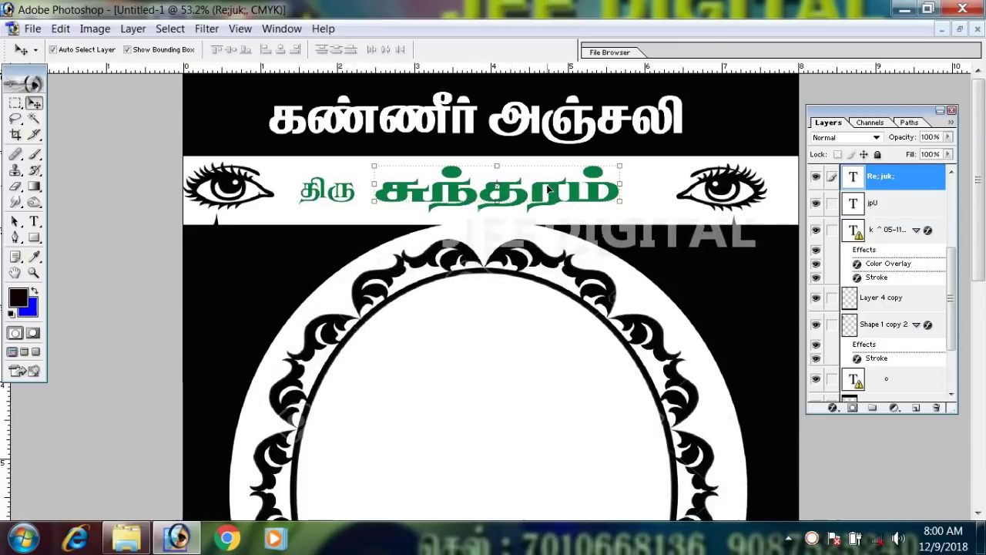
Step: Place a copy of the name text on the black band at the poster's bottom
scroll(516, 192, "down", 6)
scroll(516, 191, "down", 1)
scroll(516, 190, "up", 3)
scroll(515, 190, "down", 3)
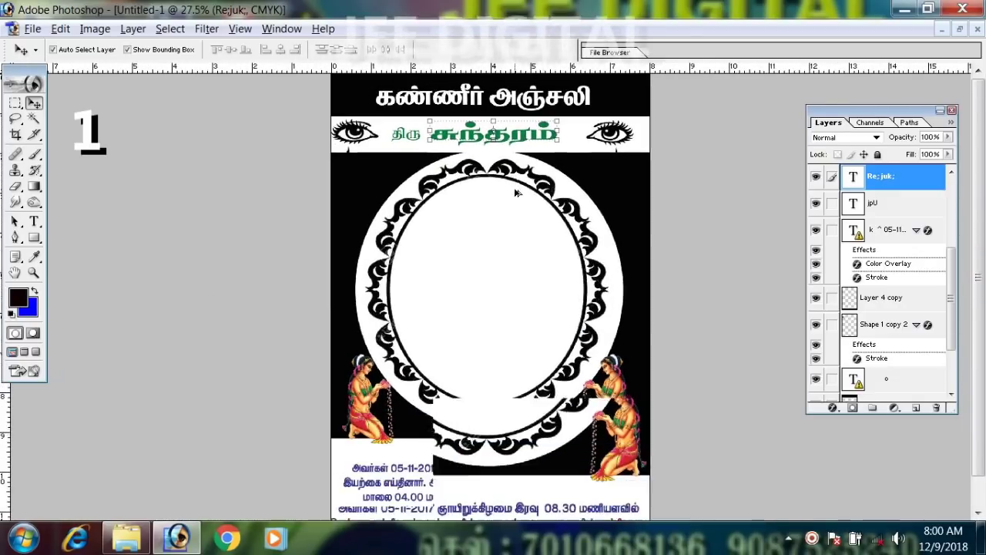
scroll(522, 282, "down", 1)
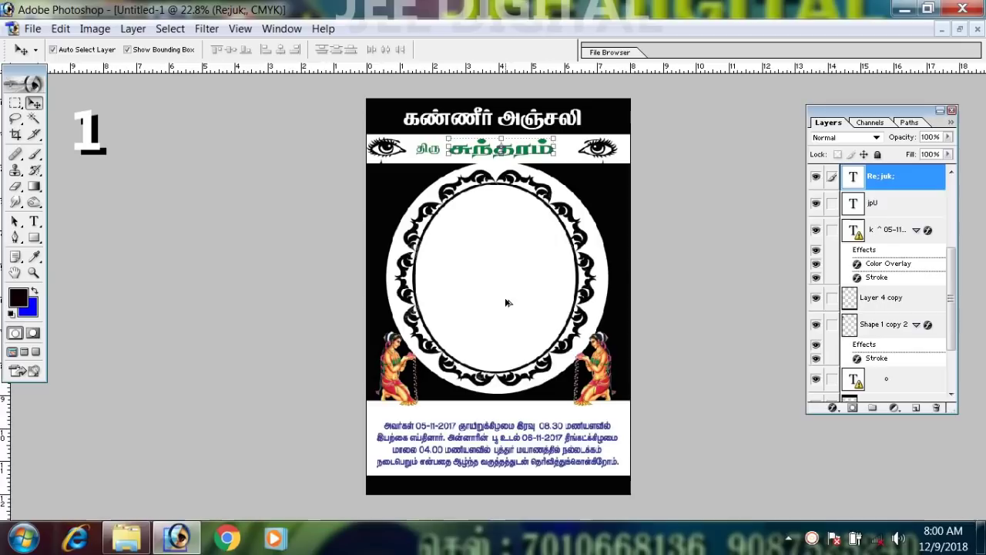
left_click_drag(497, 154, 443, 484)
Step: Replace the copied text in the bottom band with "FLk;gj;jpdu; & ez;gu;fs;" (குடும்பத்தினர் ரூ நண்பர்கள்)
left_click(34, 221)
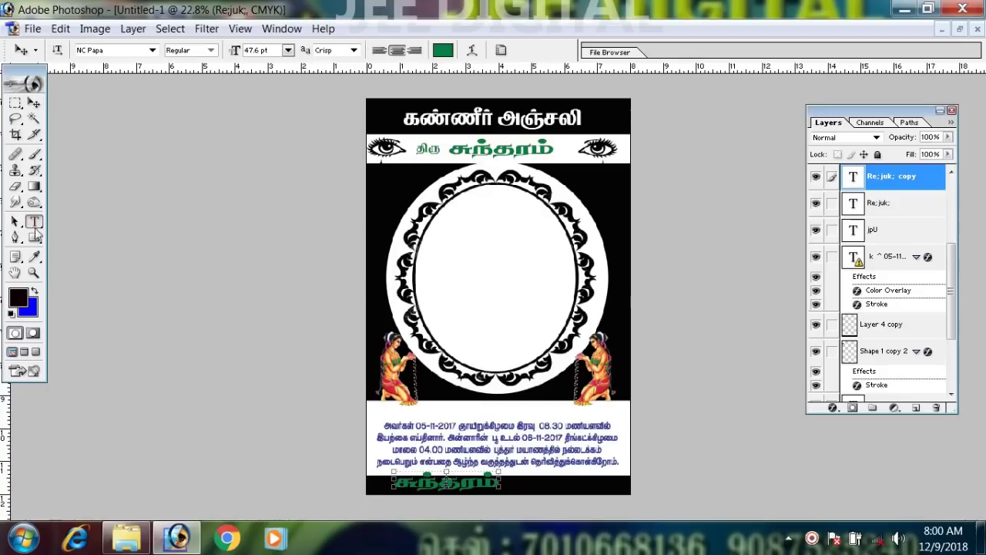
left_click(452, 481)
key("ctrl+a")
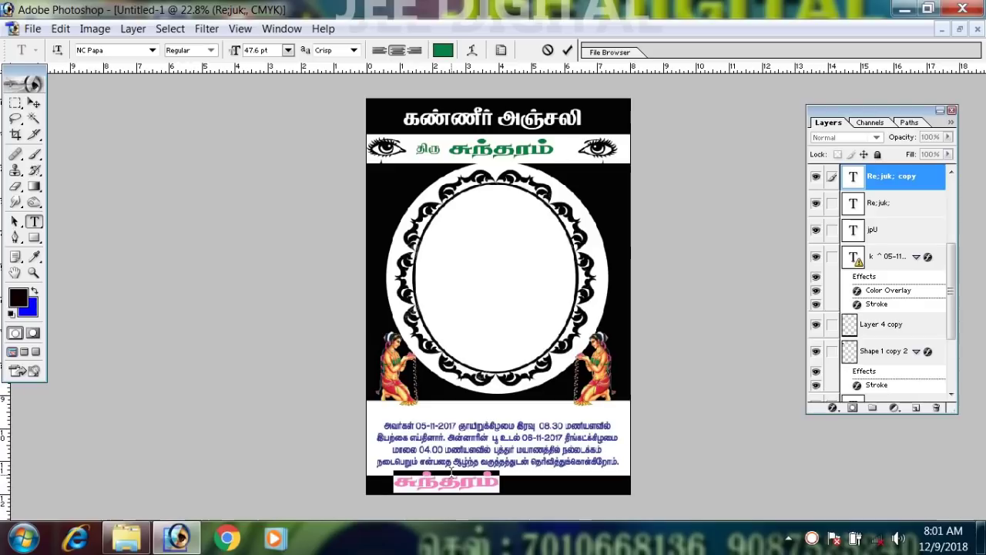
type("R")
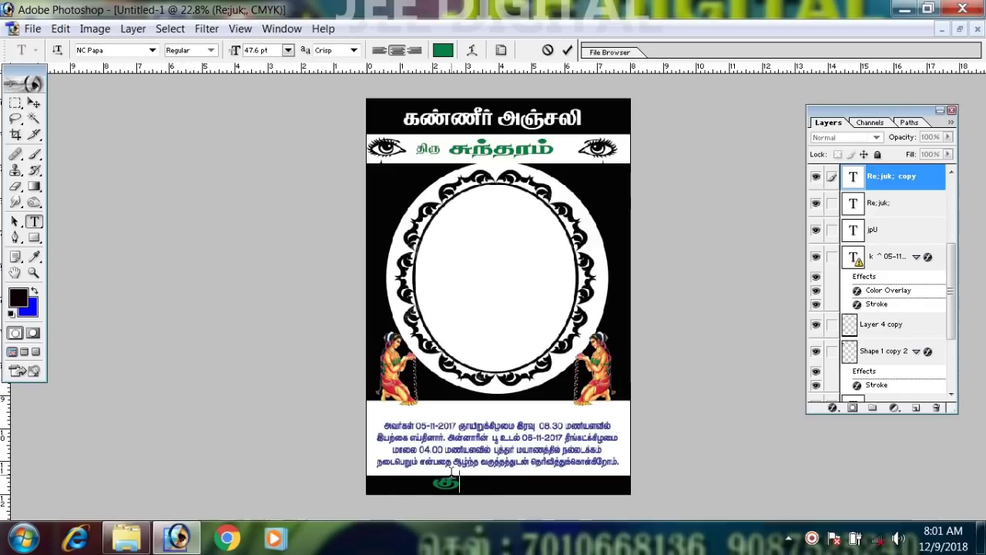
type("Lk;gj;jpd")
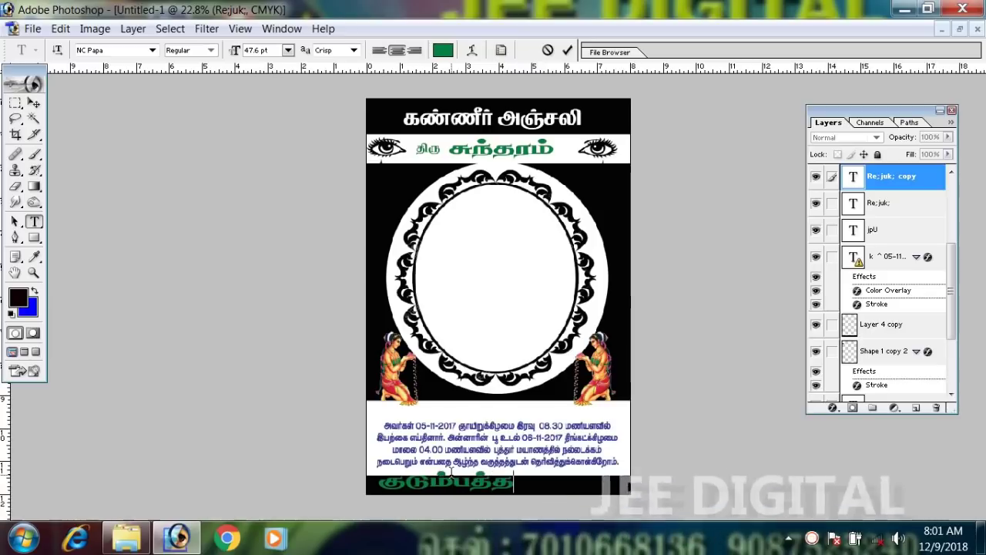
type("u;")
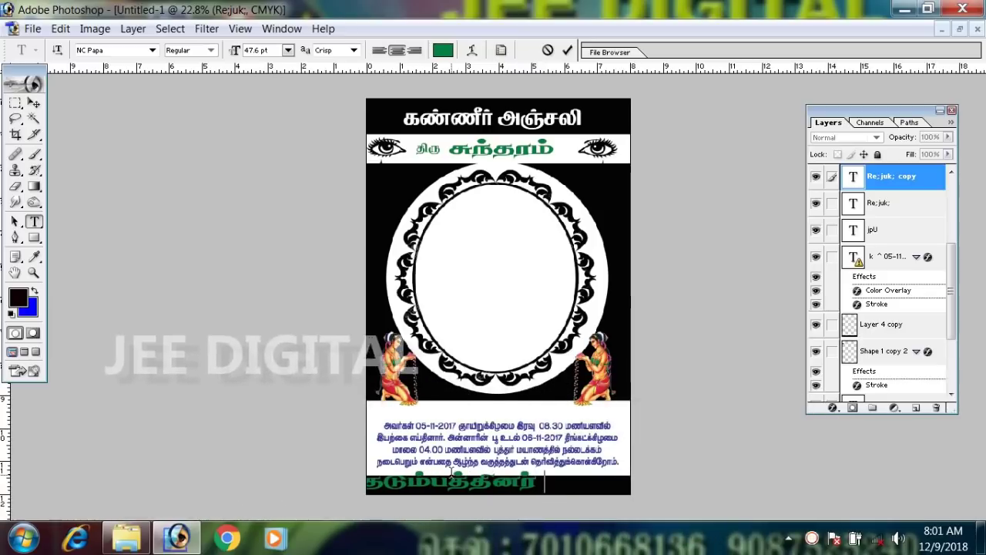
type(" &")
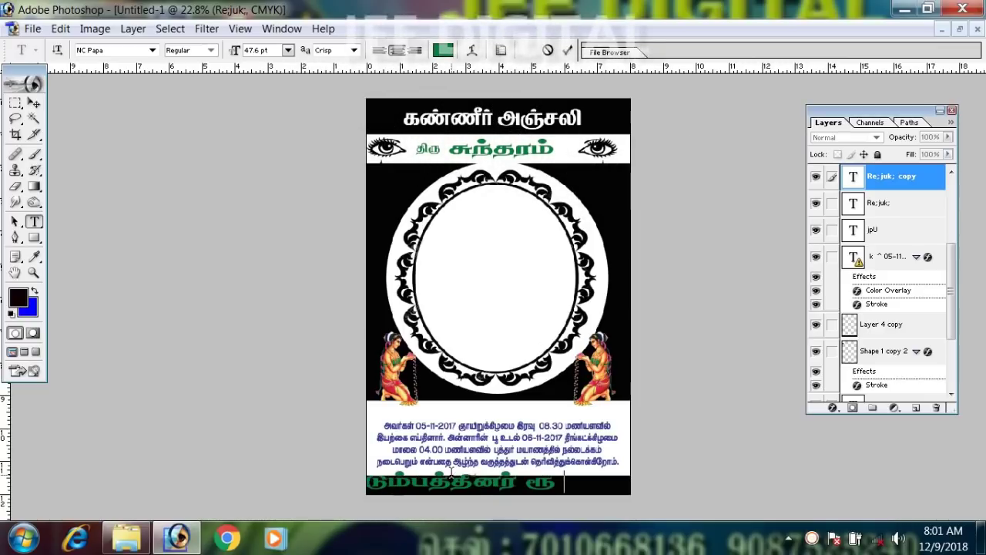
type(" ez")
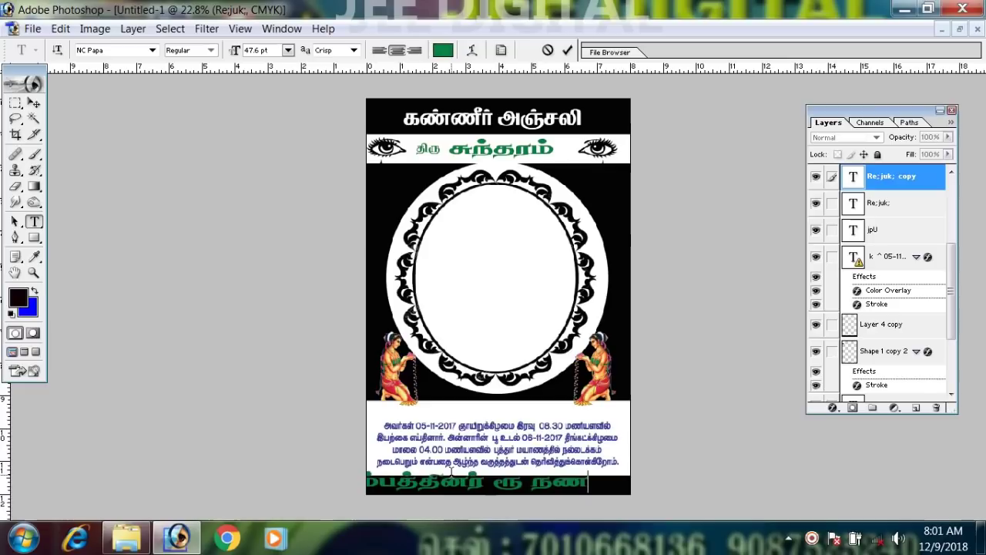
type("gu;")
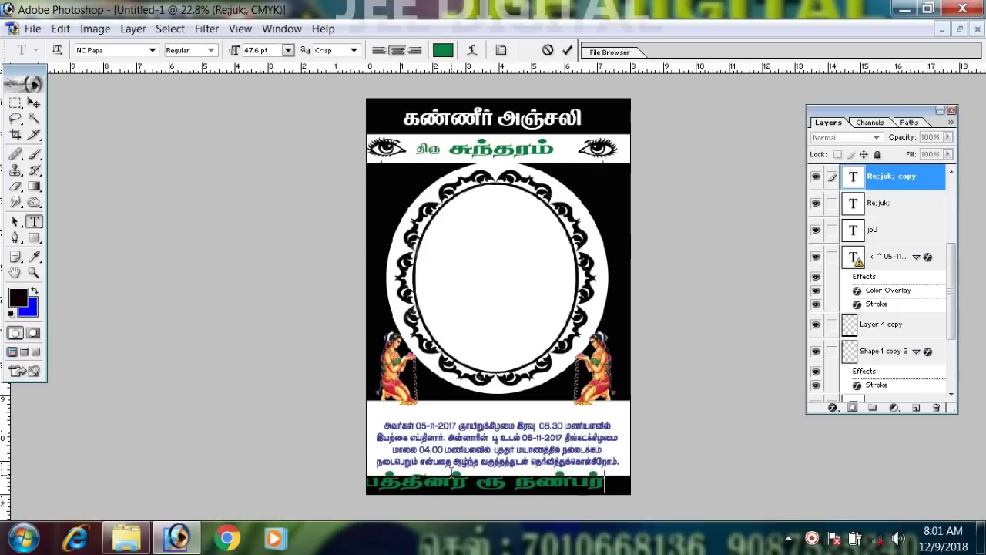
type("fs")
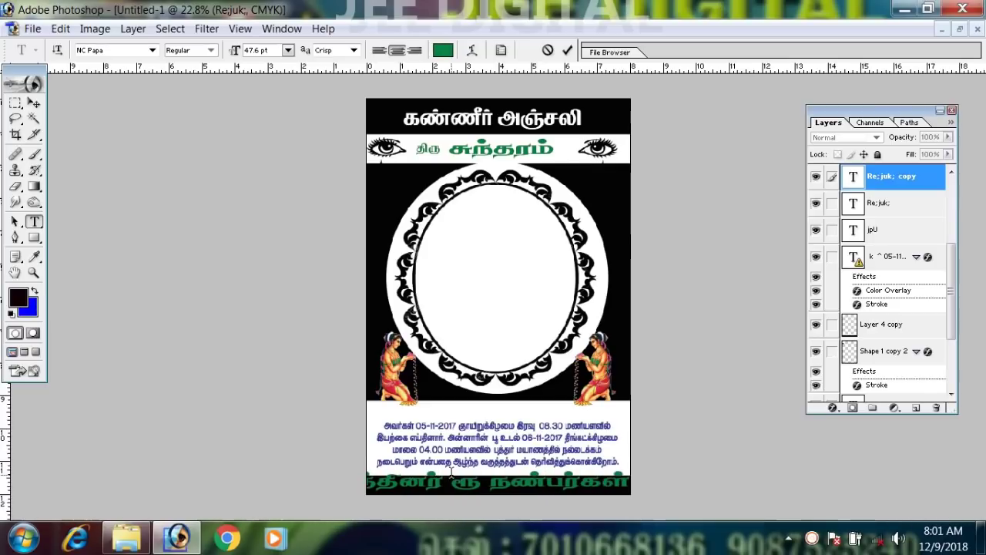
Step: Reduce the bottom band text to 29.6 pt and centre it within the black band
key("ctrl+a")
key("ctrl+shift+comma")
key("ctrl+shift+comma")
key("ctrl+shift+comma")
key("ctrl+shift+comma")
key("ctrl+shift+comma")
key("ctrl+shift+comma")
key("ctrl+shift+comma")
key("ctrl+shift+comma")
key("ctrl+shift+comma")
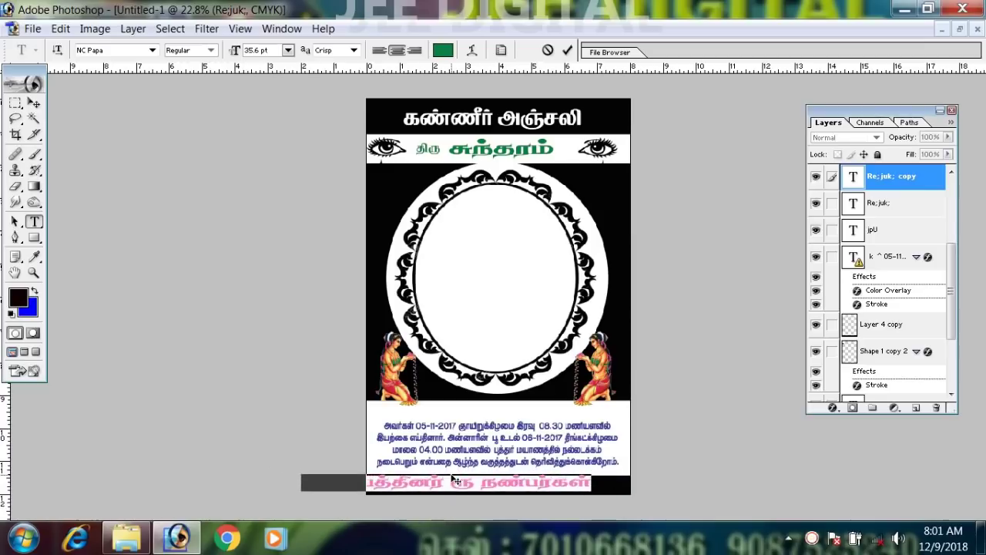
left_click_drag(472, 487, 521, 488)
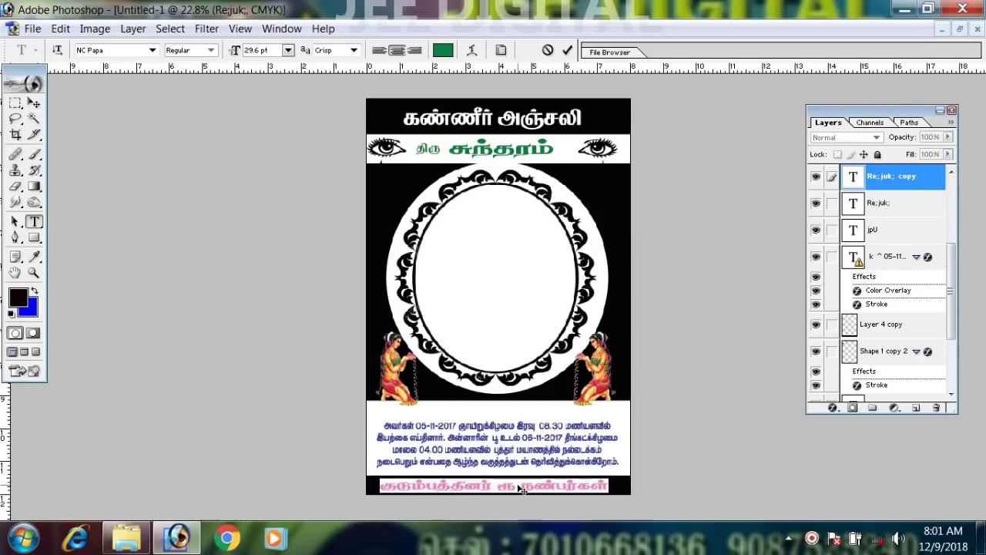
left_click(34, 104)
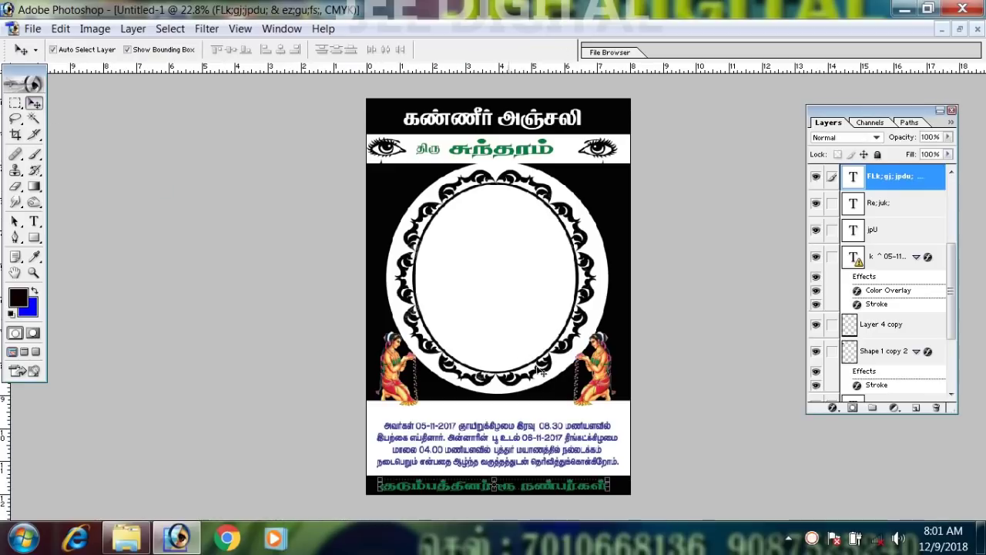
Step: Display the colour swatches and fill the bottom band text with yellow
key("alt+w")
key("s")
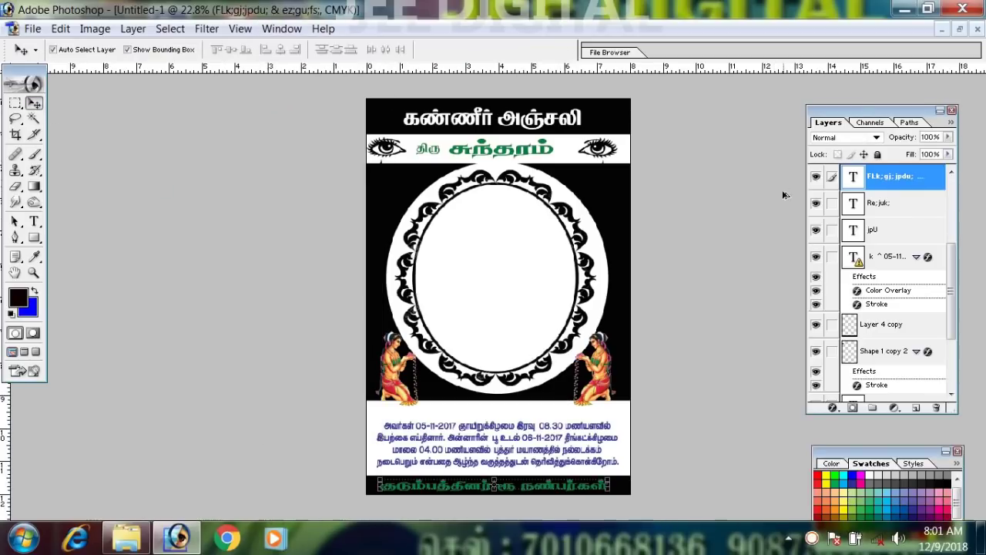
left_click(826, 475)
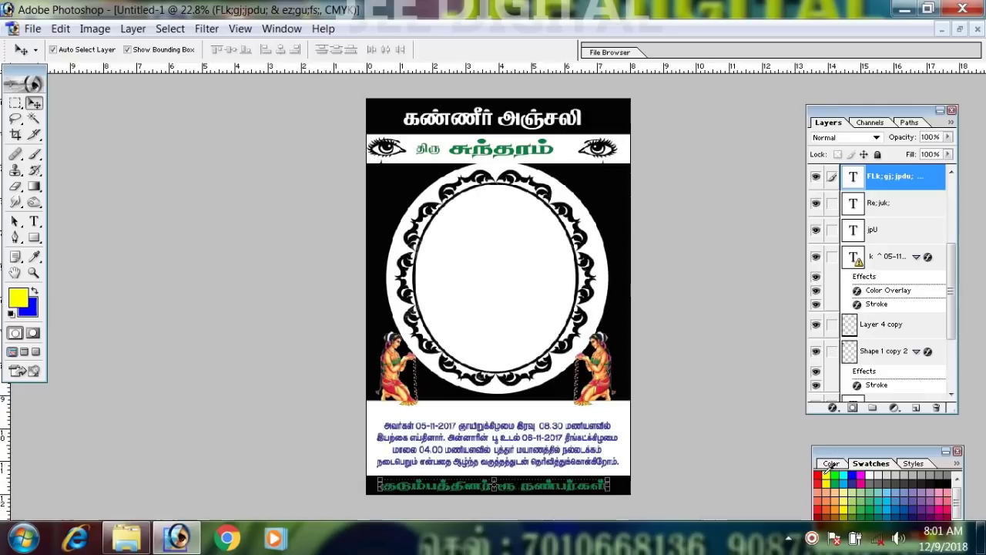
key("alt+BackSpace")
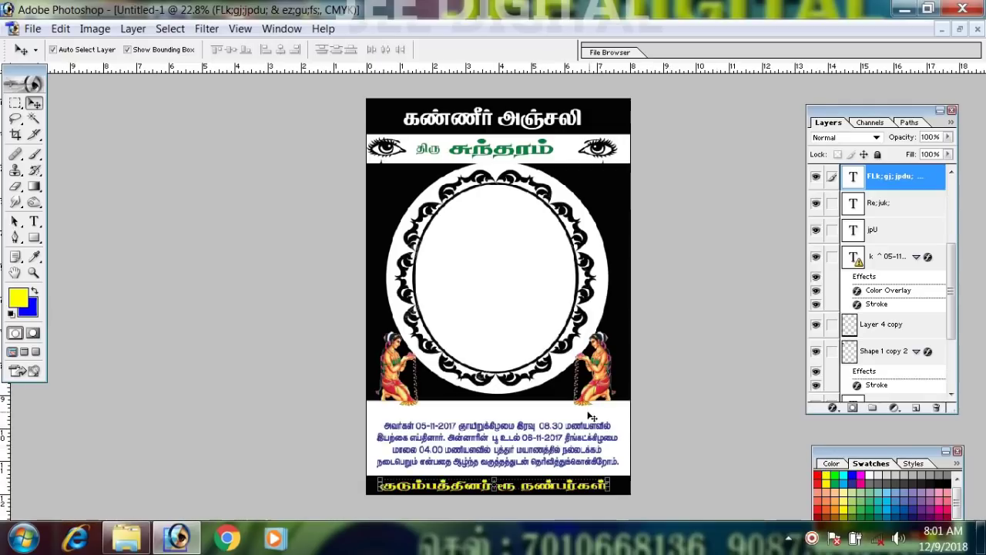
scroll(548, 456, "up", 5)
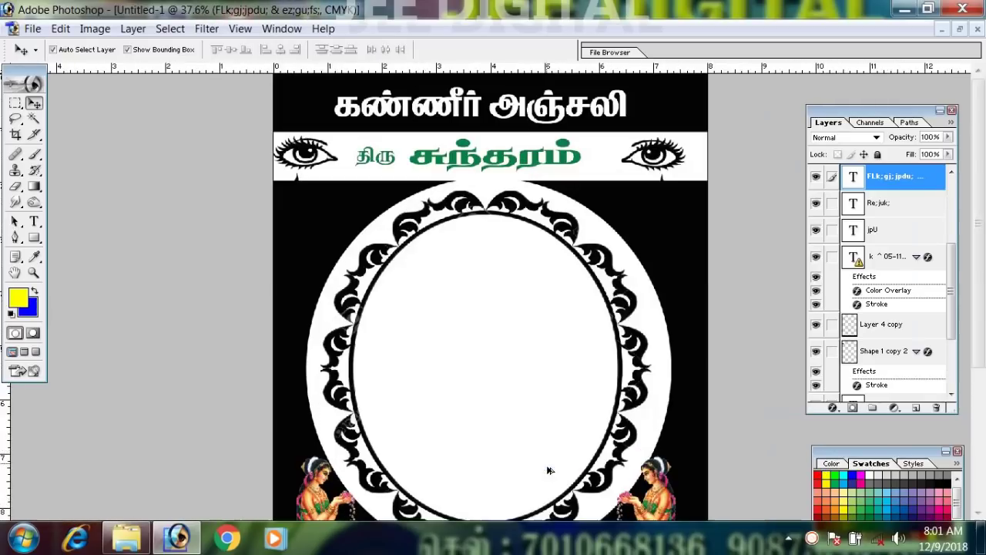
Step: Change the symbol between the two words of the bottom band text to Arial, making it an ampersand
left_click_drag(553, 496, 575, 350)
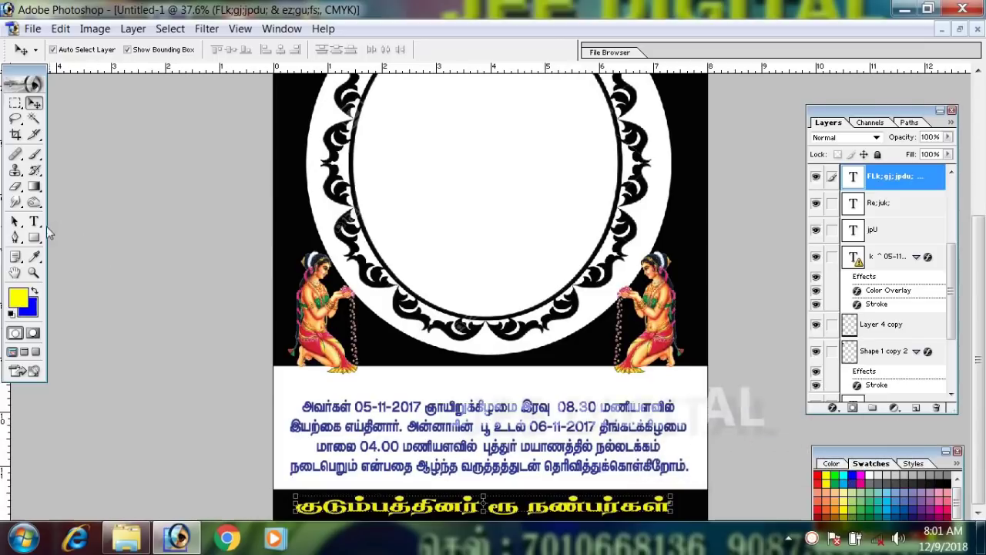
key("t")
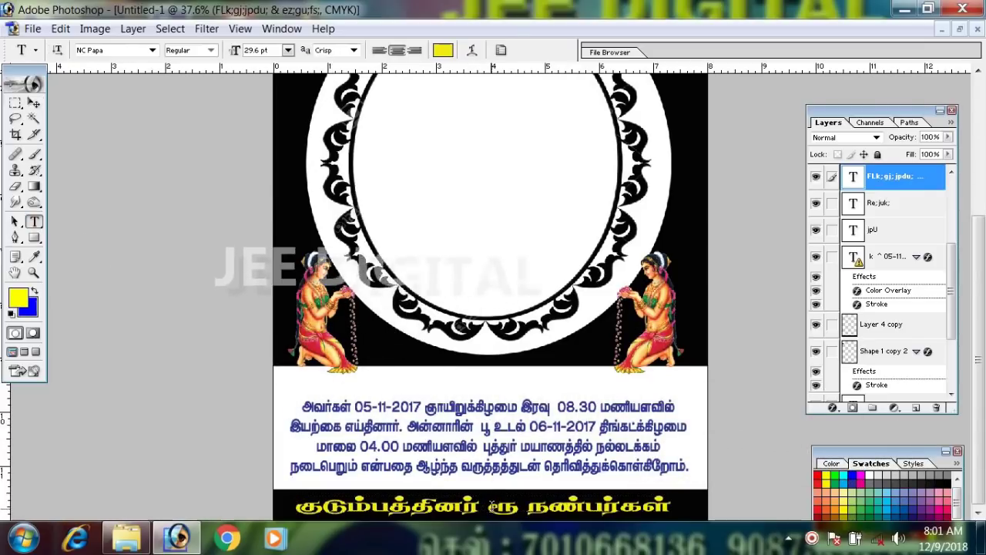
double_click(502, 506)
left_click(116, 51)
type("arial")
key("Return")
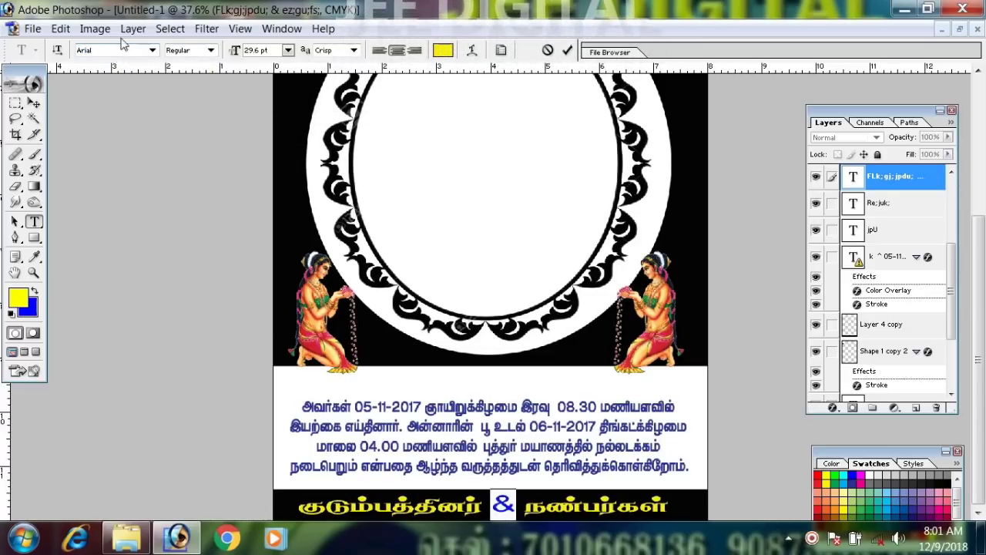
Step: Reduce the ampersand in the bottom band text to 23.6 pt and make it bold
key("ctrl+shift+comma")
key("ctrl+shift+comma")
key("ctrl+shift+comma")
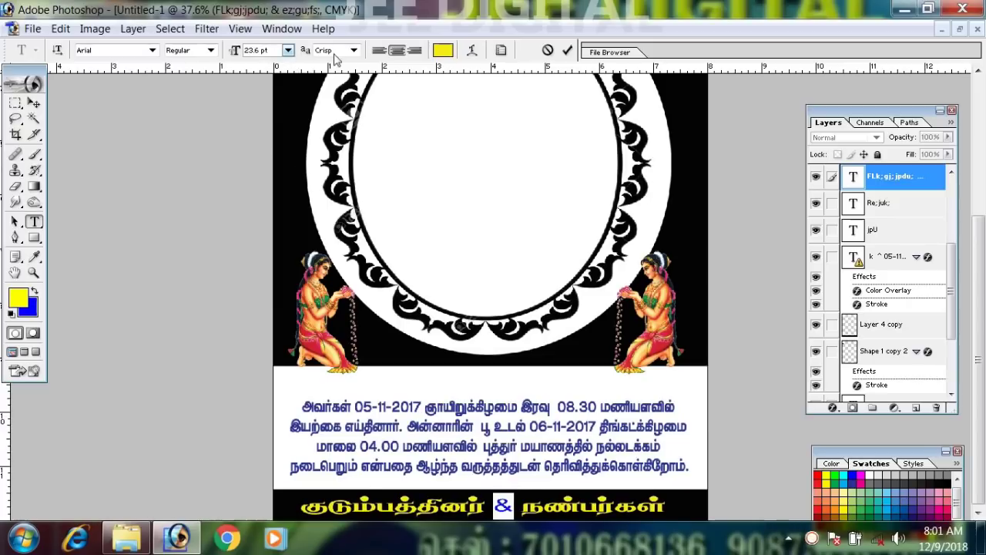
left_click(211, 51)
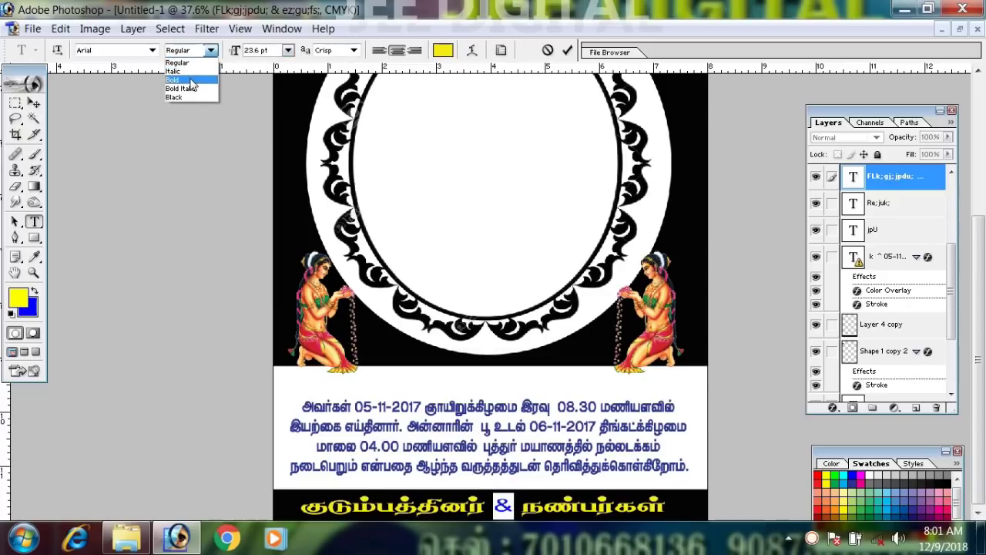
left_click(193, 81)
left_click(34, 103)
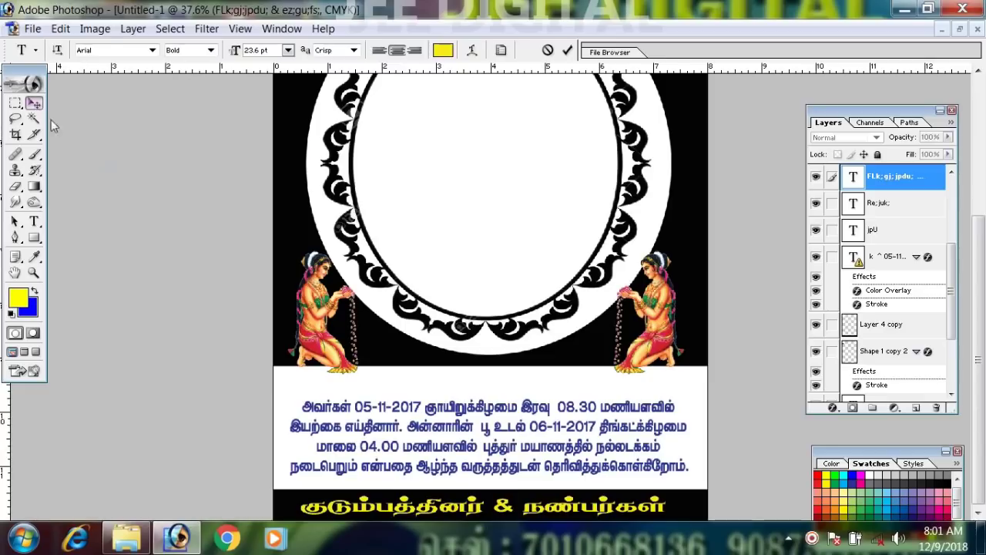
Step: Add a new layer and select a rectangle just inside the poster's edges, from the title band down to the announcement area
scroll(585, 462, "down", 7)
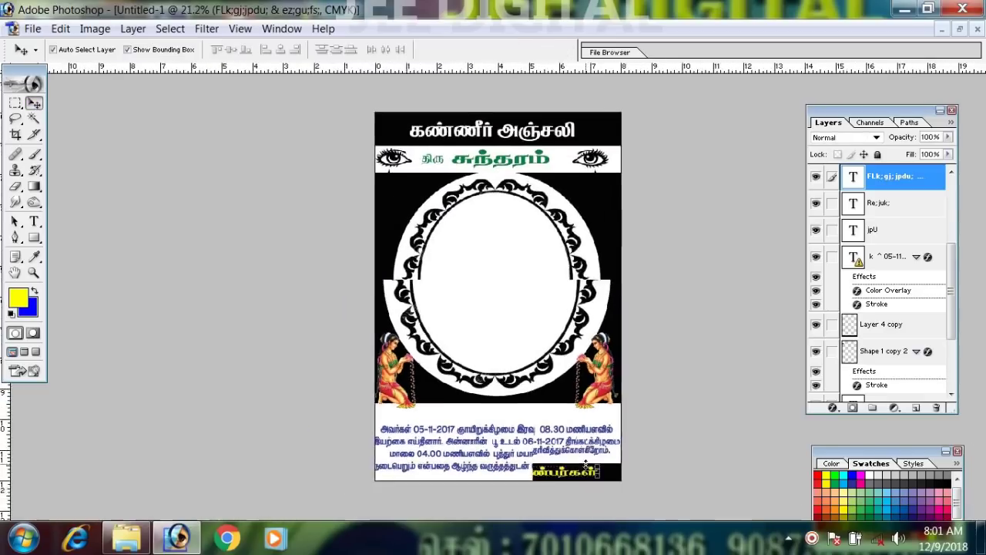
scroll(583, 460, "up", 1)
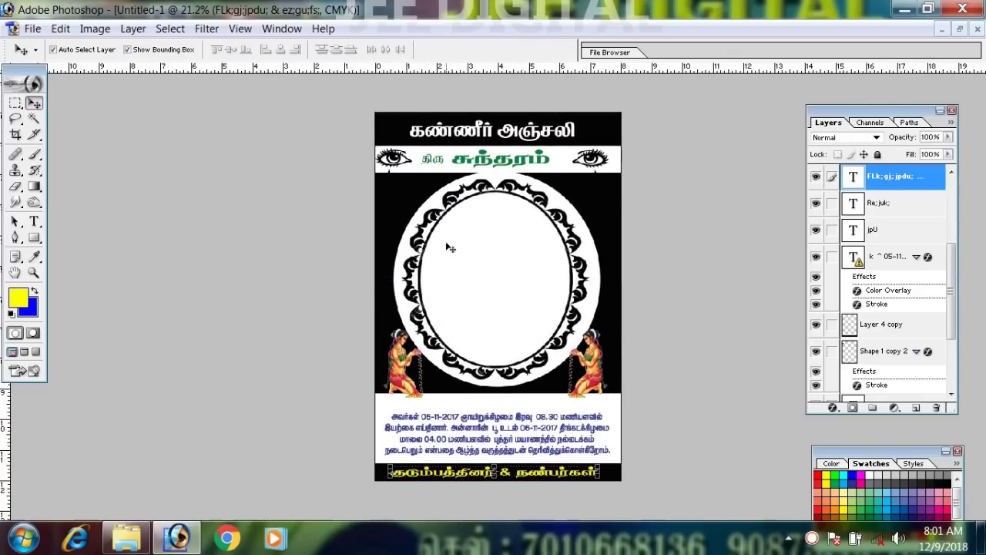
key("ctrl+shift+n")
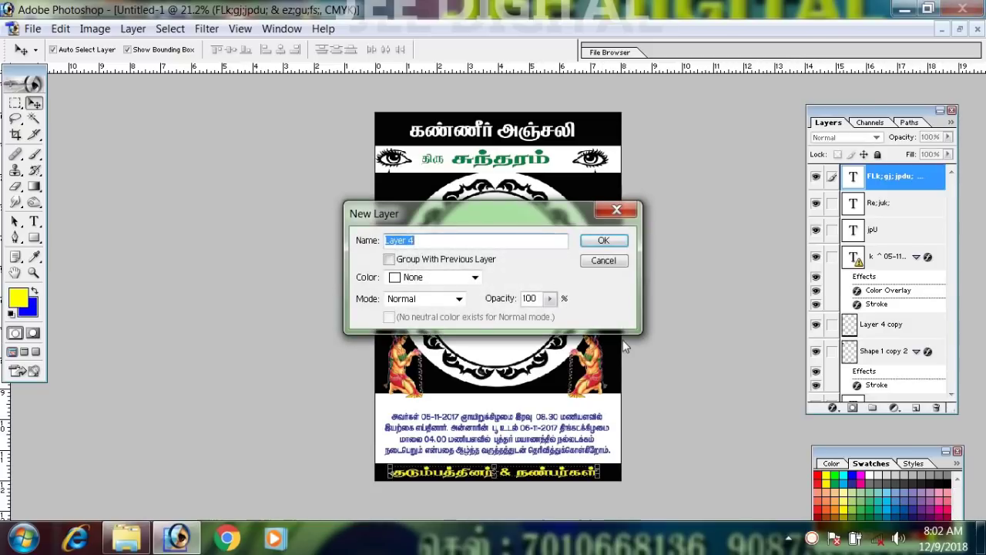
key("Return")
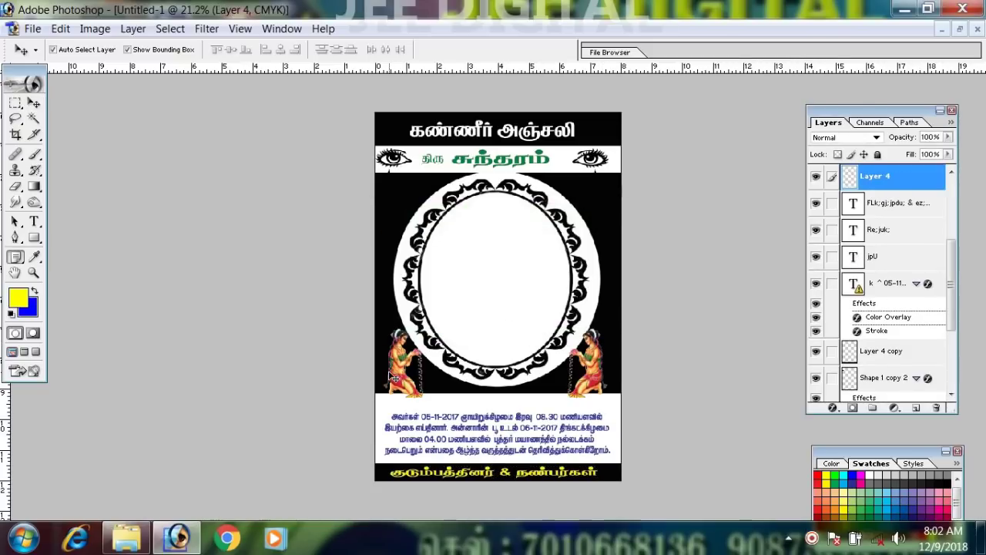
key("m")
mouse_move(380, 393)
left_mouse_down()
mouse_move(636, 127)
mouse_move(614, 119)
left_mouse_up()
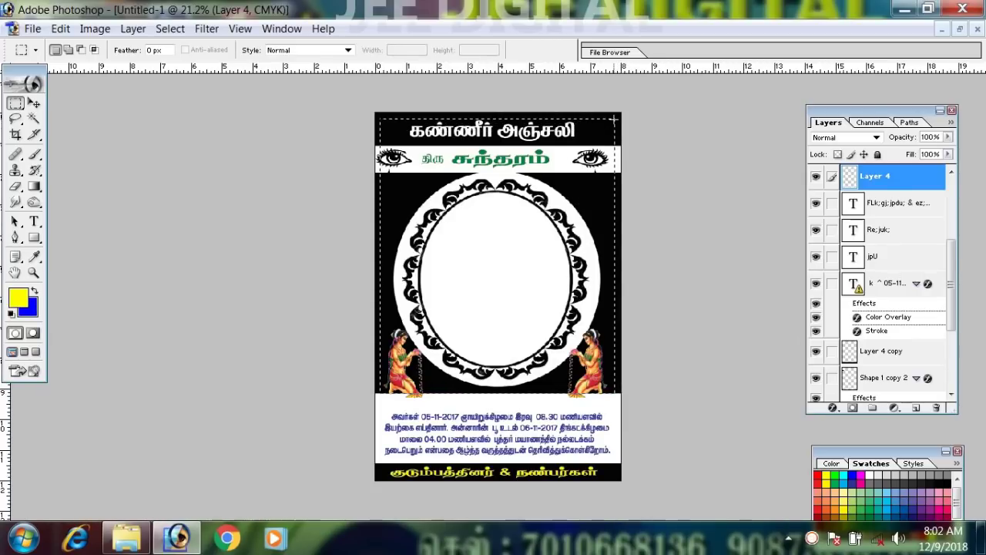
Step: Stroke the rectangular selection with a 13 px yellow outside line and deselect it
right_click(600, 207)
left_click(644, 431)
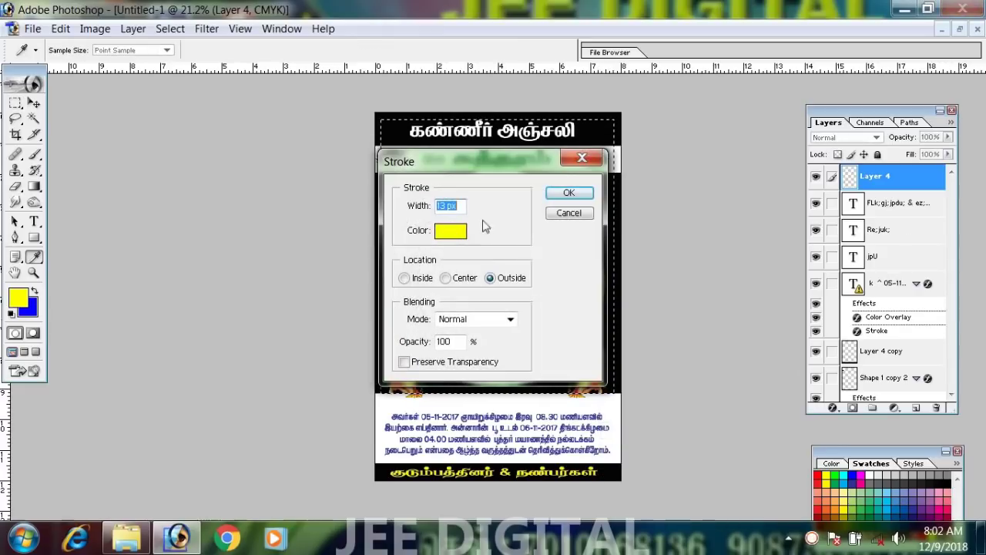
left_click(567, 193)
key("ctrl+d")
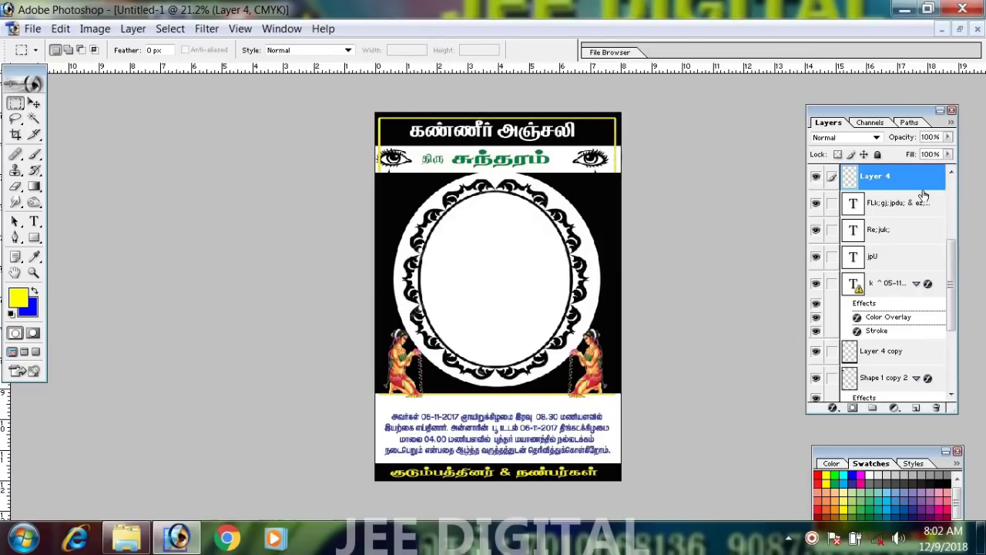
Step: Bring the yellow border layer above the frame artwork and stretch it to 130.7% height, down to the poster's bottom edge
mouse_move(906, 185)
left_mouse_down()
mouse_move(902, 138)
mouse_move(902, 173)
left_mouse_up()
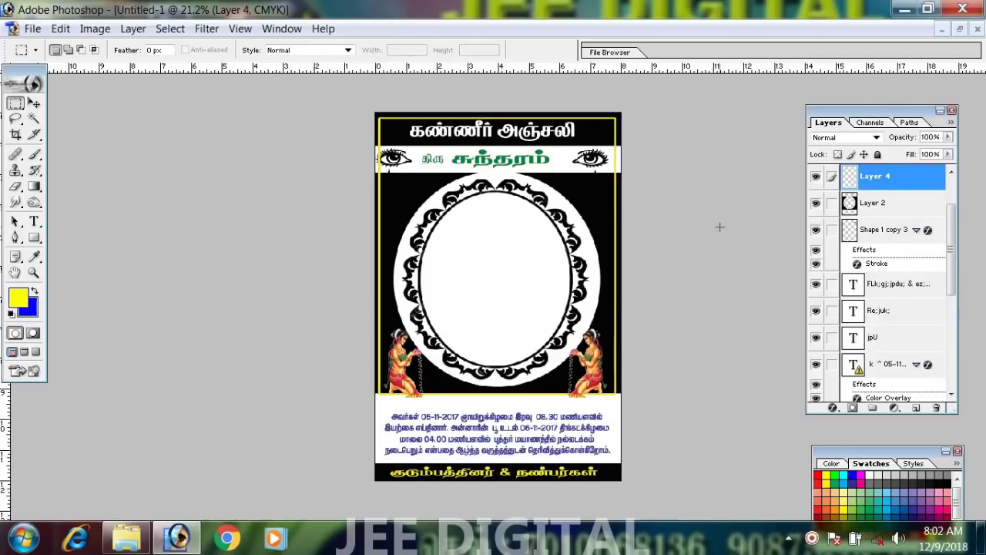
key("v")
left_click_drag(509, 396, 509, 478)
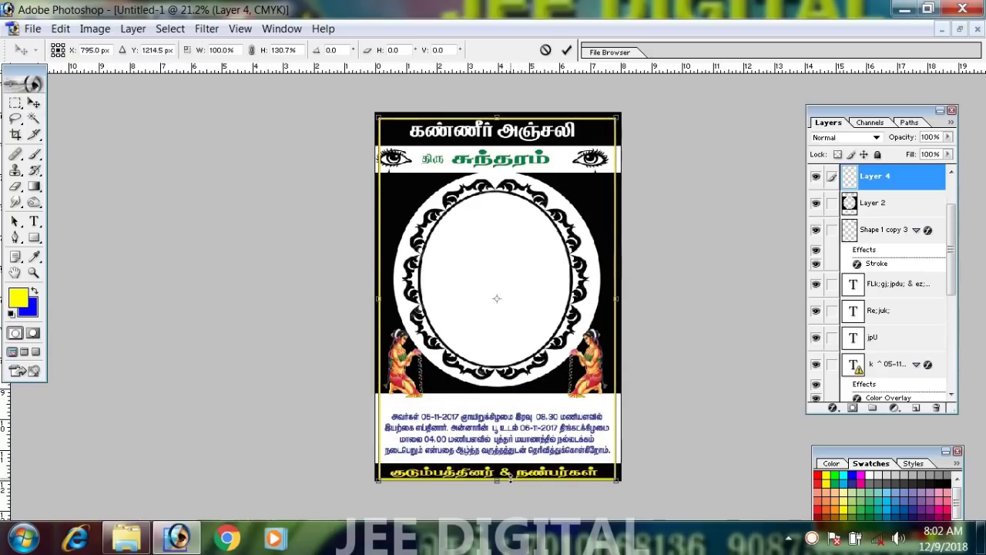
key("Return")
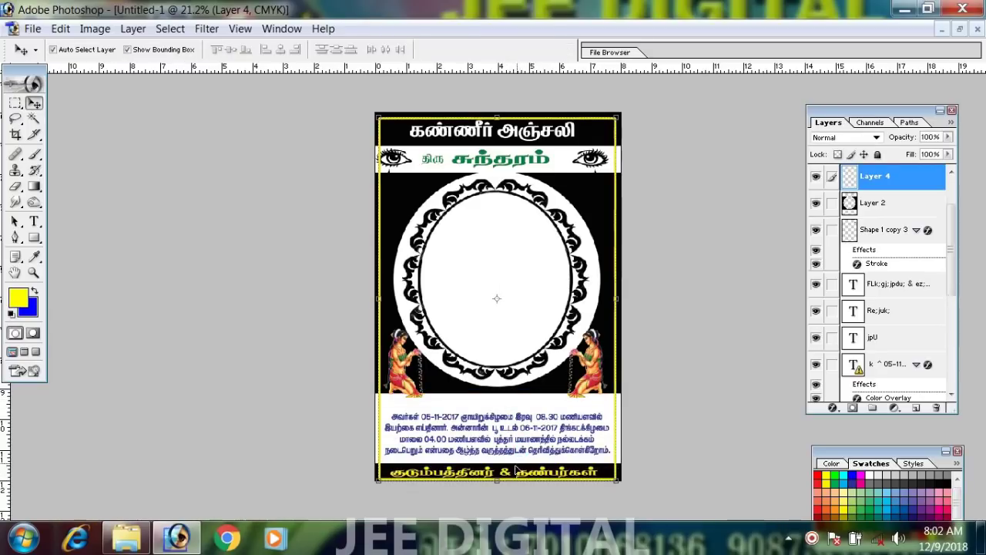
Step: Nudge the bottom black band and its family-and-friends text slightly upward inside the yellow border
right_click(514, 472)
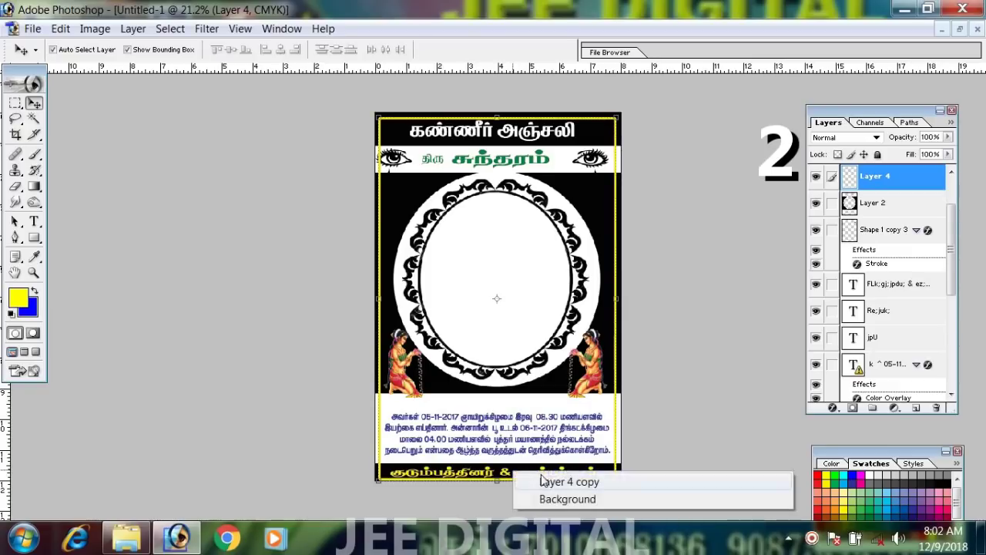
left_click(542, 482)
key("shift+Up")
key("shift+Up")
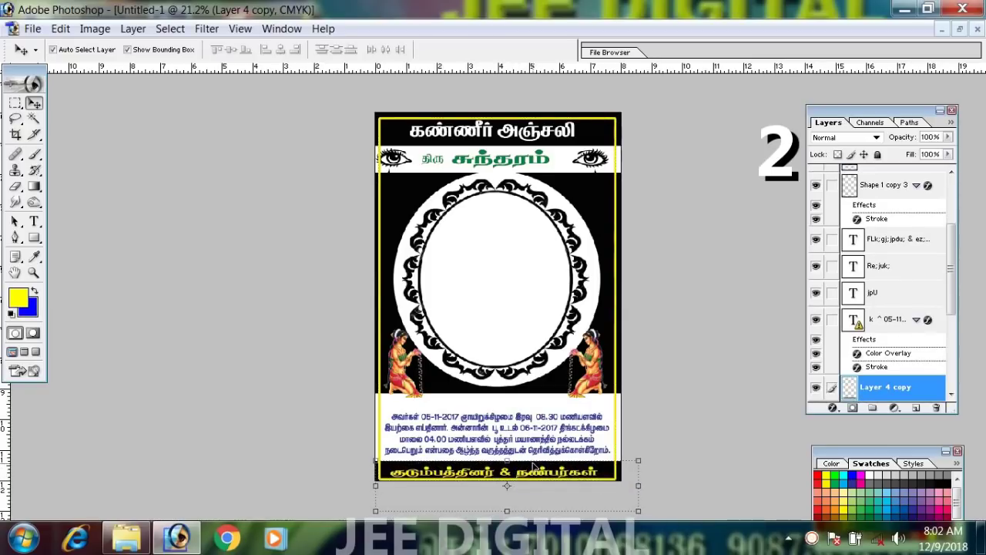
left_click(538, 473)
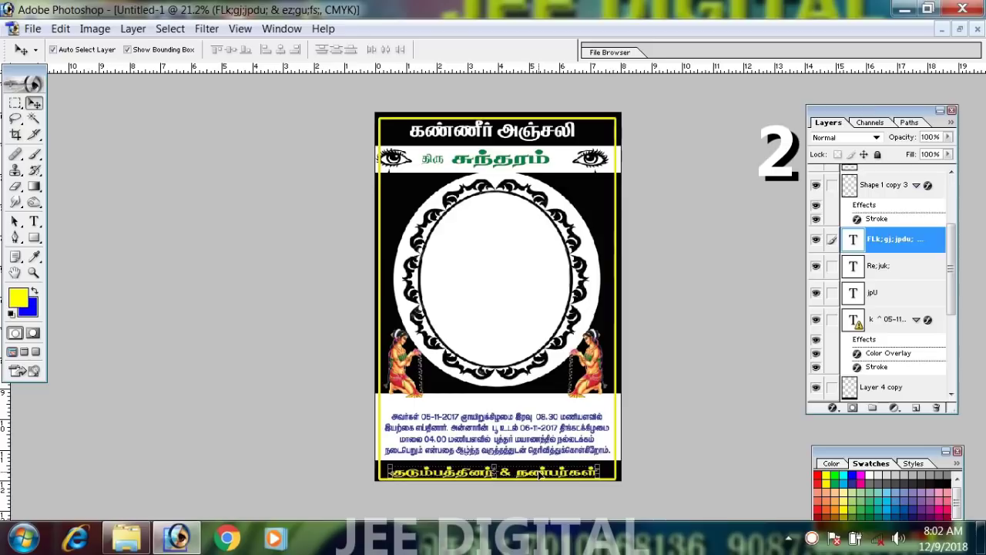
key("Up")
key("Up")
key("Up")
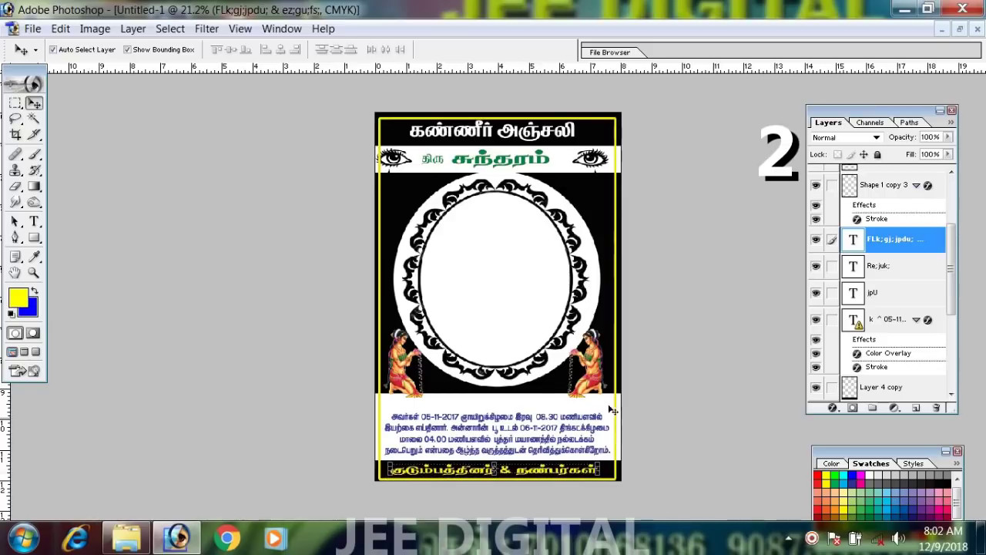
Step: Add a new layer and fill a rectangle covering the announcement text with red
scroll(619, 398, "up", 4)
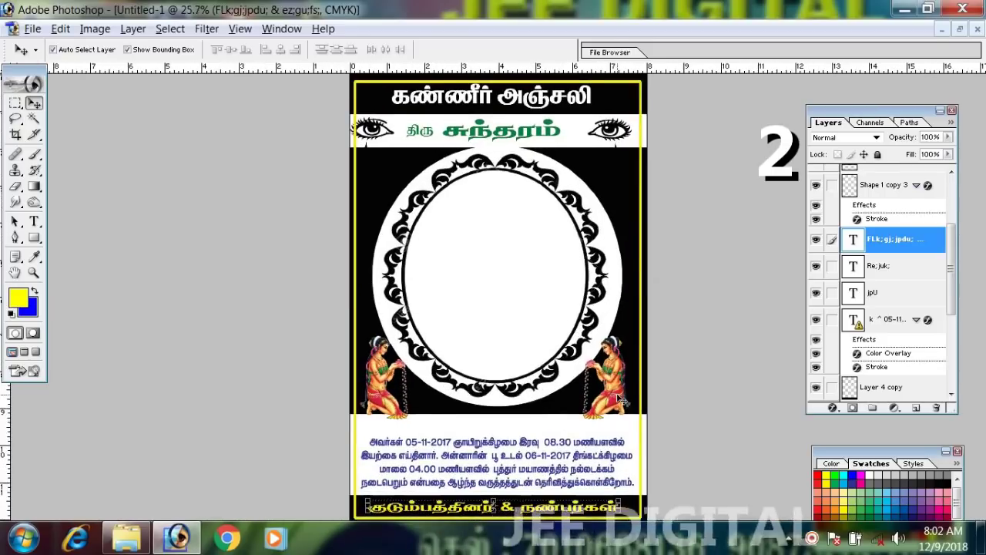
scroll(618, 397, "down", 3)
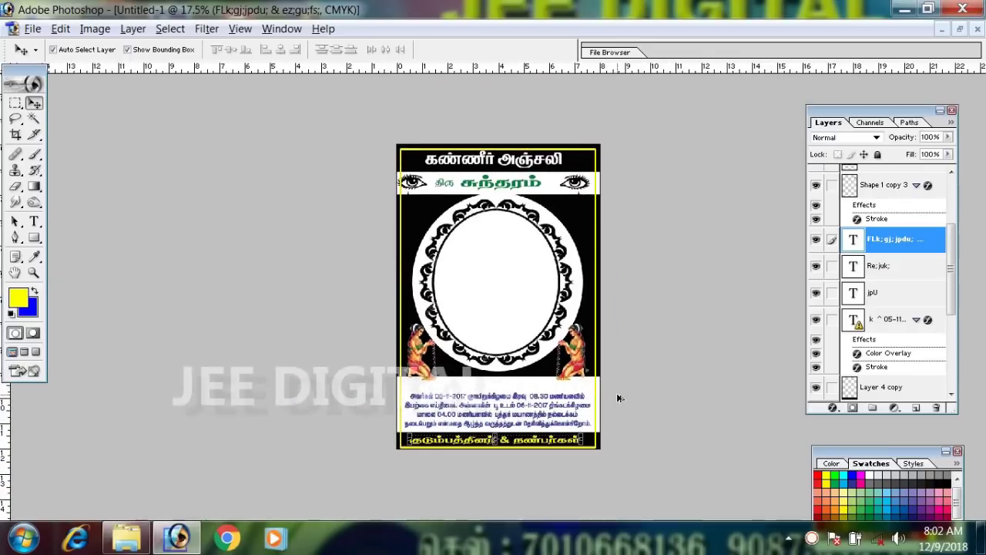
scroll(619, 396, "up", 2)
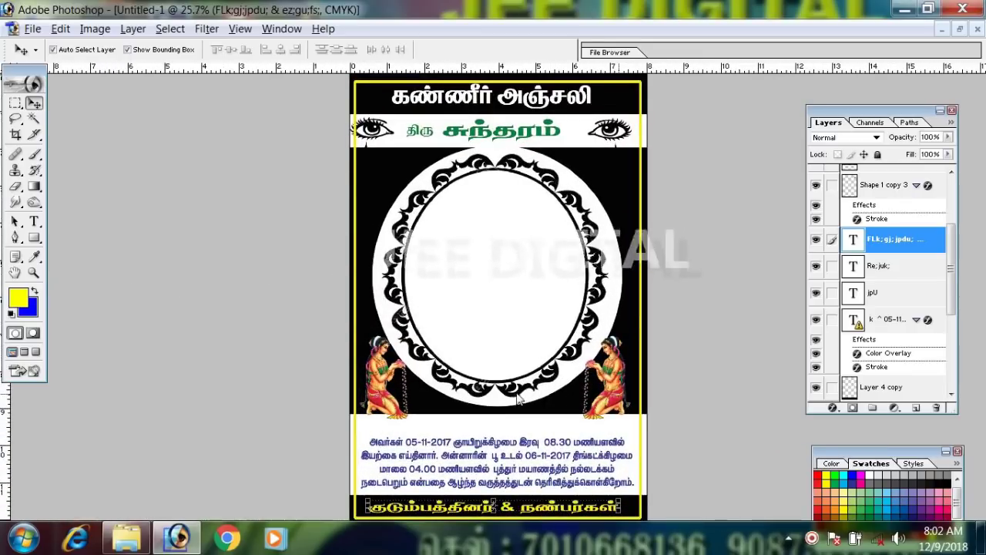
key("ctrl+shift+n")
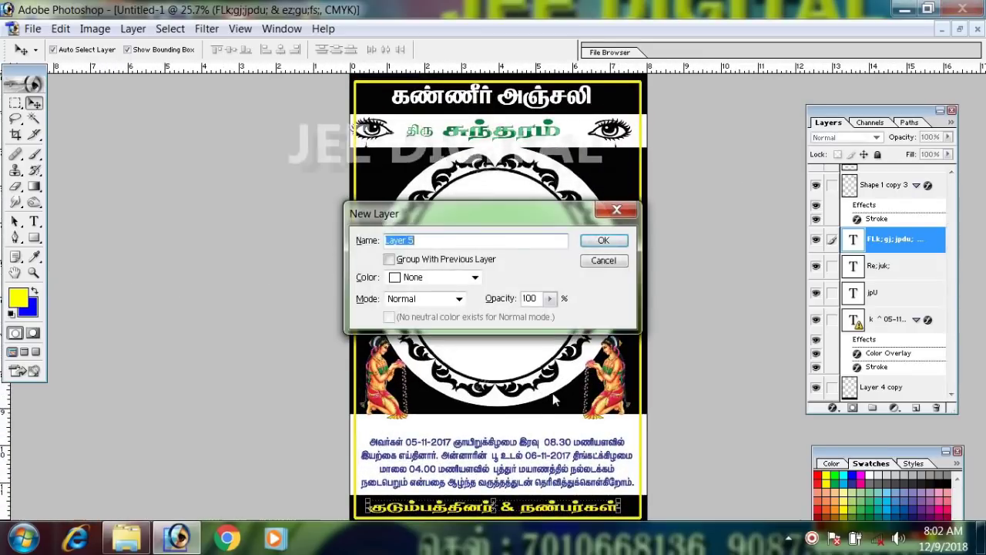
key("Return")
key("m")
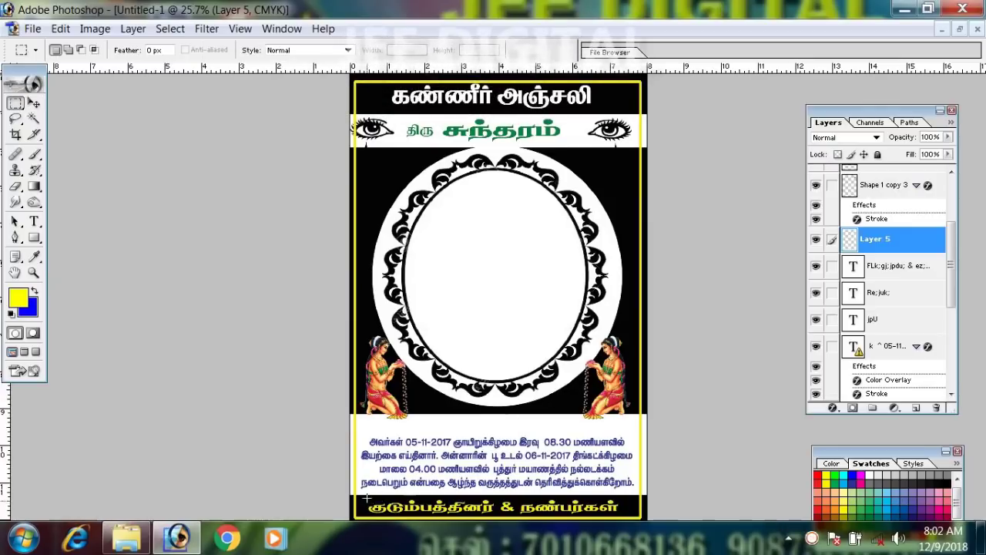
left_click_drag(395, 488, 631, 428)
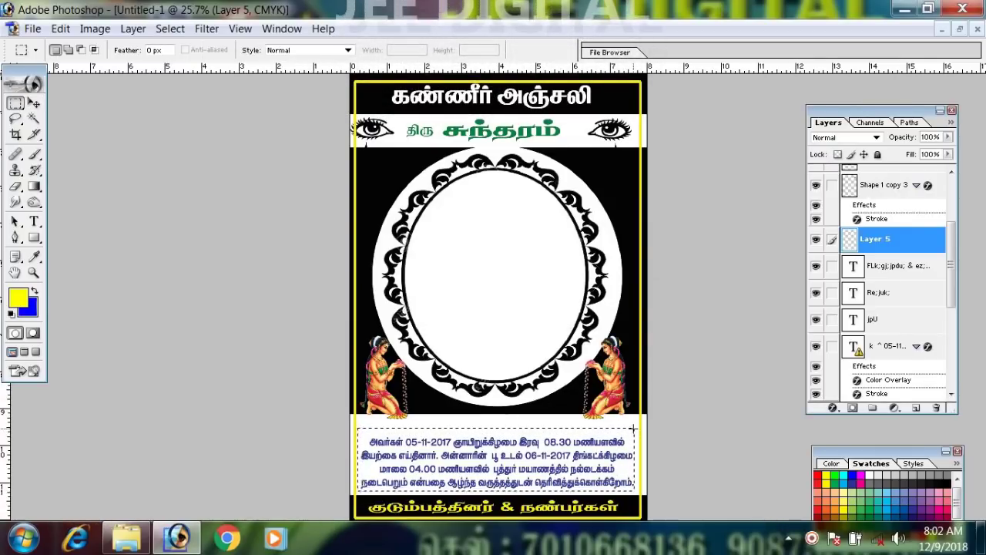
left_click(819, 476)
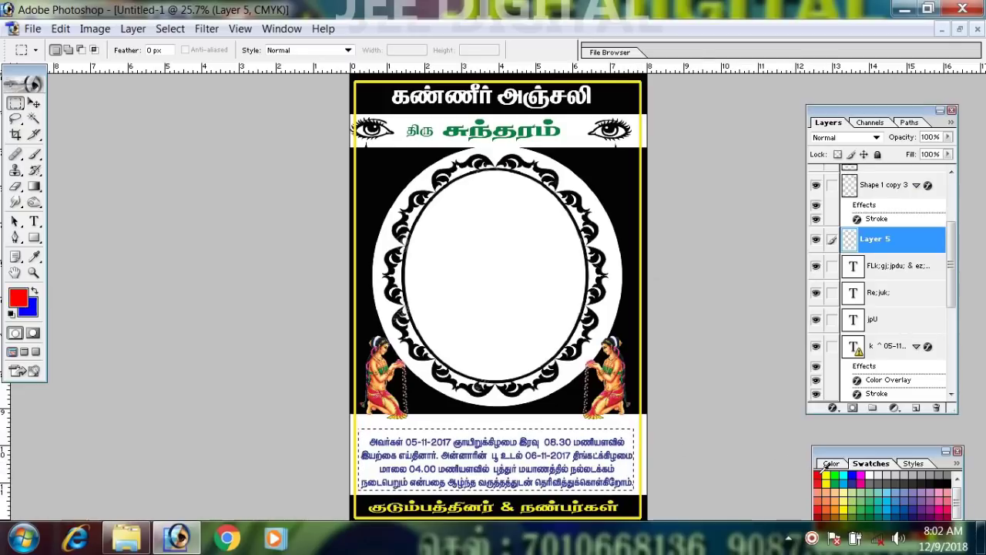
key("alt+BackSpace")
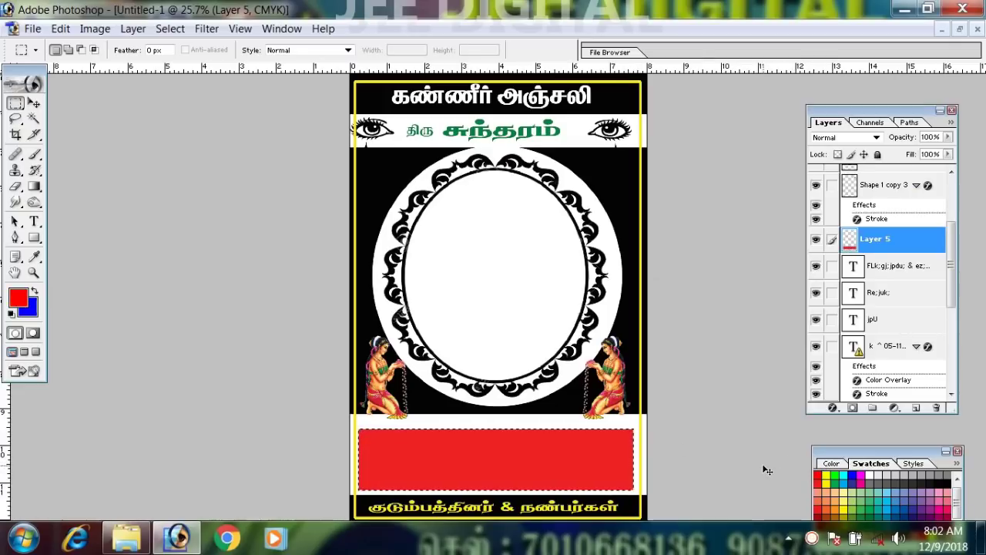
Step: Outline the red rectangle with a 13 px golden-yellow outside stroke and deselect it
right_click(570, 465)
left_click(630, 398)
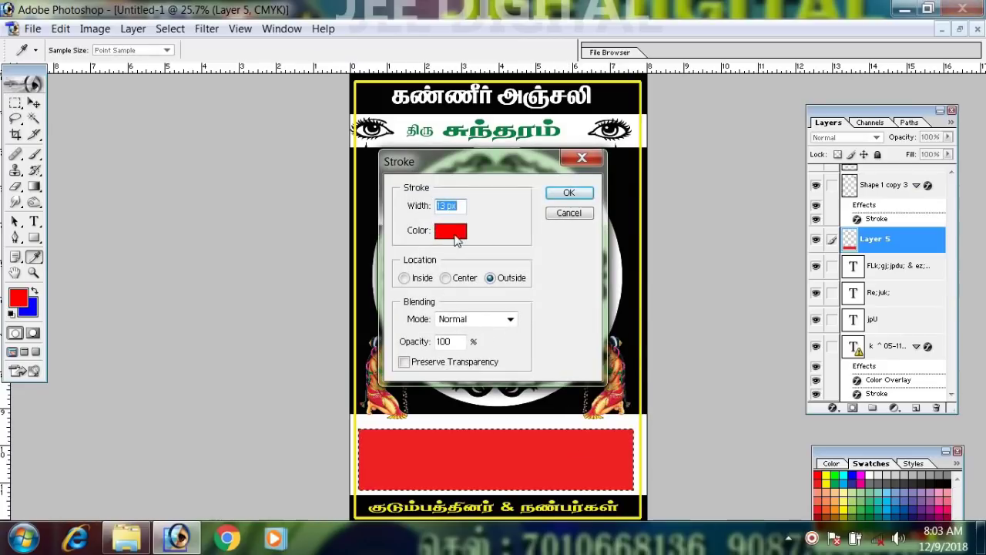
left_click(452, 230)
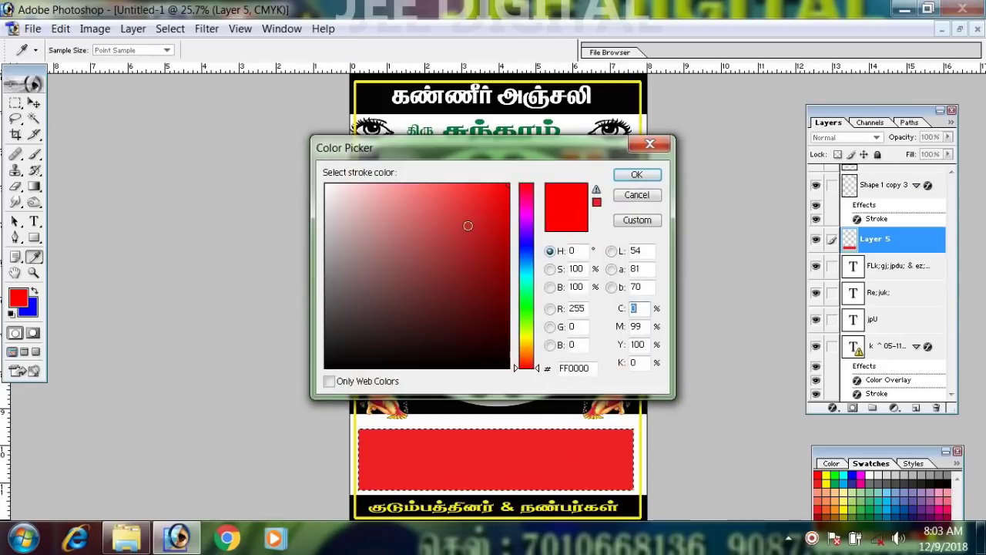
left_click(329, 186)
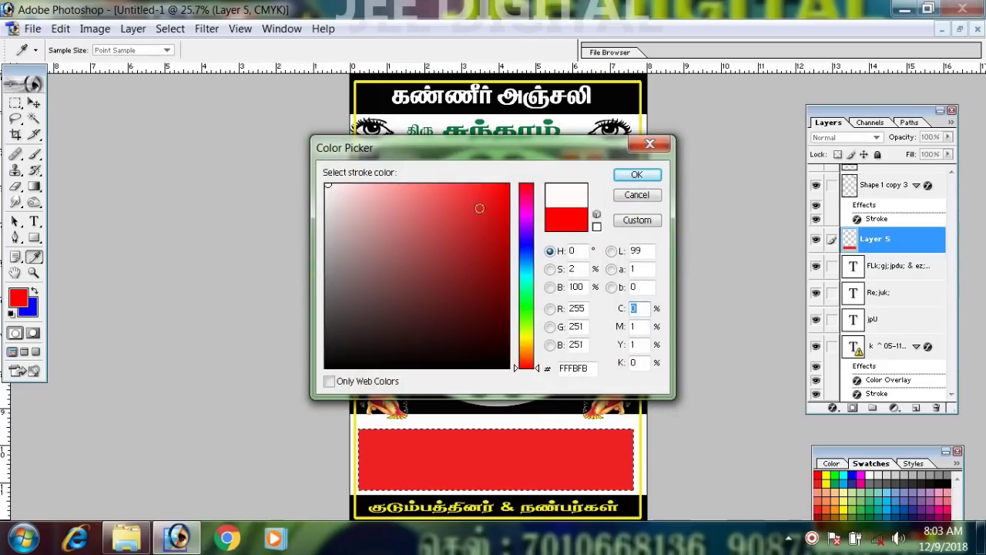
left_click(527, 340)
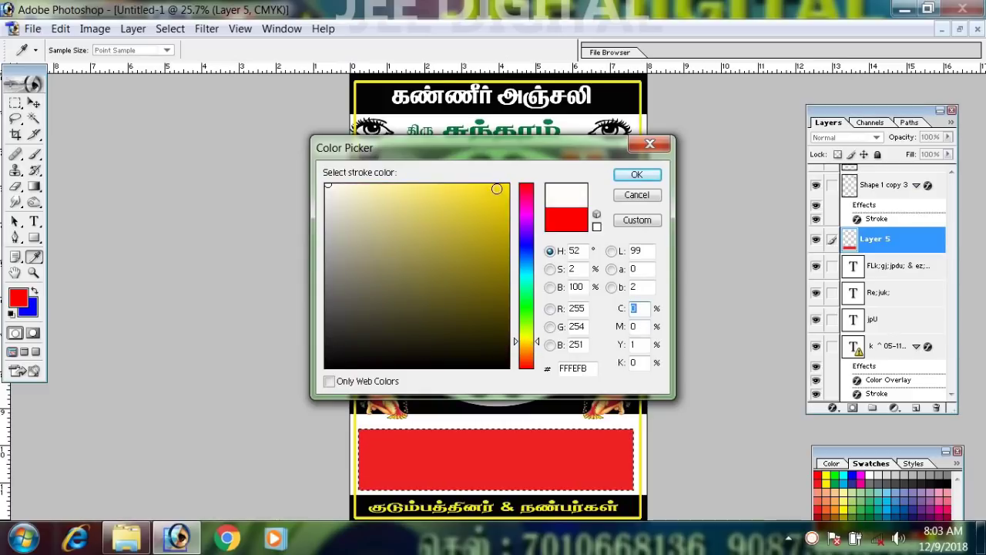
left_click(497, 189)
left_click(636, 174)
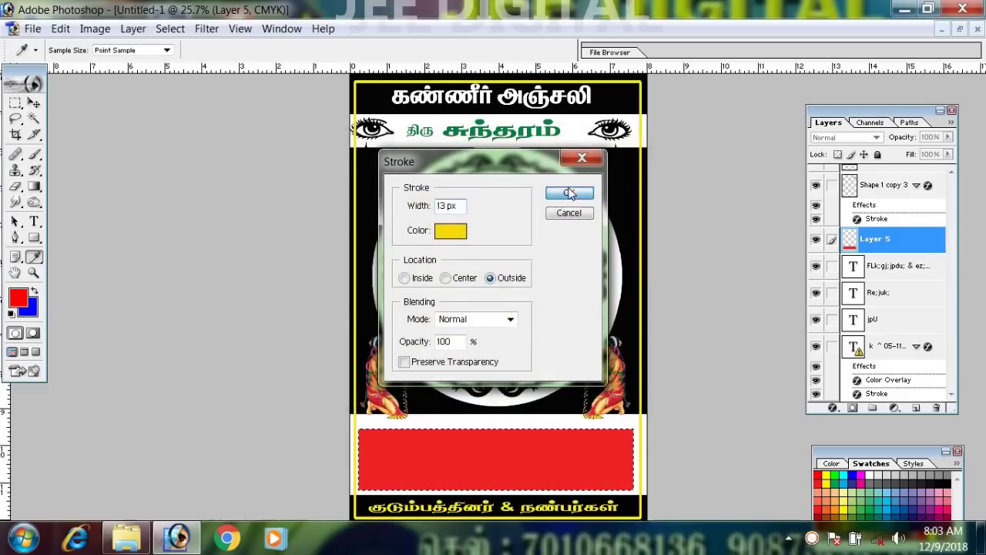
left_click(568, 194)
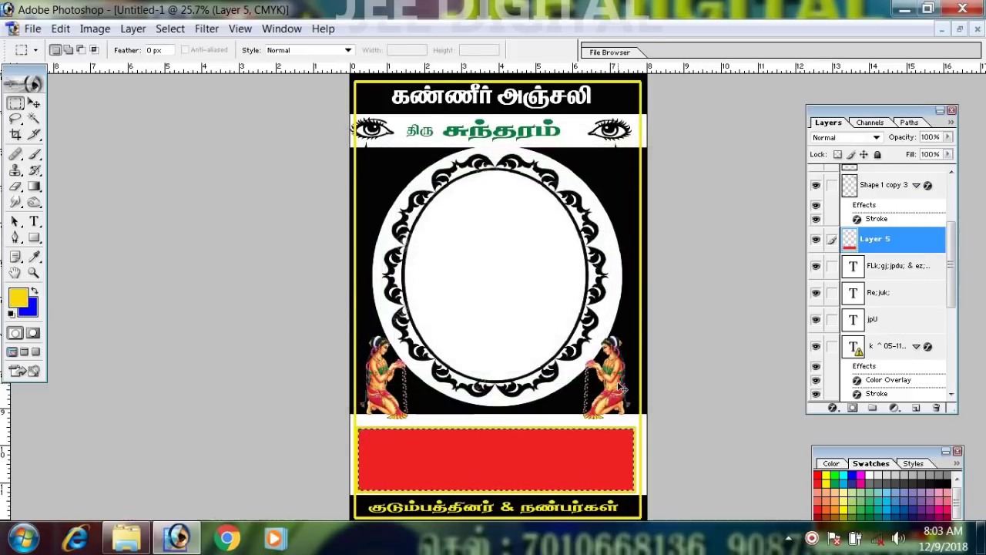
key("ctrl+d")
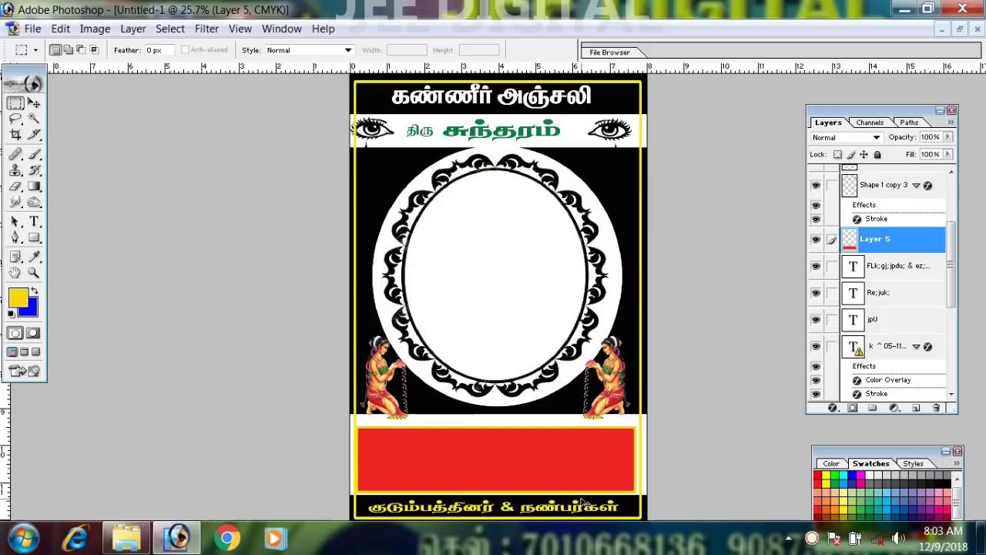
Step: Move the red rectangle layer beneath the announcement text layer
key("ctrl+[")
key("ctrl+[")
key("ctrl+[")
key("ctrl+[")
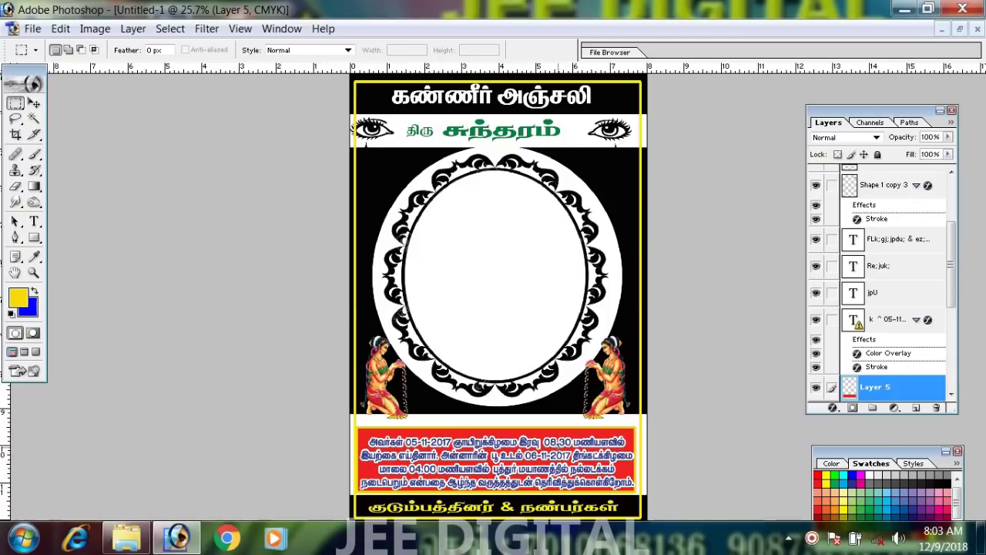
Step: Nudge the announcement text slightly upward inside the red box
left_click(35, 103)
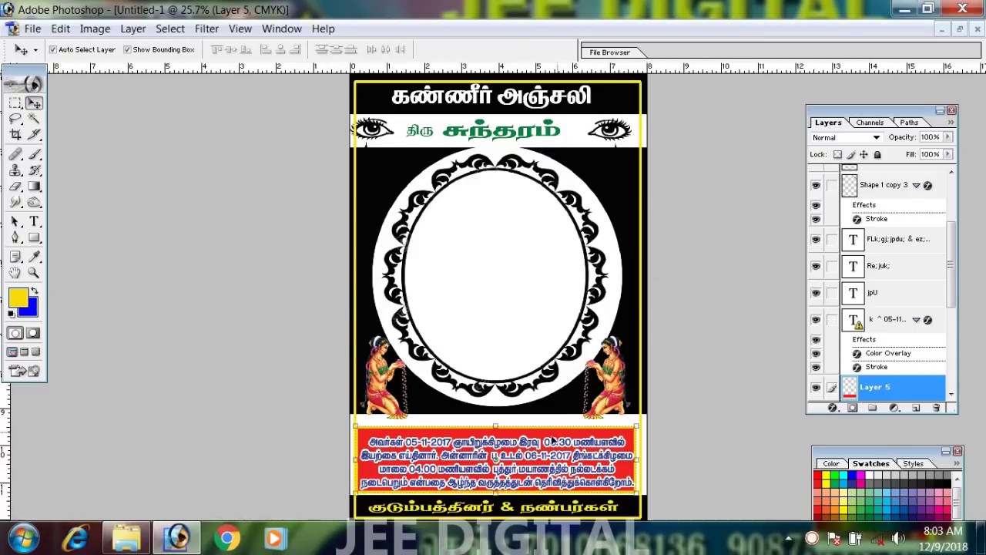
right_click(538, 453)
key("Escape")
scroll(539, 456, "up", 5)
left_click_drag(540, 460, 588, 220)
left_click_drag(570, 503, 564, 307)
right_click(517, 339)
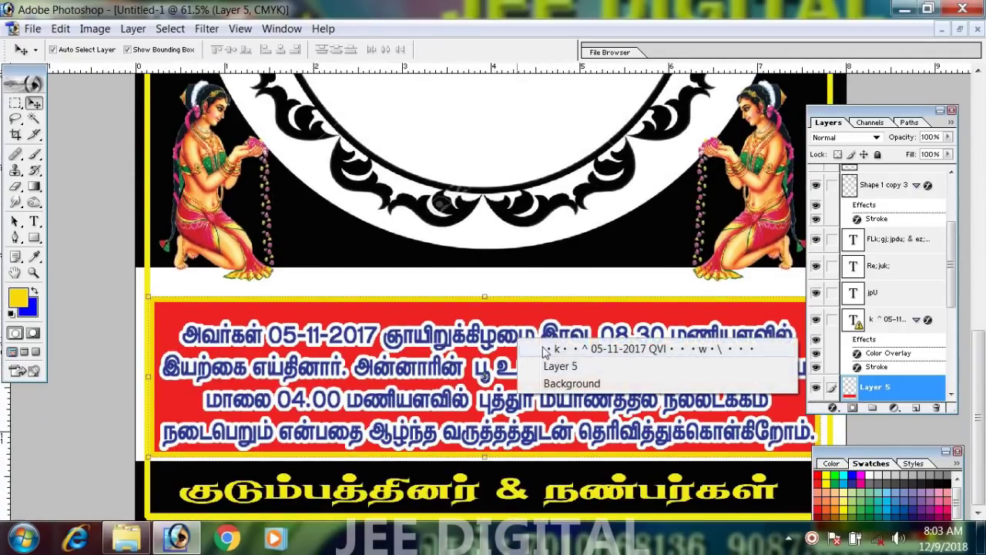
left_click(561, 348)
key("Up")
key("Up")
key("Up")
key("Up")
key("Up")
key("Up")
key("Up")
key("Up")
key("Up")
key("Up")
key("Up")
key("Up")
key("Up")
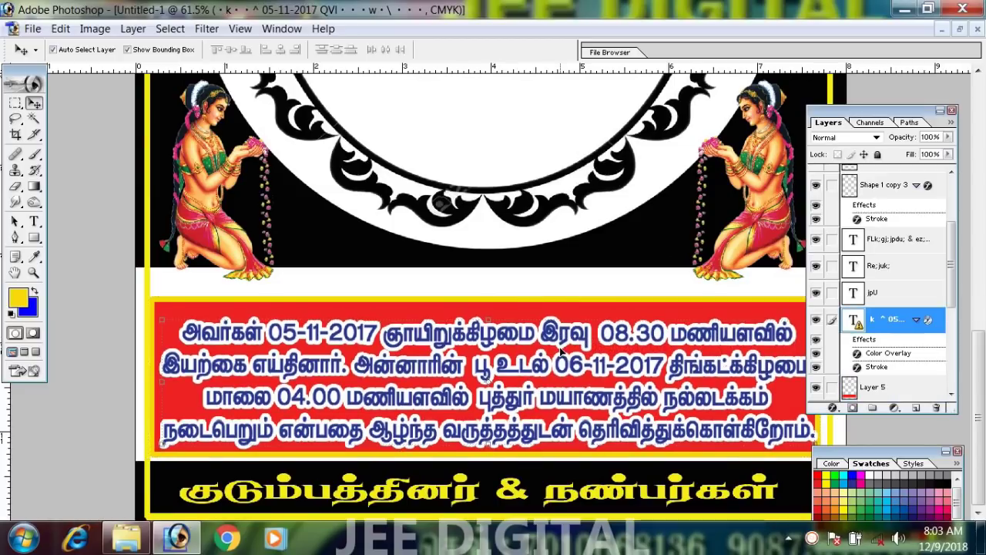
key("Up")
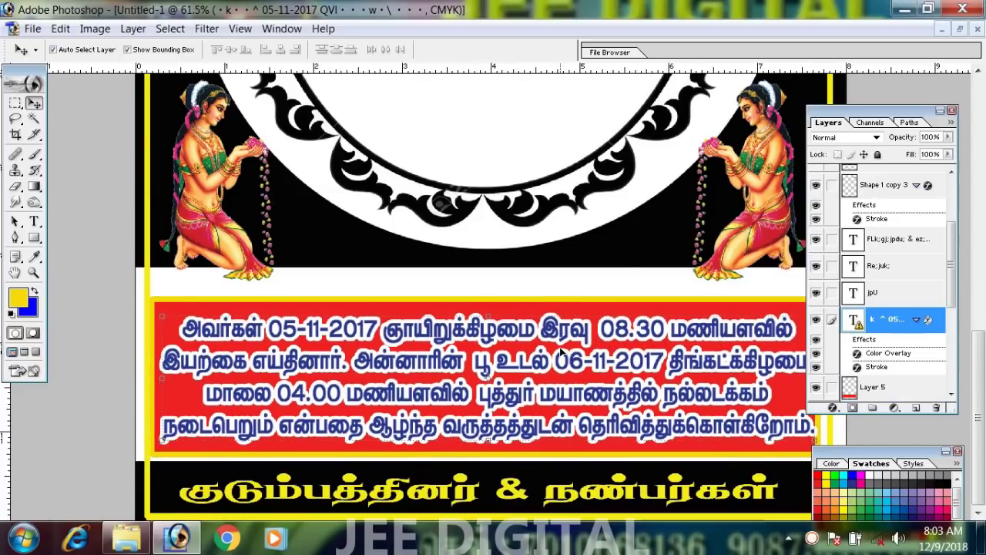
scroll(556, 352, "down", 5)
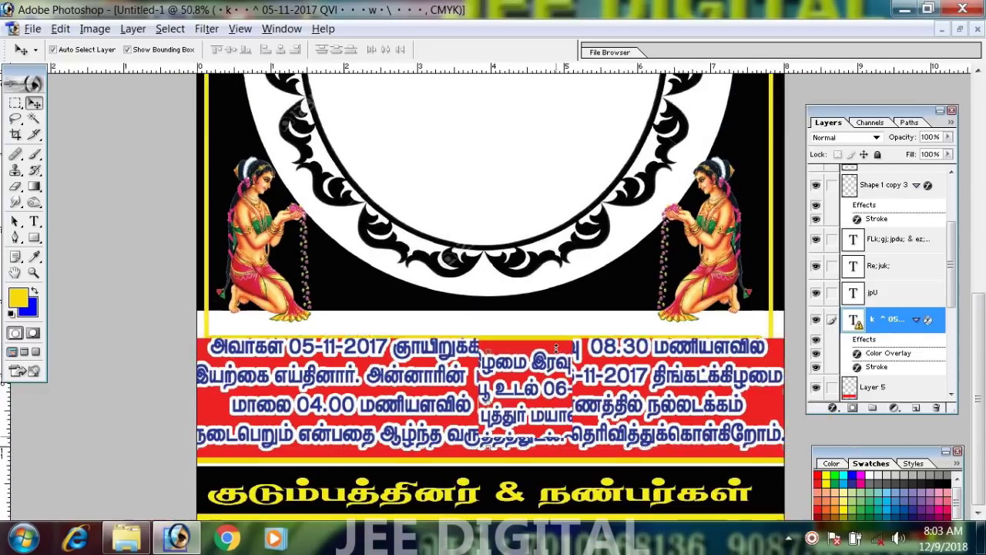
scroll(557, 351, "down", 3)
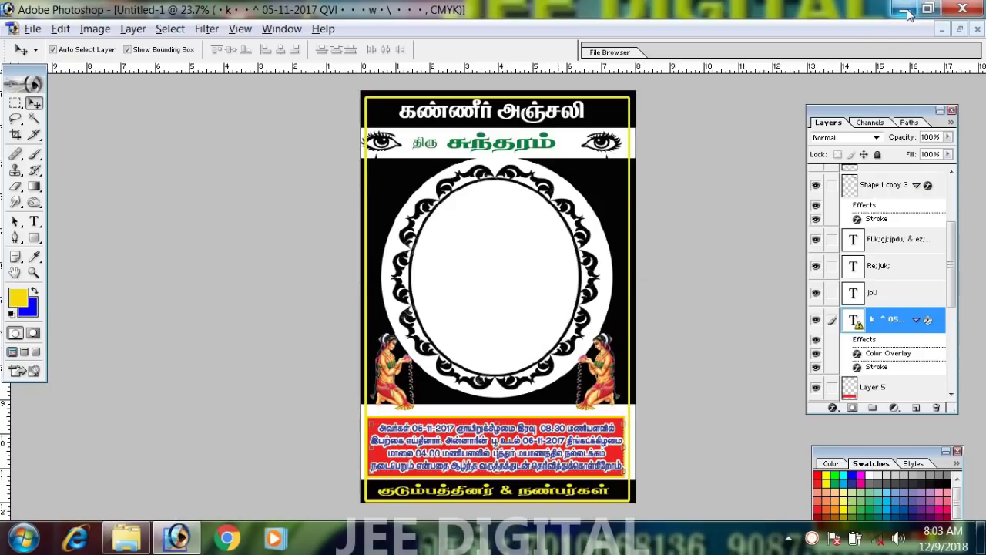
left_click(904, 9)
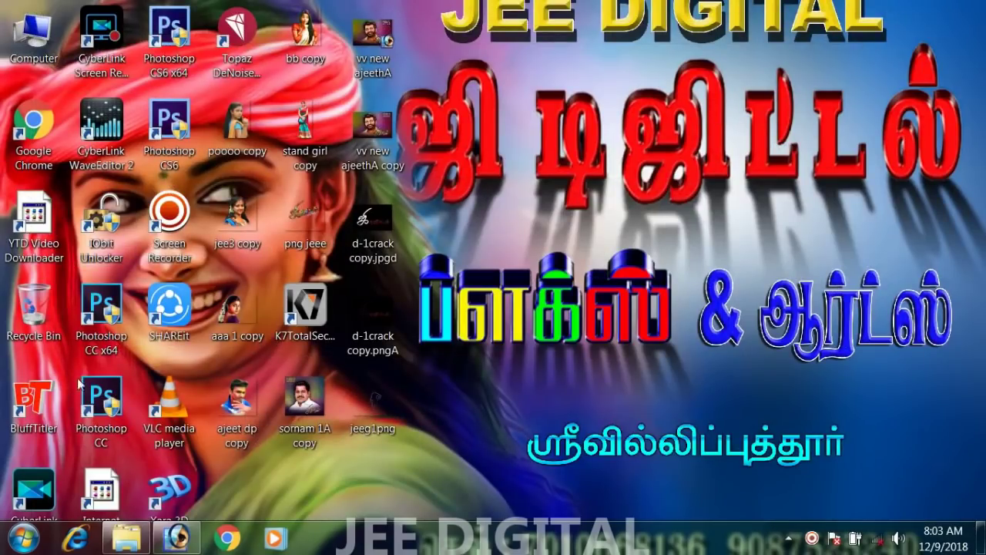
double_click(33, 34)
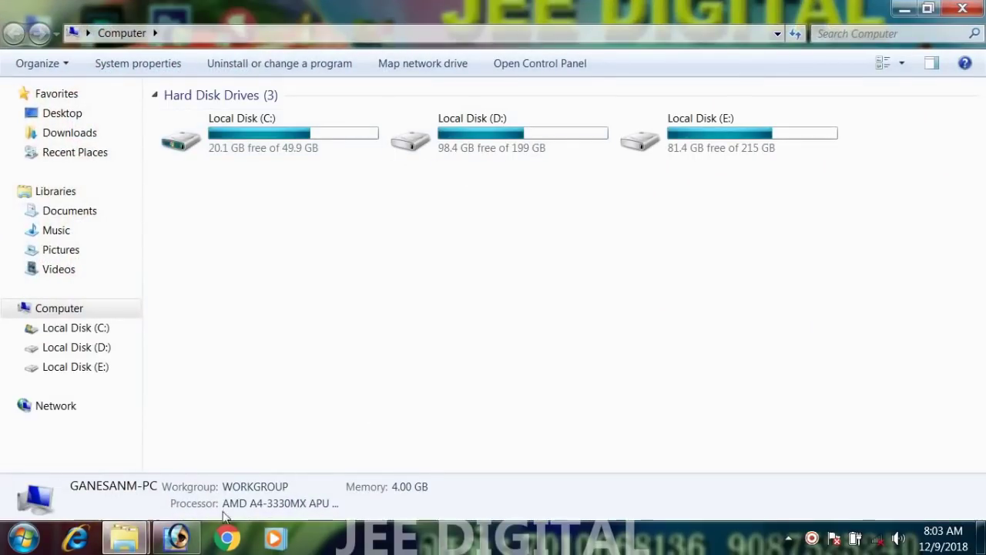
left_click(176, 538)
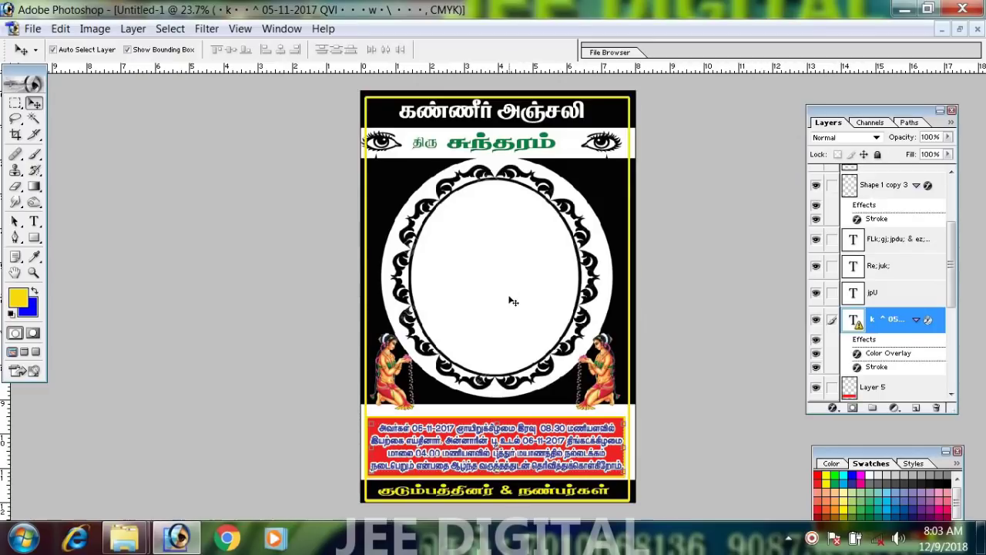
Step: Copy the hanging lamp from 4 x 3 - kanneer anjali (4)copy.psd into the poster and bring its layer to the top of the stack
key("ctrl+Tab")
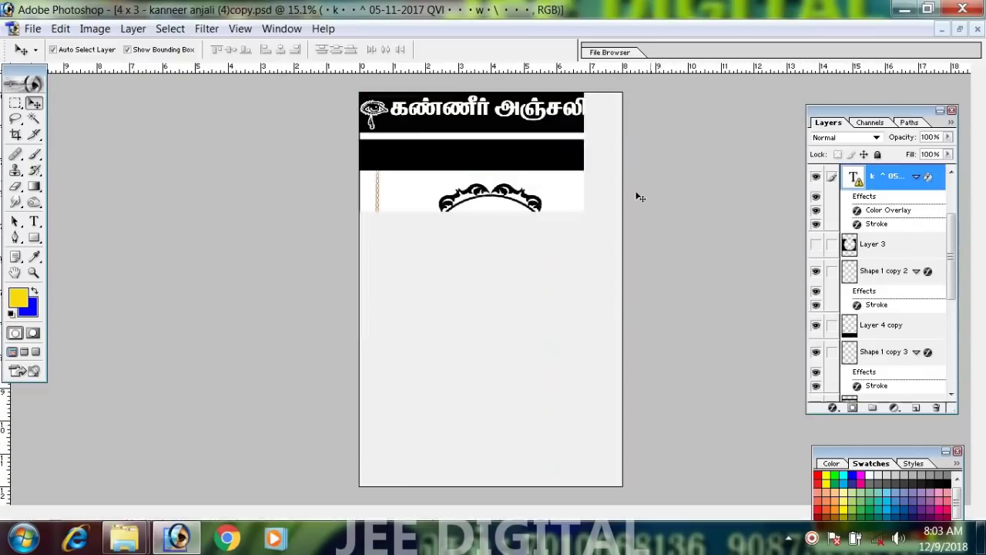
left_click(594, 266)
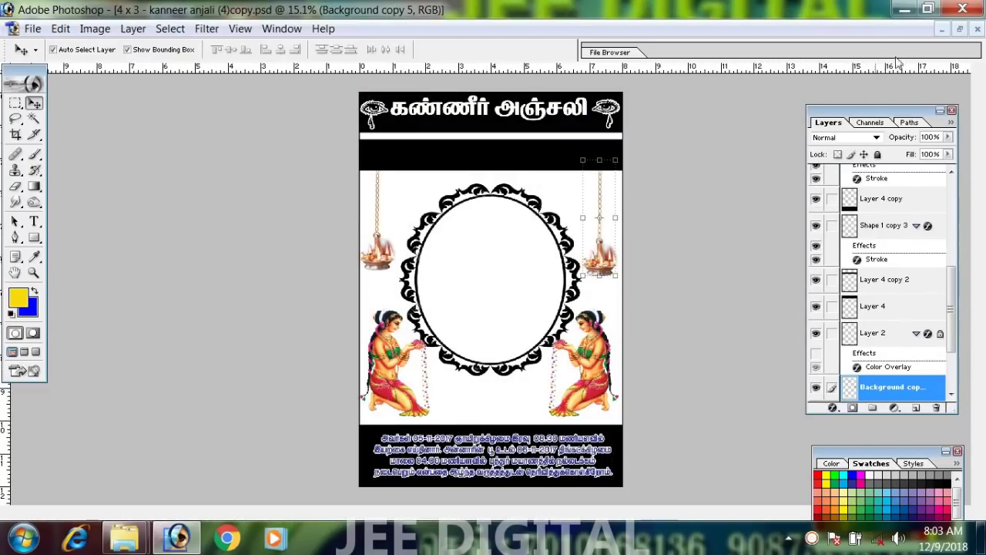
left_click(958, 29)
left_click_drag(317, 264, 453, 252)
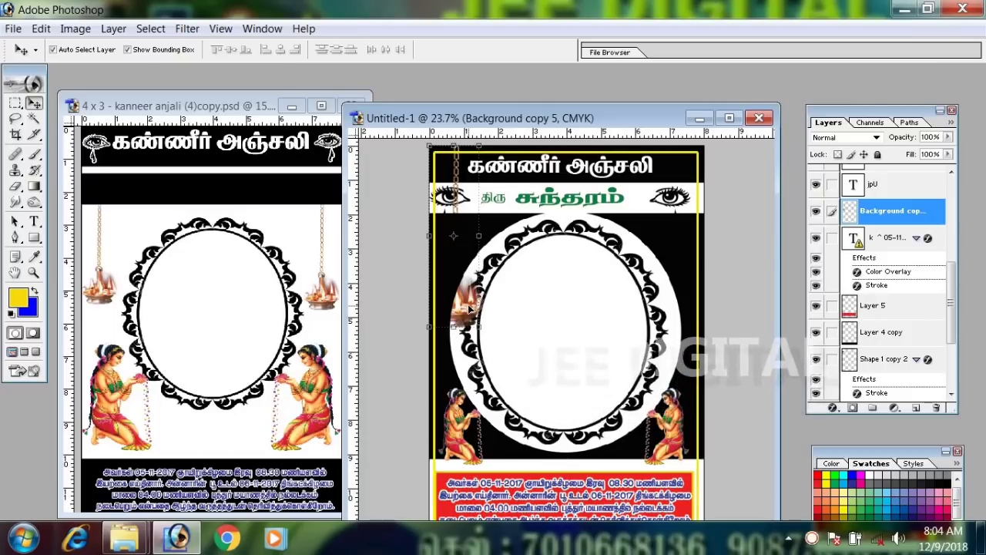
left_click_drag(888, 221, 891, 148)
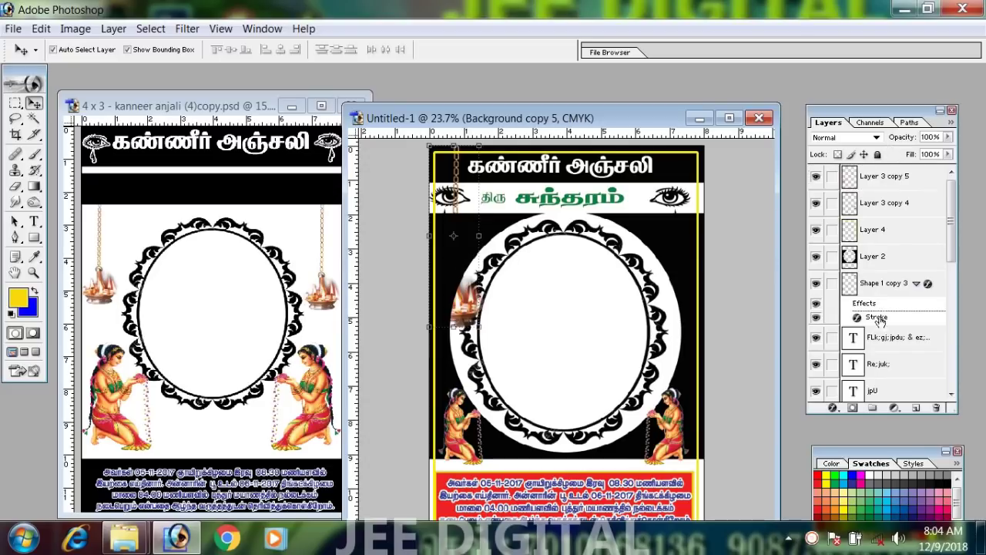
left_click_drag(867, 333, 867, 332)
left_click_drag(894, 258, 875, 178)
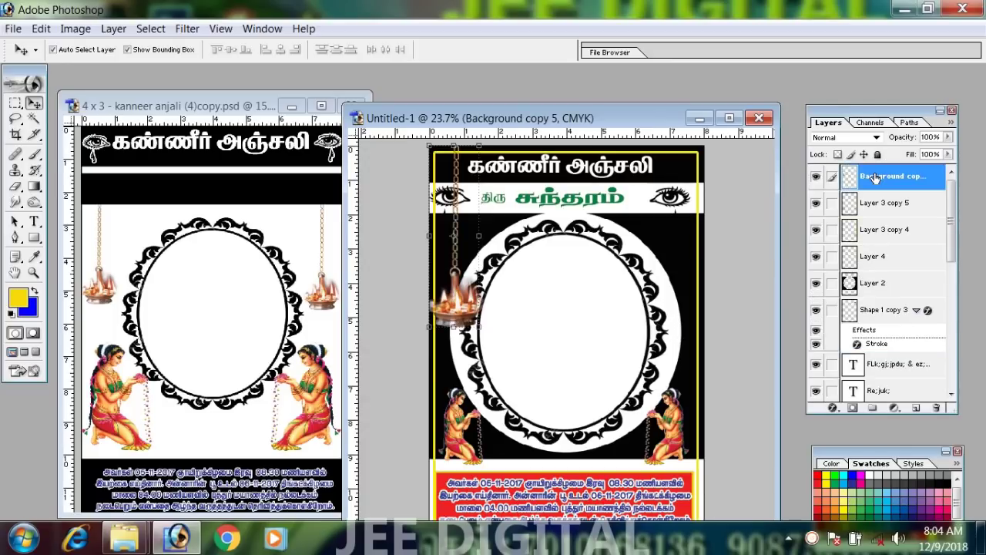
Step: Scale the hanging lamp down to hang below the left eye, and place a horizontally flipped duplicate below the right eye
left_click_drag(483, 330, 681, 283)
key("Return")
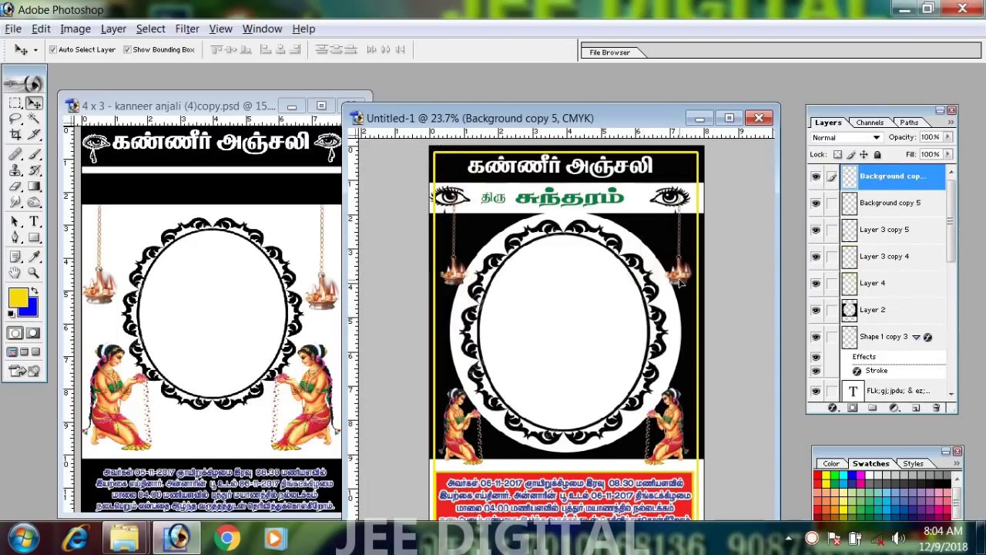
key("ctrl+t")
right_click(694, 290)
left_click(770, 476)
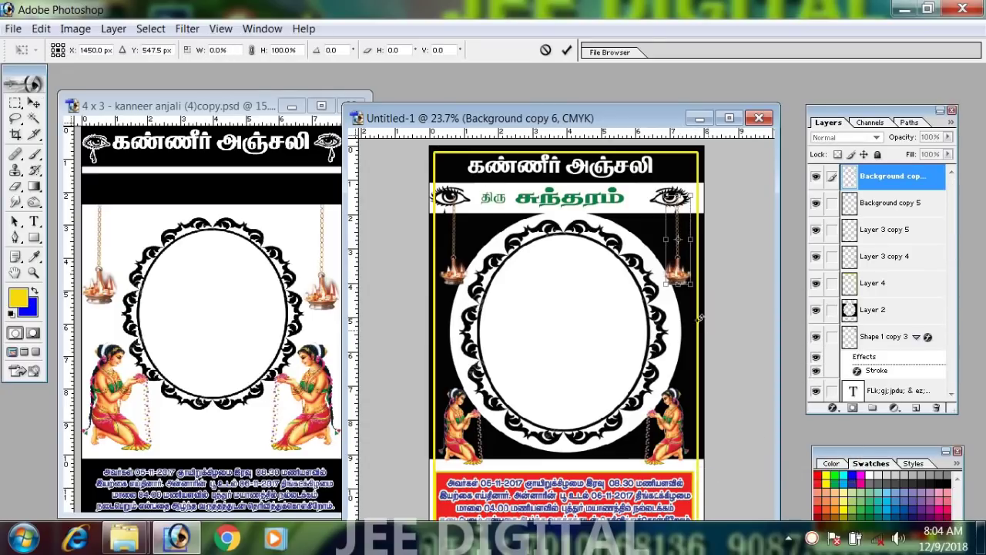
key("Return")
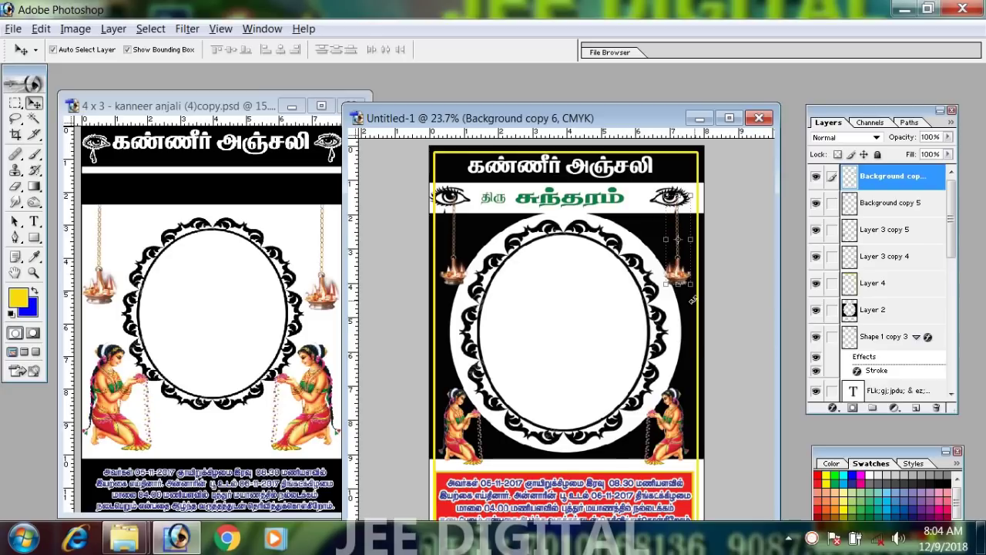
Step: Maximize the poster's document window and hide the rulers
scroll(694, 300, "up", 2)
scroll(696, 303, "down", 3)
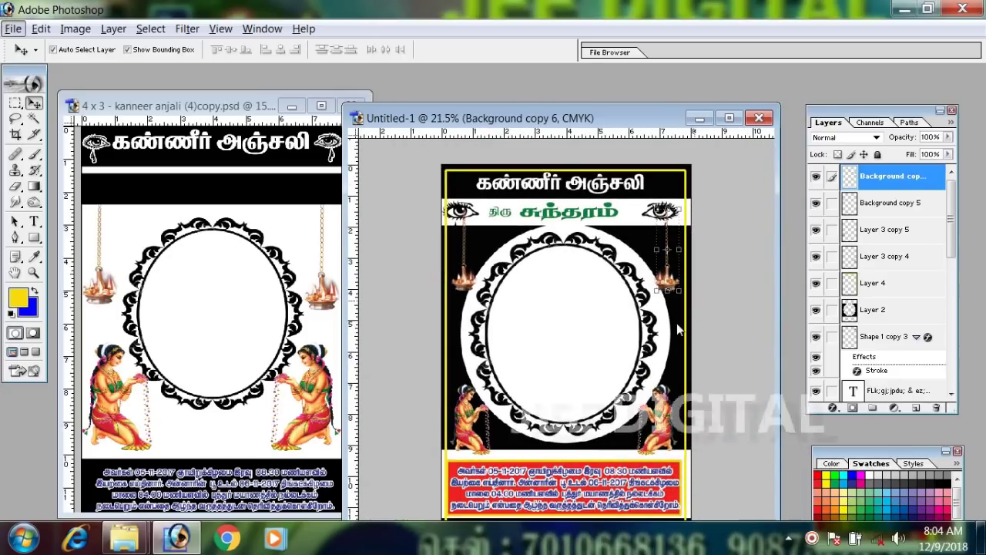
scroll(686, 320, "up", 1)
scroll(688, 231, "down", 3)
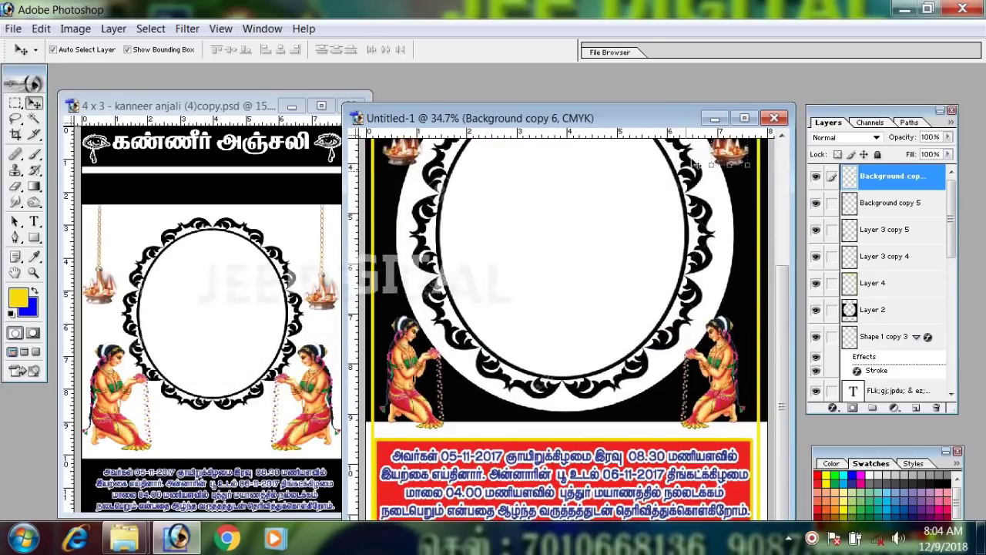
left_click(744, 118)
scroll(647, 302, "up", 1)
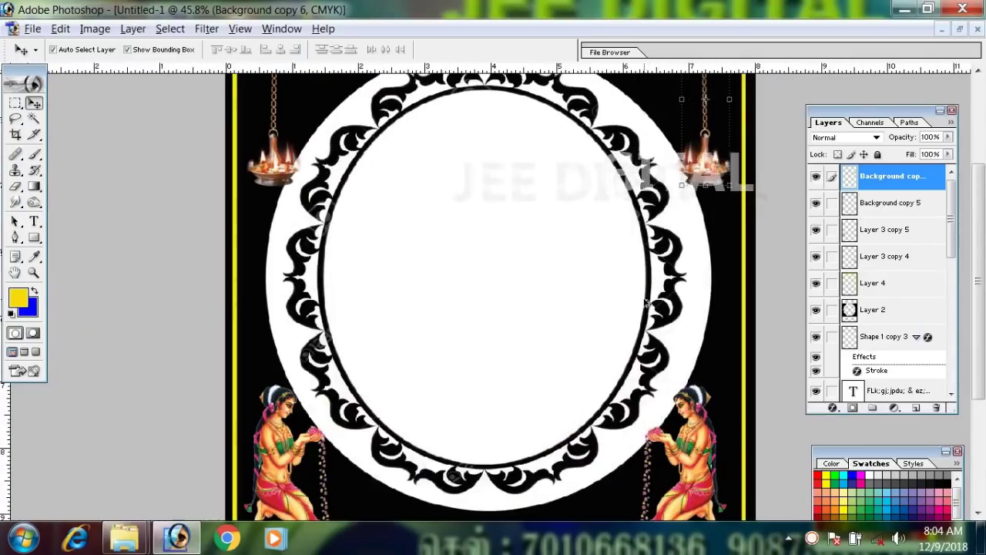
key("ctrl+r")
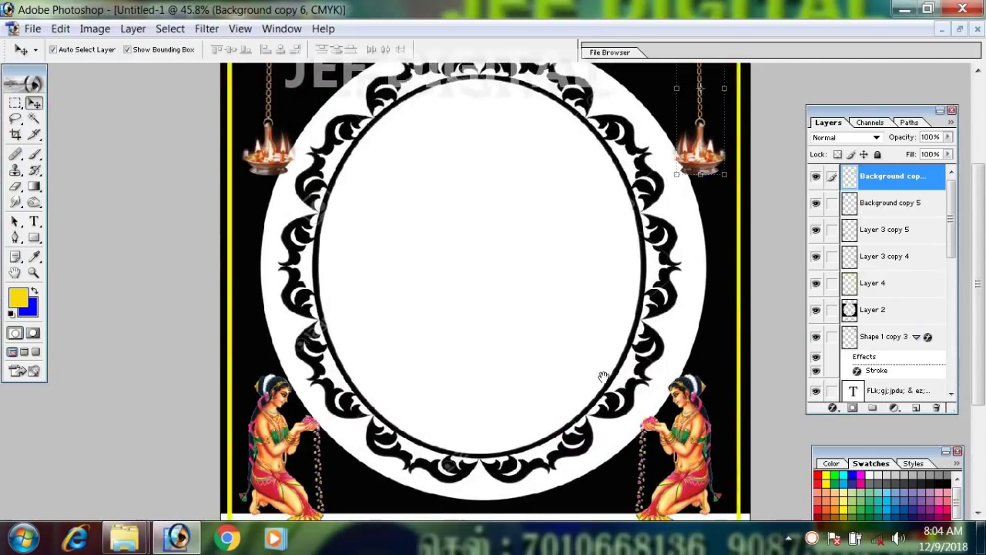
Step: Nudge the red announcement box upward, away from the bottom black band
scroll(614, 355, "down", 5)
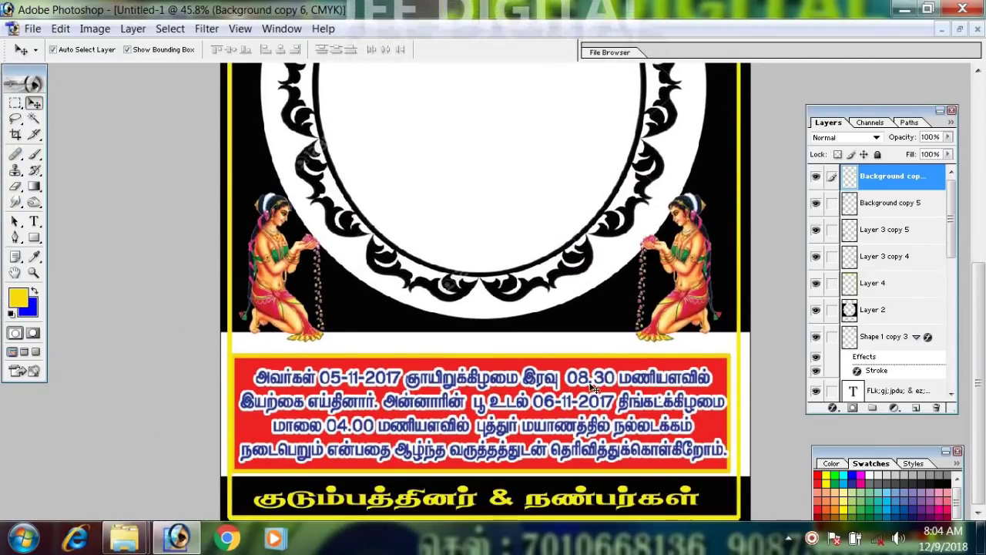
left_click(591, 383)
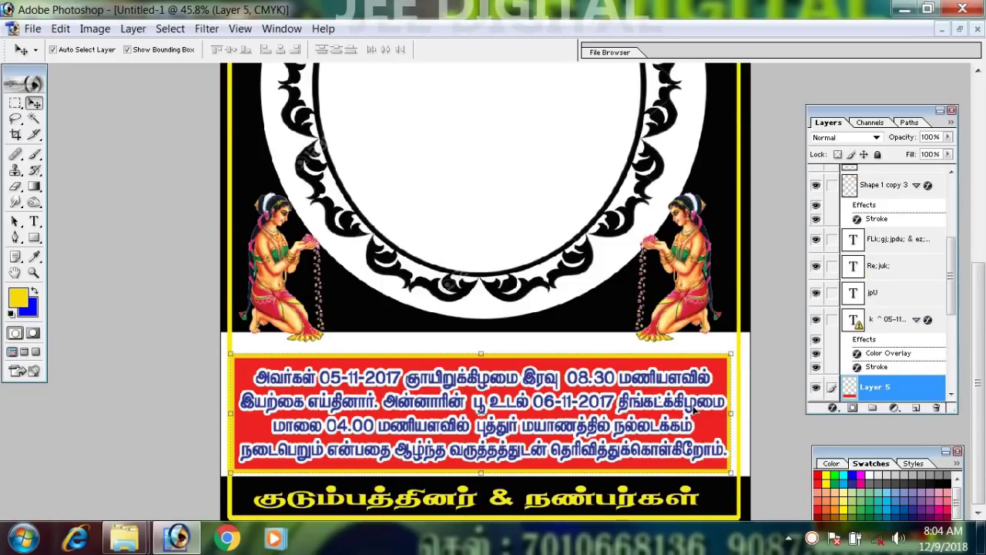
key("shift+Up")
key("shift+Up")
key("shift+Up")
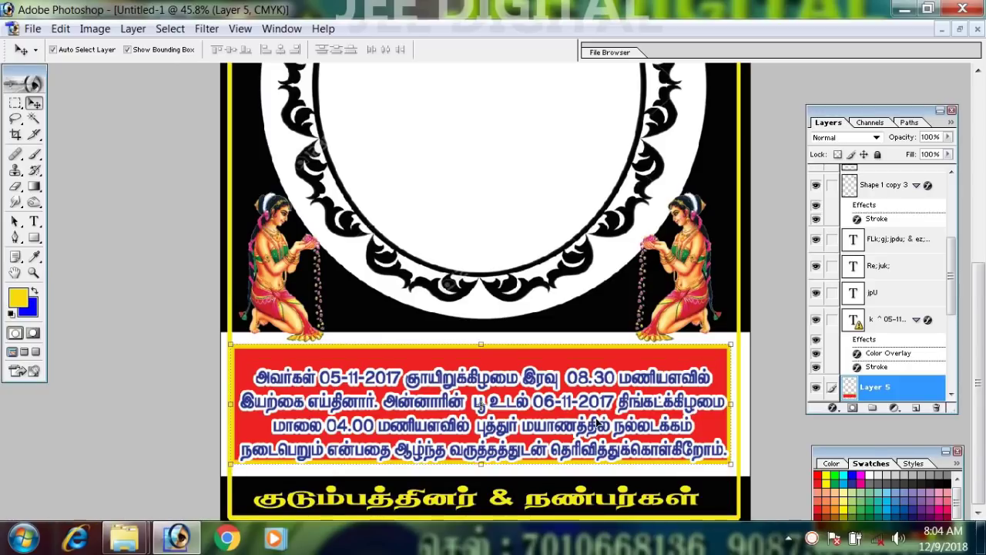
Step: Nudge the announcement text upward to centre it vertically in the raised red box
right_click(597, 422)
left_click(621, 434)
key("Up")
key("Up")
key("Up")
key("Up")
key("Up")
key("Up")
key("Up")
key("Up")
key("Up")
key("Up")
key("Up")
key("Up")
key("Up")
key("Up")
key("Up")
key("Up")
key("Up")
key("Up")
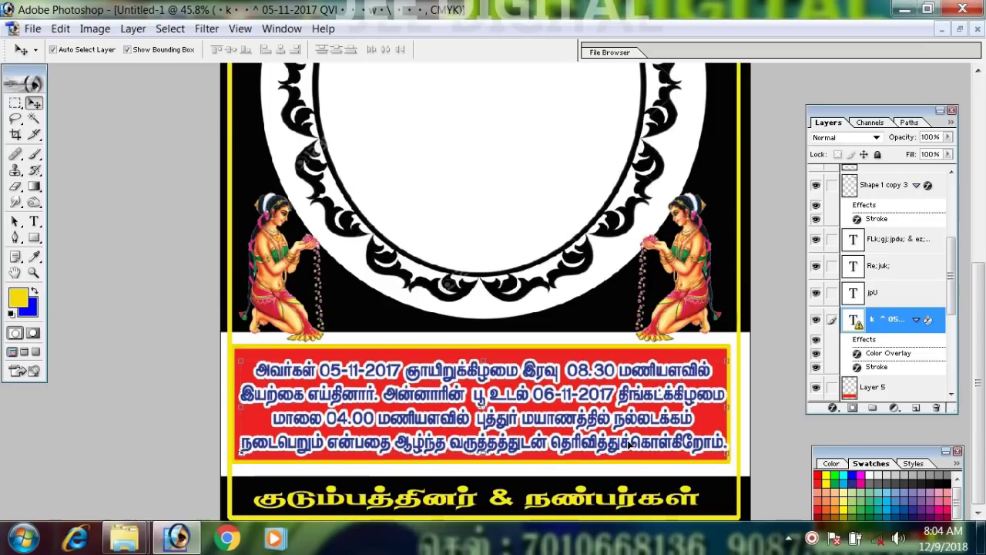
Step: Scale the announcement text down slightly to leave side margins in the red box, accepting the missing Pallavar font
left_click(730, 356)
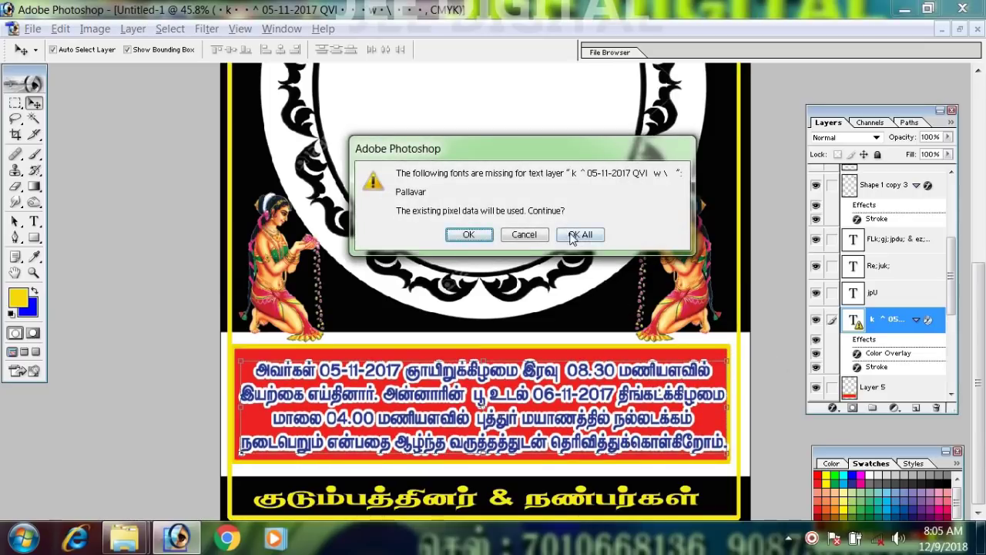
left_click(579, 235)
left_click_drag(726, 357, 715, 361)
key("Return")
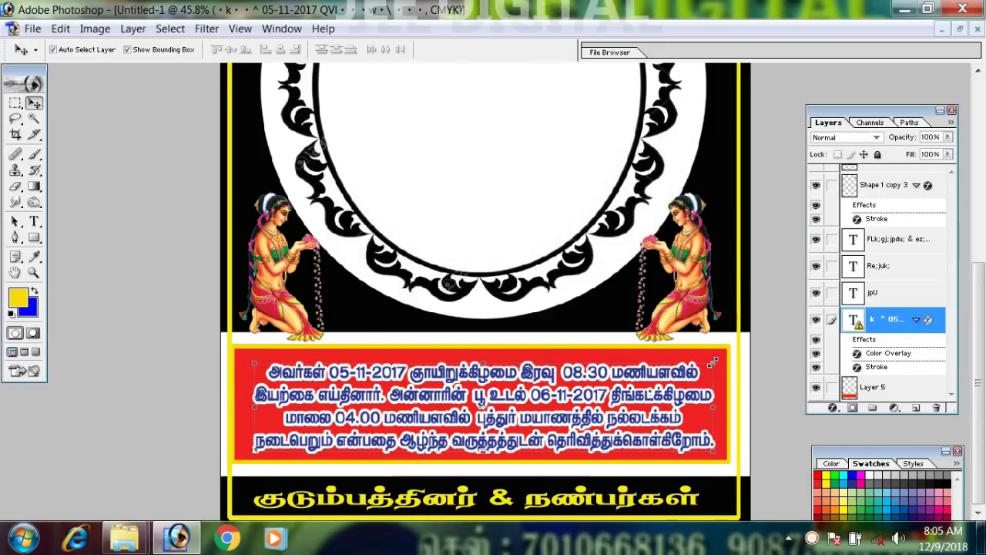
Step: Examine the whole poster, including a close look at its heading, name line and hanging lamps
key("ctrl+0")
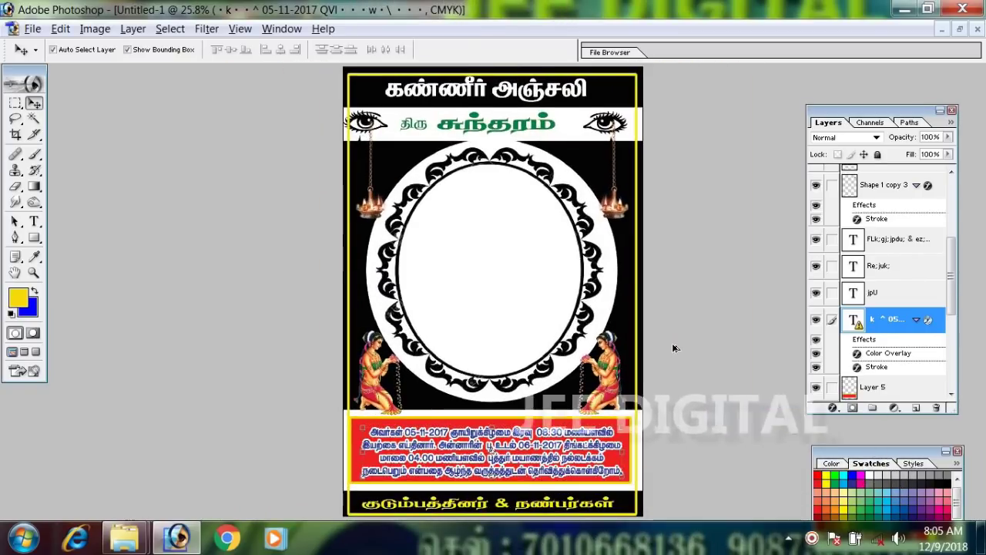
scroll(673, 344, "down", 2)
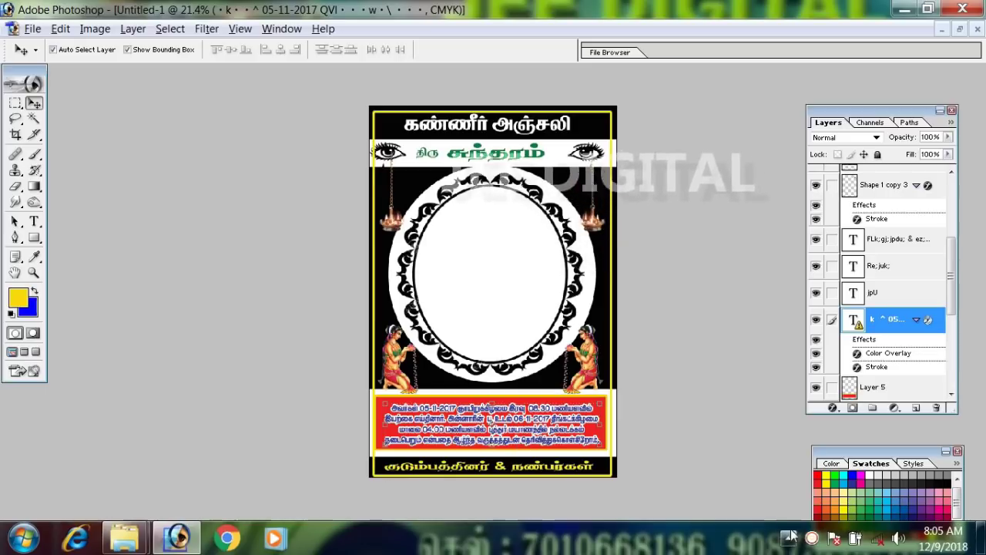
scroll(698, 390, "up", 4)
key("ctrl+plus")
key("ctrl+plus")
key("ctrl+plus")
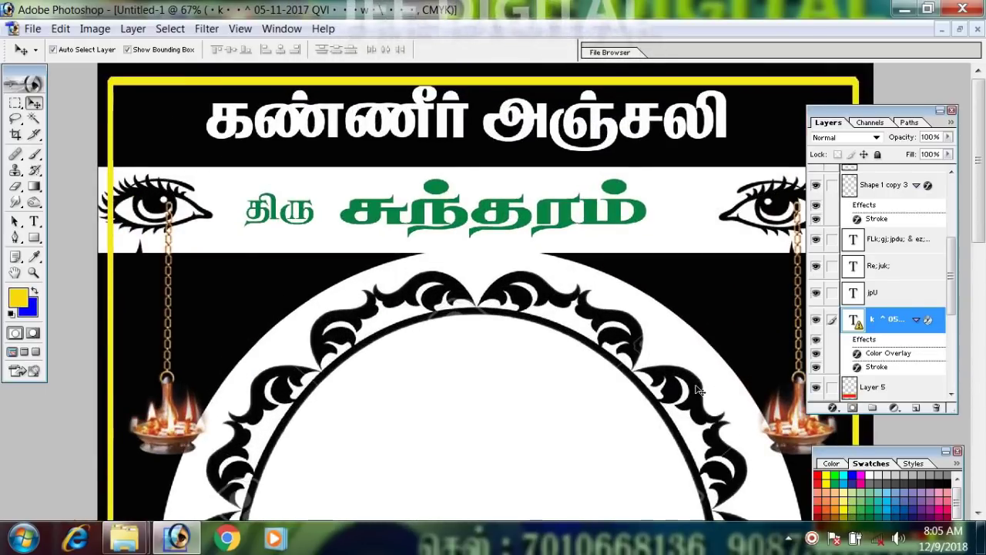
key("ctrl+minus")
key("ctrl+minus")
key("ctrl+minus")
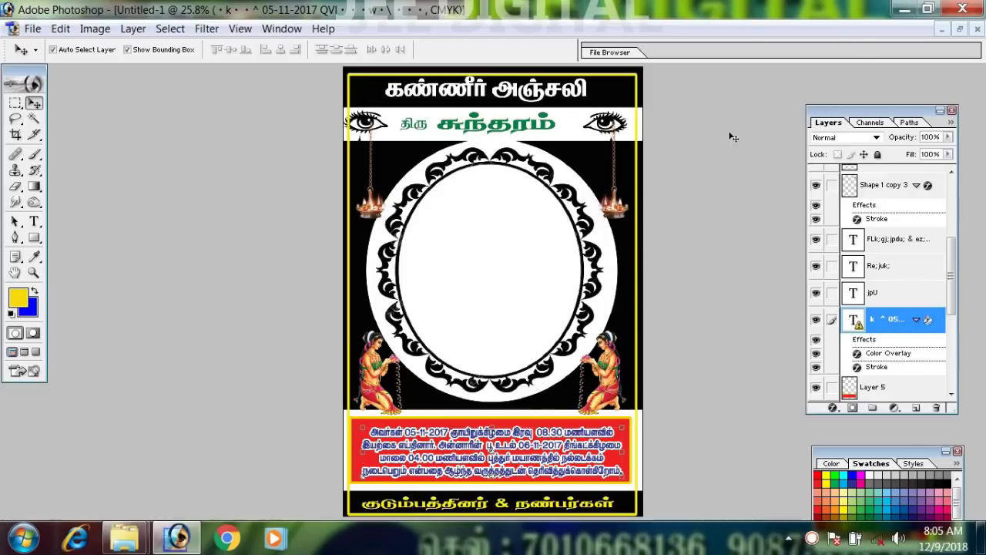
Step: Switch to Windows Explorer and open the kaneer poster 2019 folder on Local Disk (D:)
left_click(904, 14)
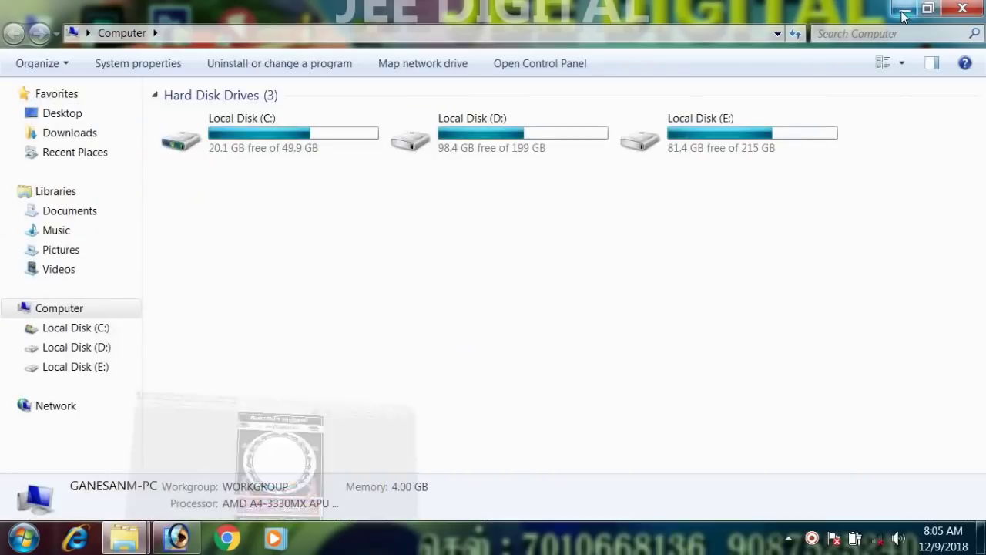
left_click(671, 149)
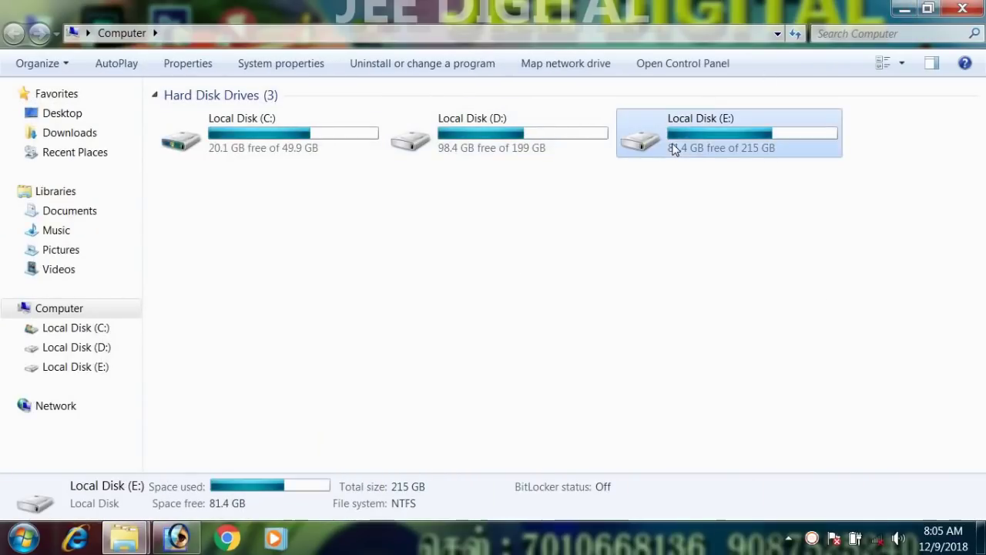
double_click(572, 145)
left_click(448, 219)
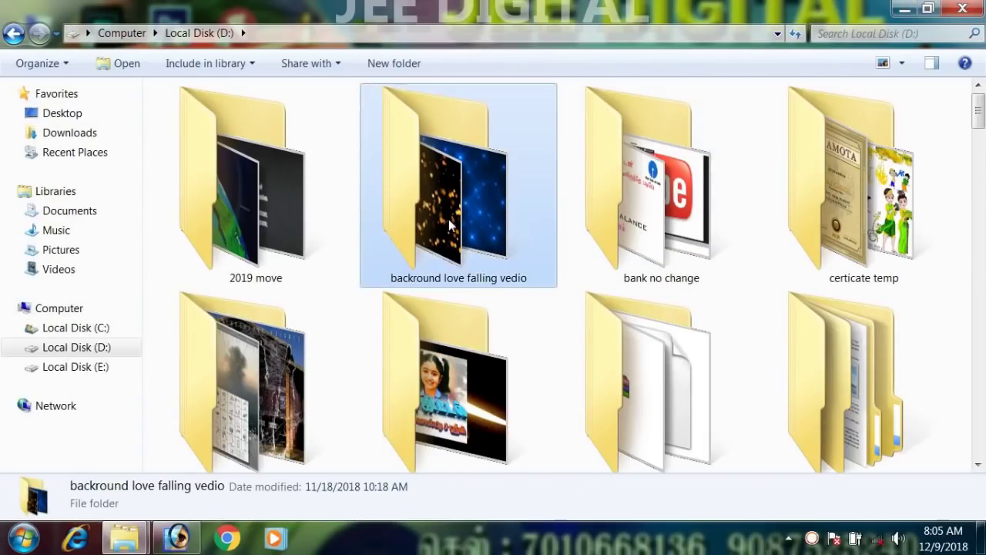
scroll(449, 219, "down", 3)
left_click(653, 216)
double_click(652, 216)
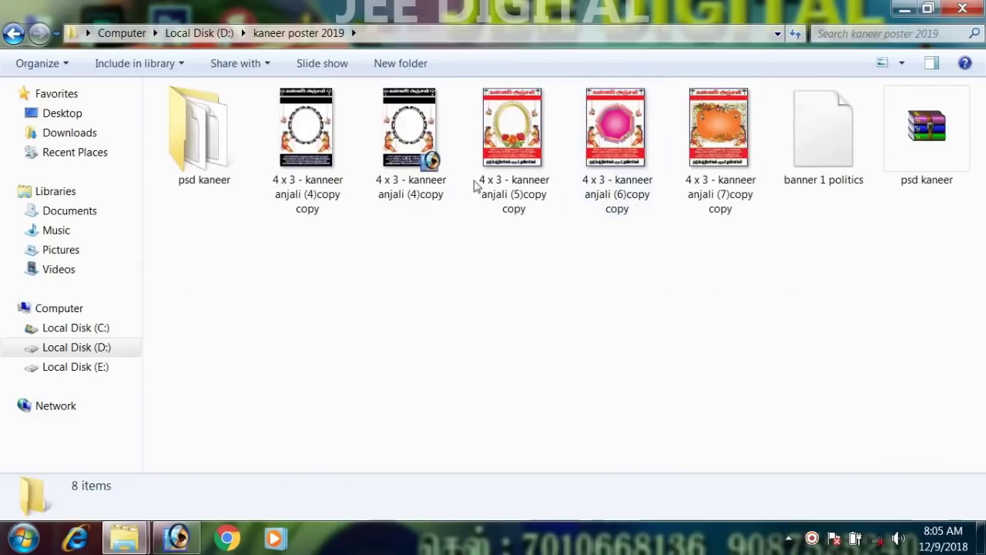
Step: Preview the 4 x 3 - kanneer anjali (4)copy copy image, view the psd kaneer folder's contents and minimize the window
double_click(311, 145)
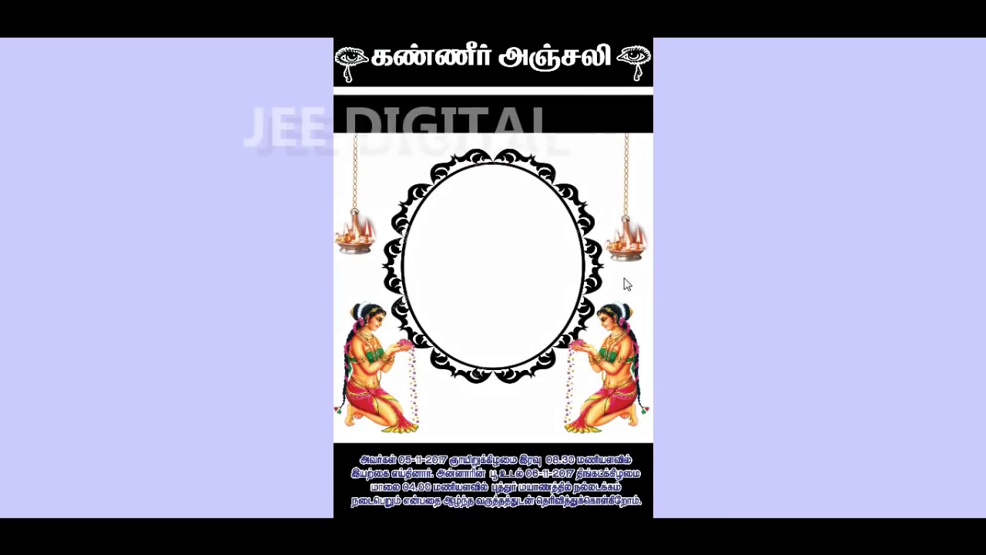
key("Escape")
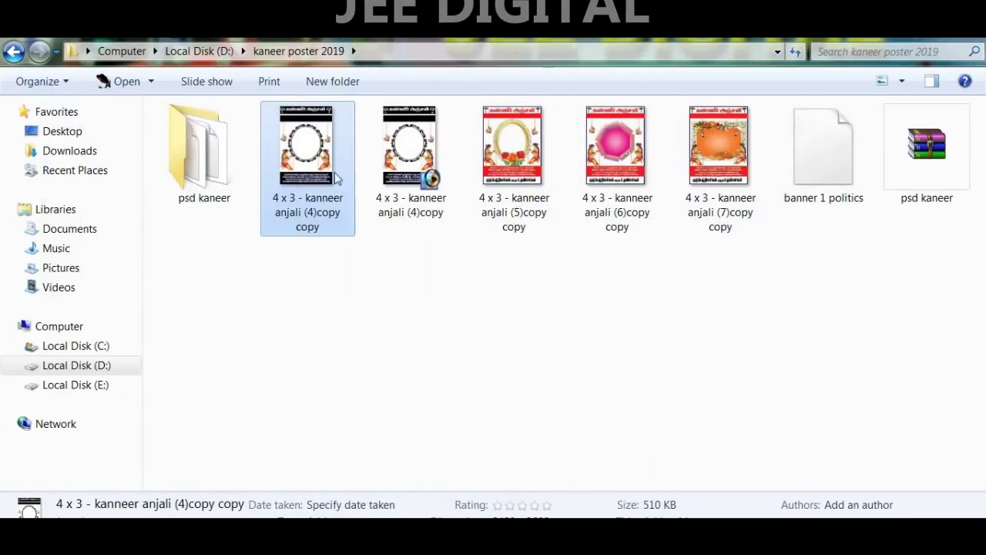
double_click(222, 165)
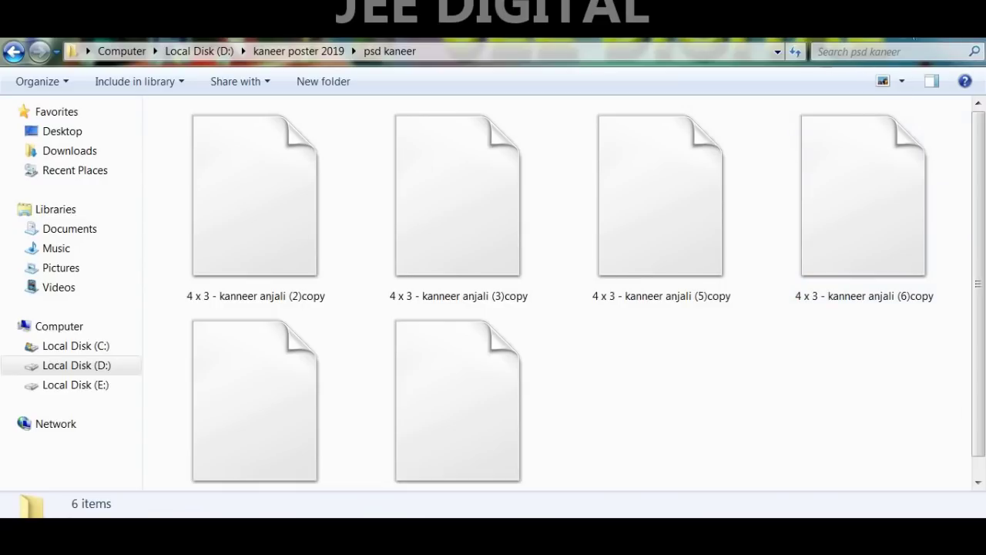
left_click(910, 33)
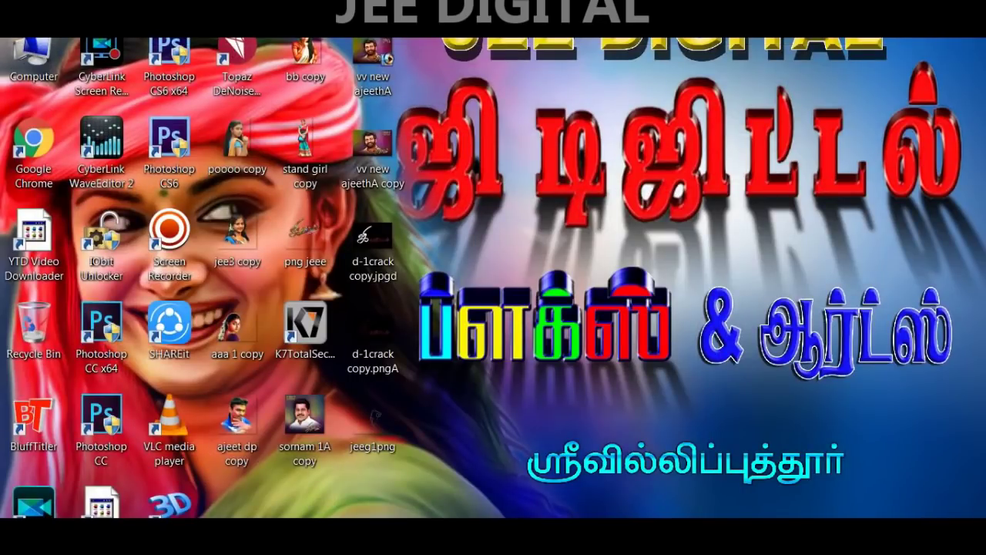